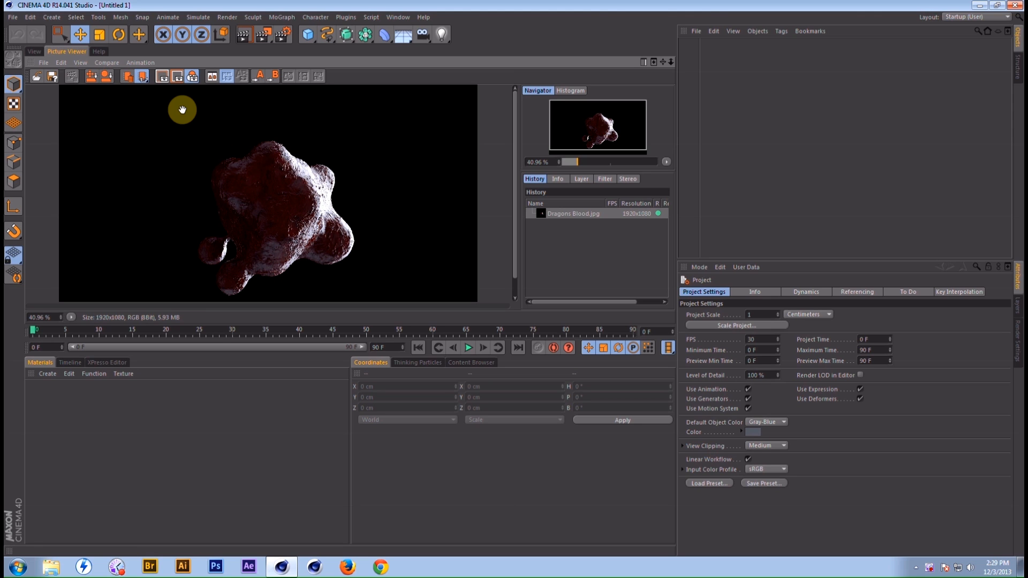
Step: Show the 3D viewport instead of the rendered picture and set the workspace layout to Standard
click(37, 52)
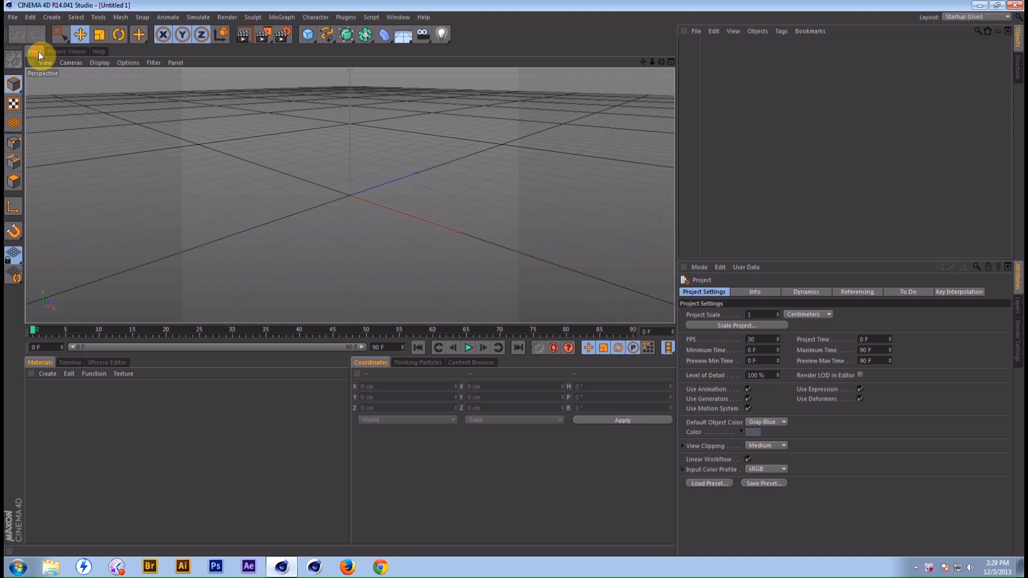
click(973, 18)
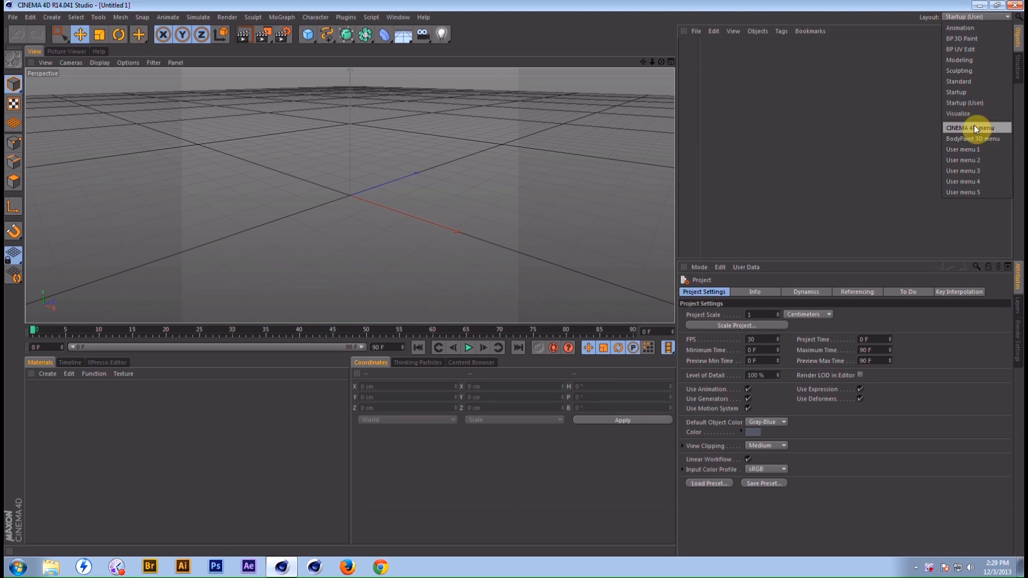
click(969, 80)
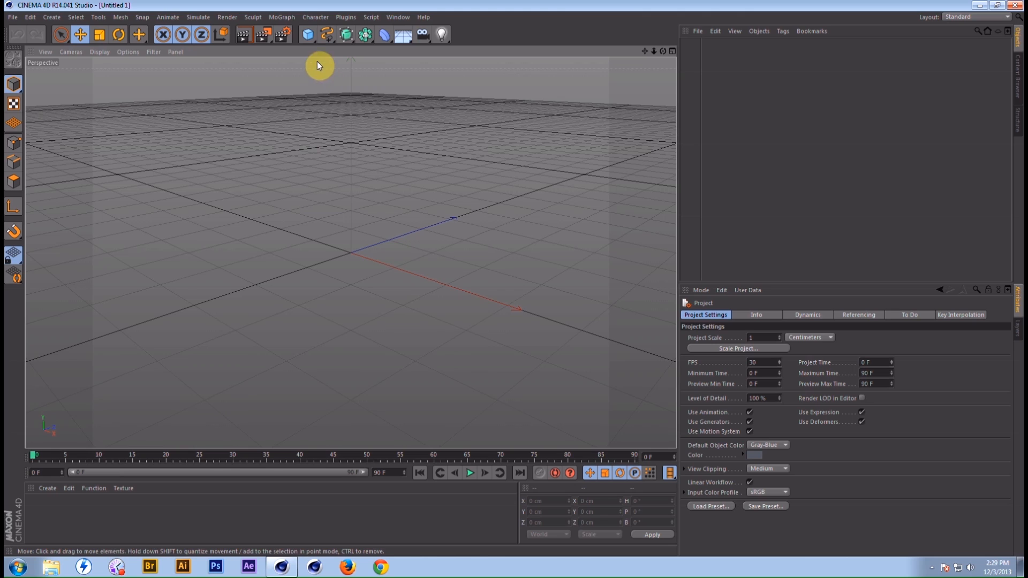
Step: Add a sphere primitive to the scene and set its radius to 60 cm
drag(311, 37, 519, 64)
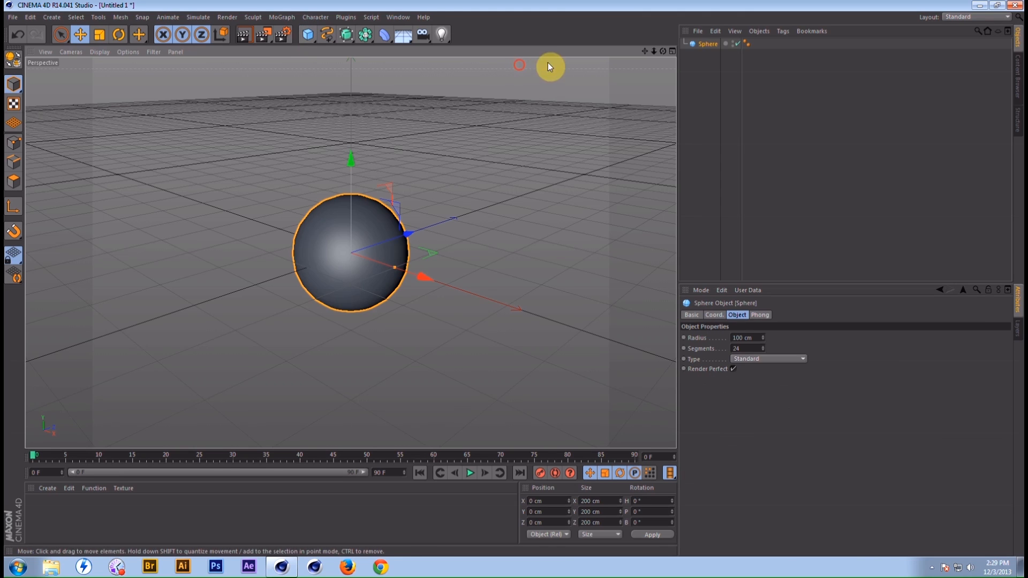
click(707, 44)
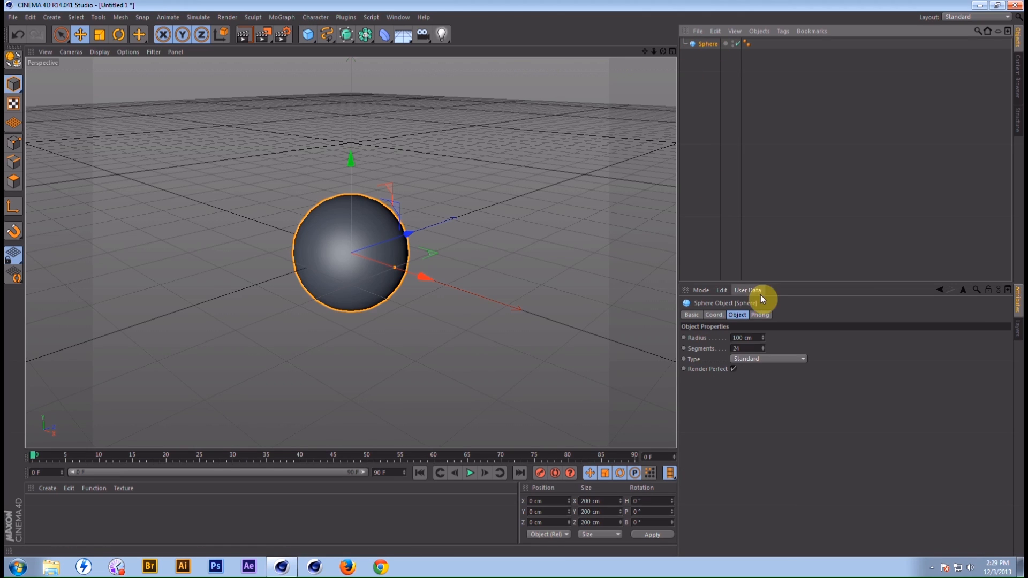
click(751, 338)
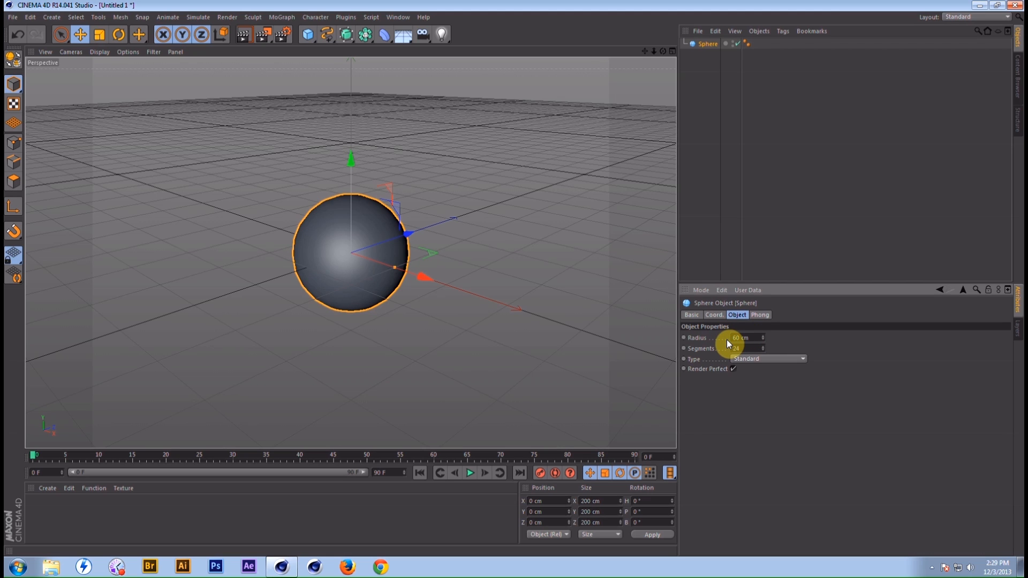
text(60)
key(Return)
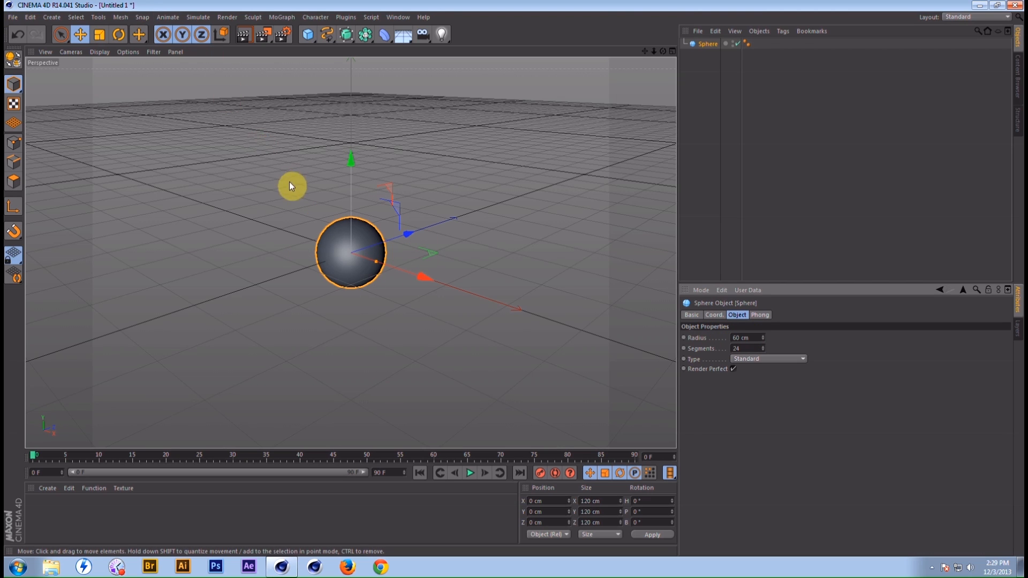
Step: Change the perspective view to a shaded display with lines so the sphere's polygon mesh is drawn
scroll(326, 217, up, 2)
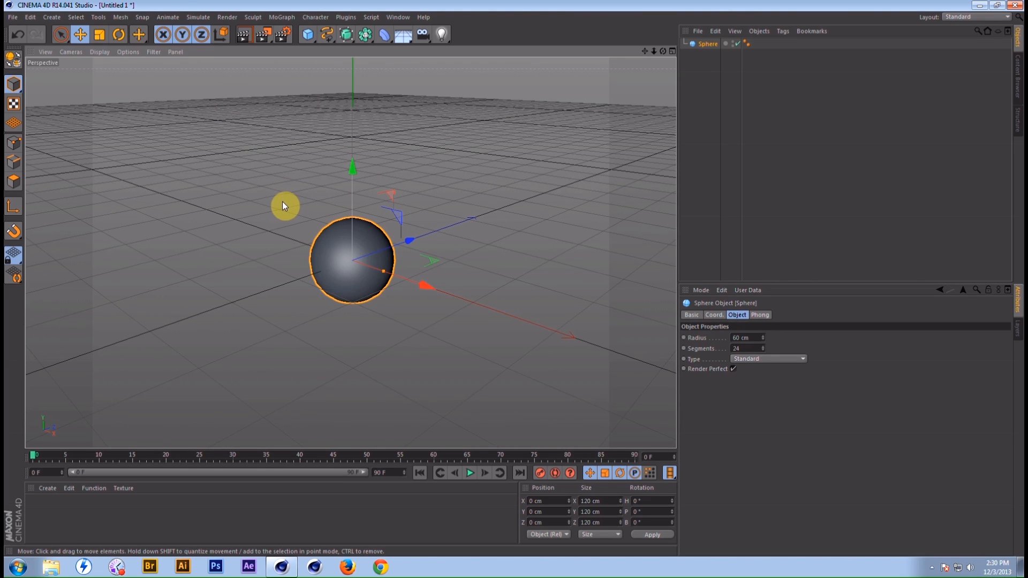
click(106, 51)
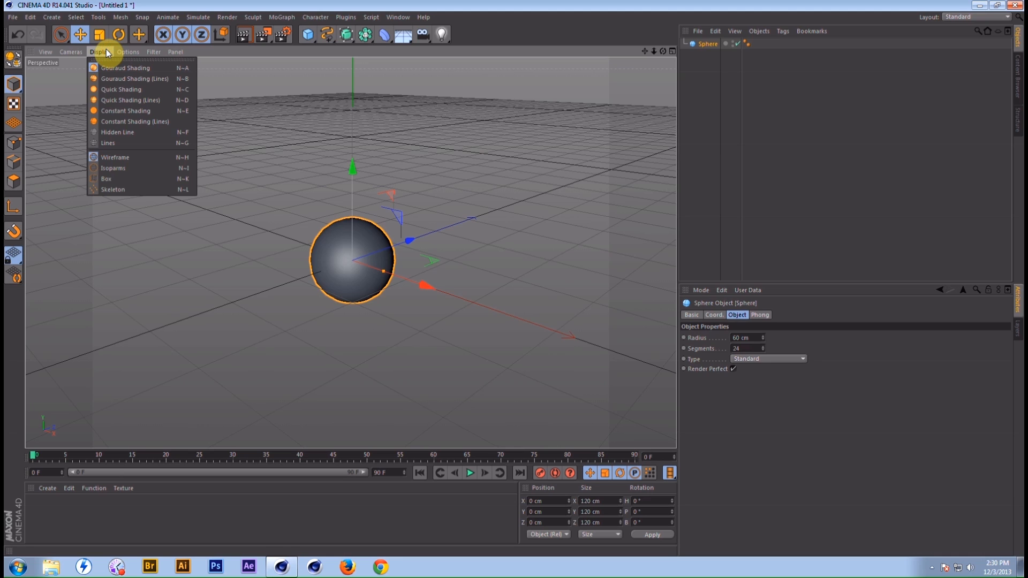
click(136, 88)
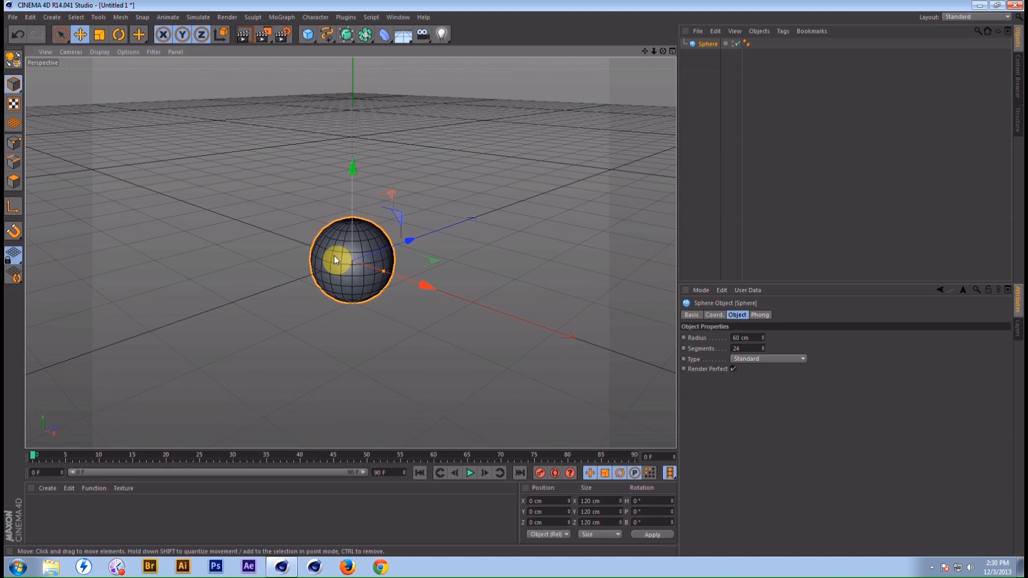
scroll(376, 266, up, 3)
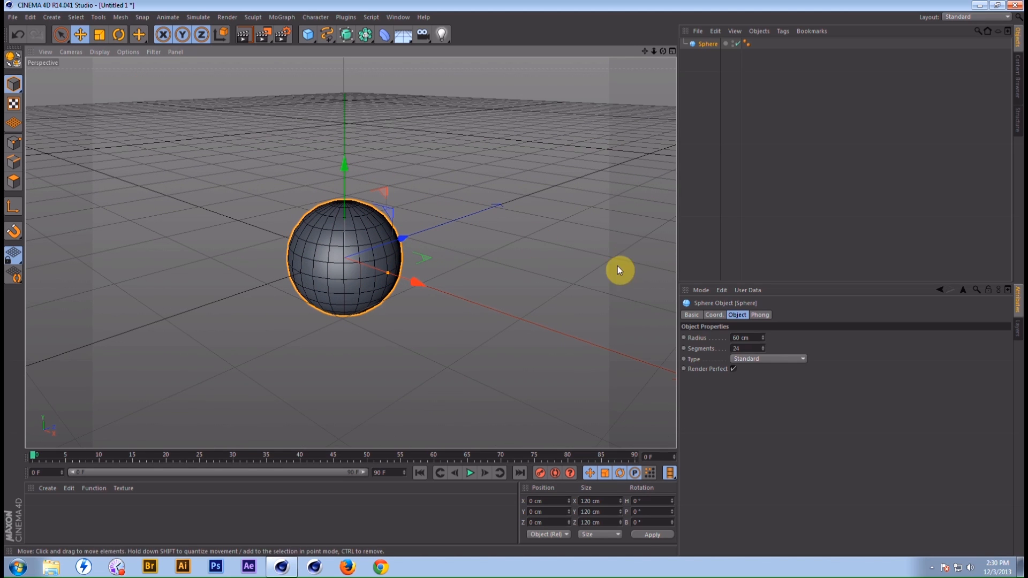
drag(764, 348, 736, 349)
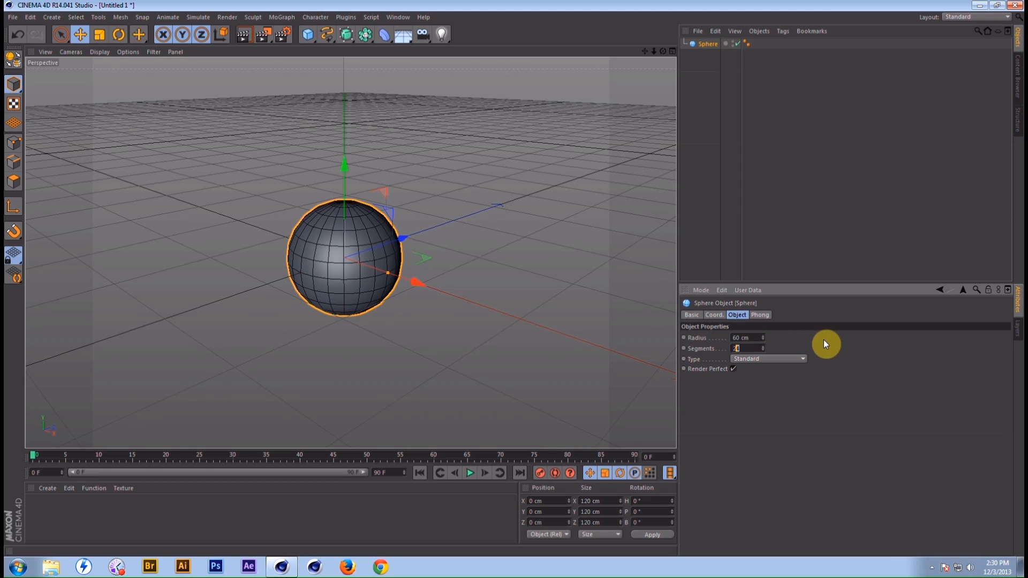
click(809, 176)
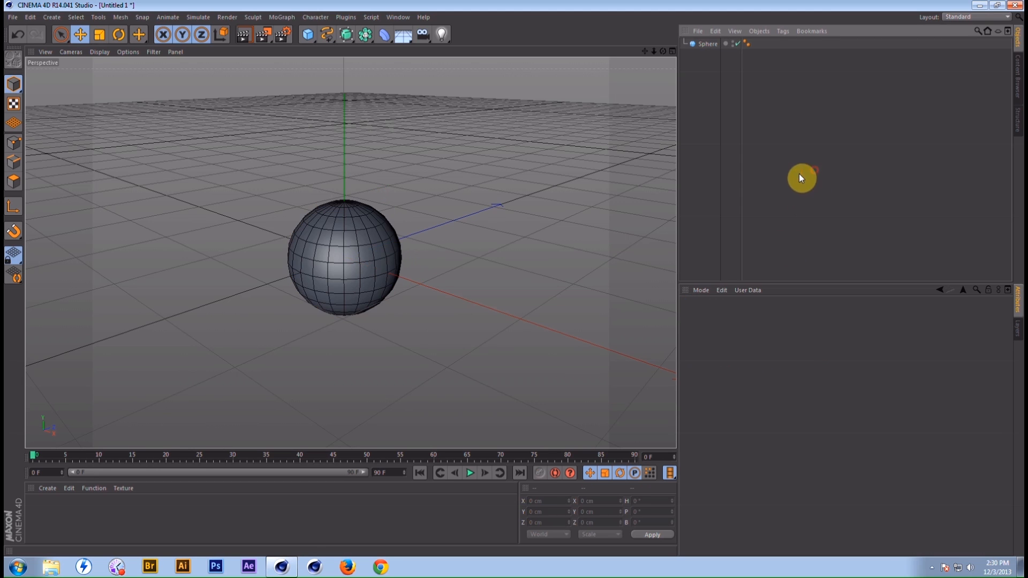
scroll(390, 178, down, 3)
drag(645, 51, 351, 253)
mouse_move(654, 52)
mouse_down()
mouse_move(621, 52)
mouse_move(650, 50)
mouse_up()
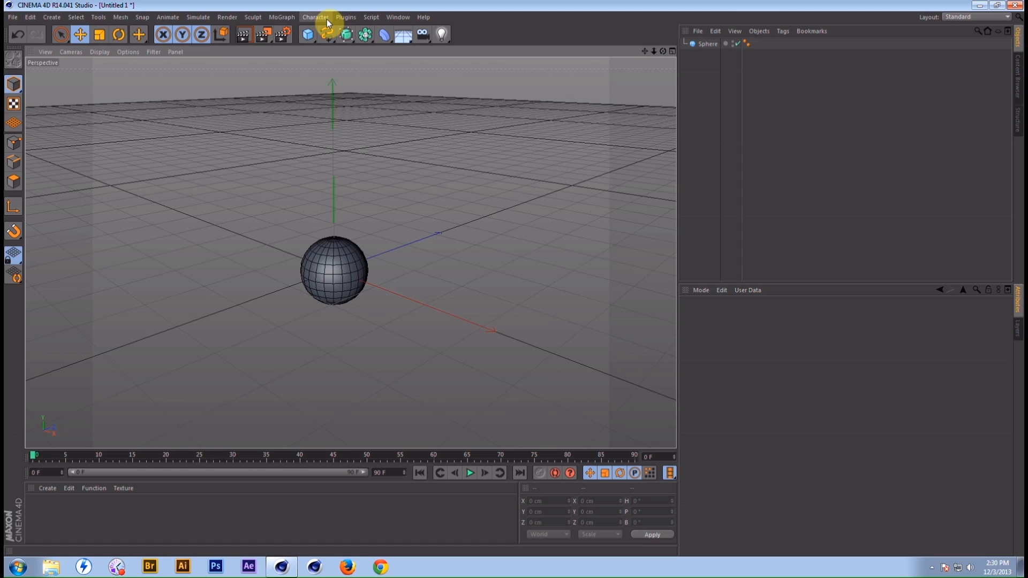
Step: Clone the sphere by nesting it under a new MoGraph Cloner set to Grid Array mode
click(289, 18)
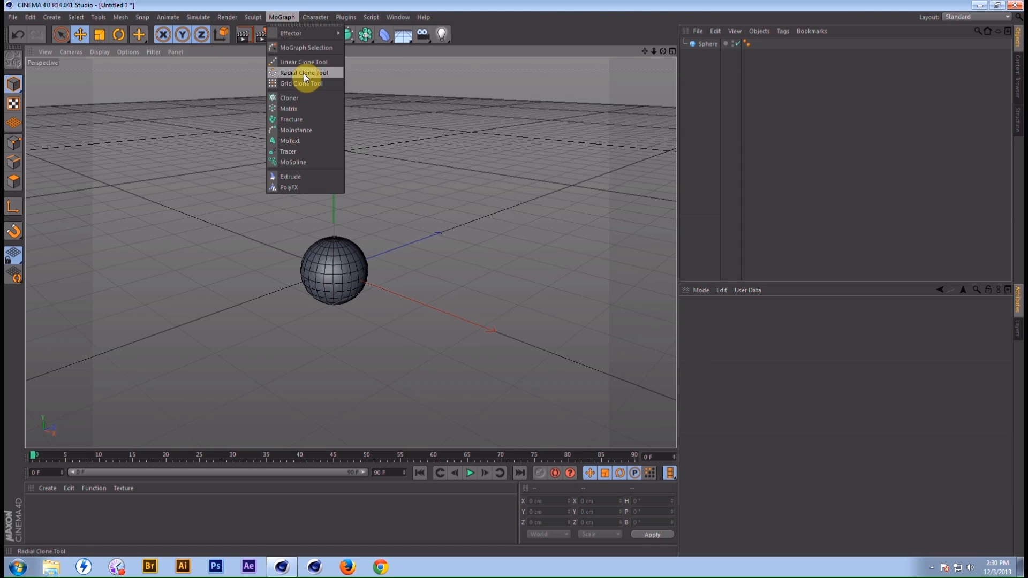
click(297, 97)
drag(709, 55, 712, 43)
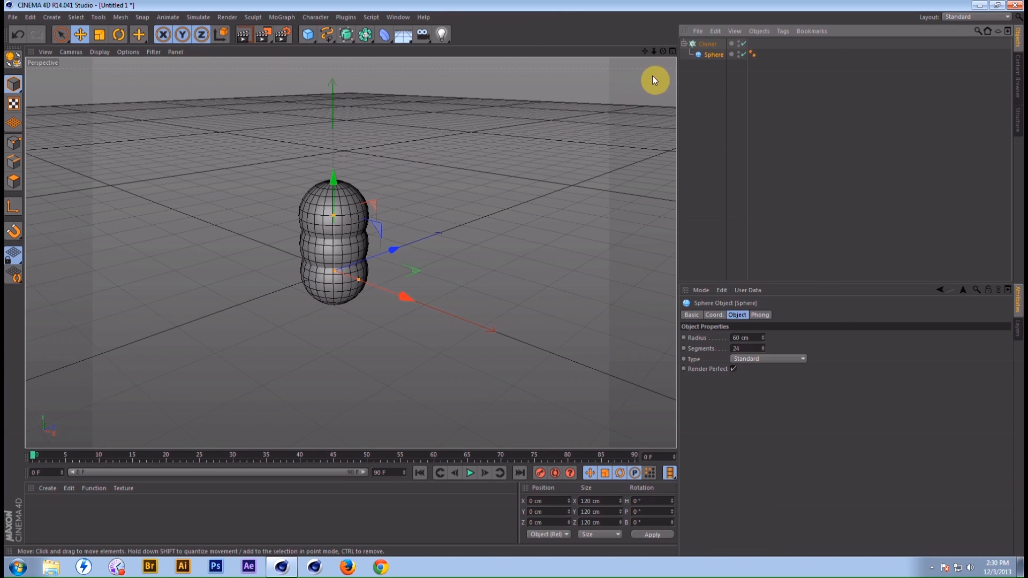
click(712, 45)
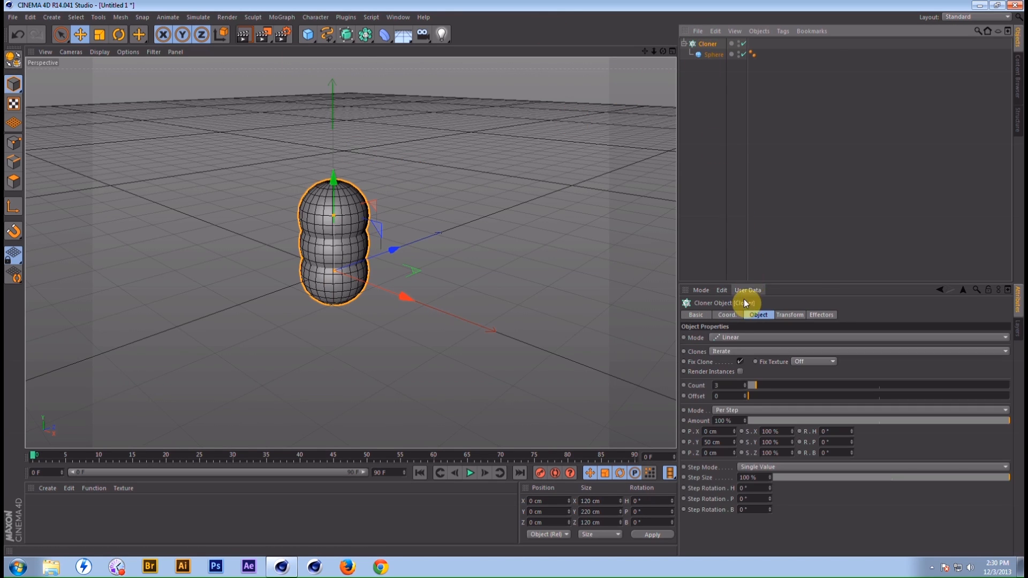
click(723, 339)
click(730, 384)
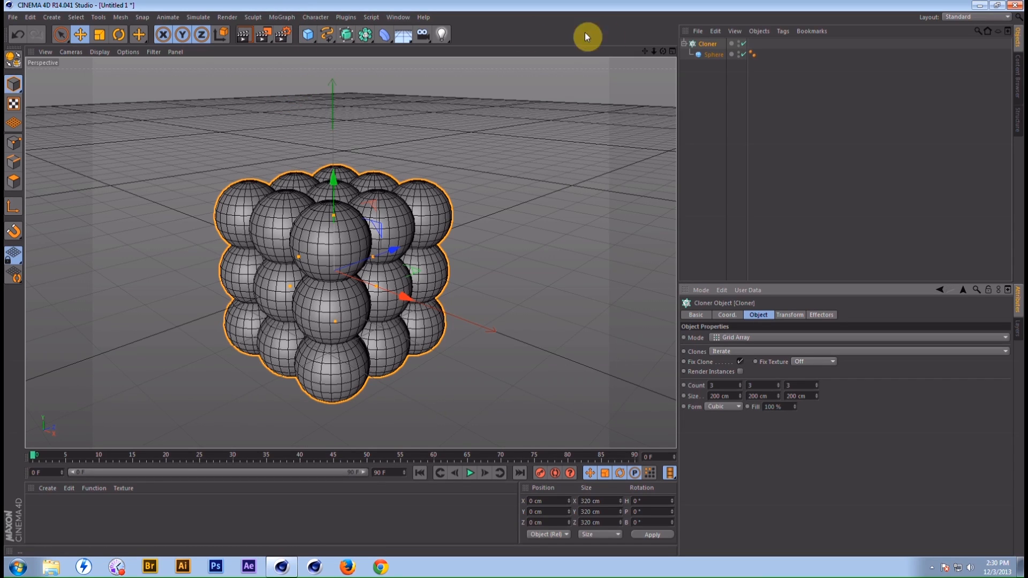
Step: Apply a MoGraph Random effector to the Cloner
click(706, 43)
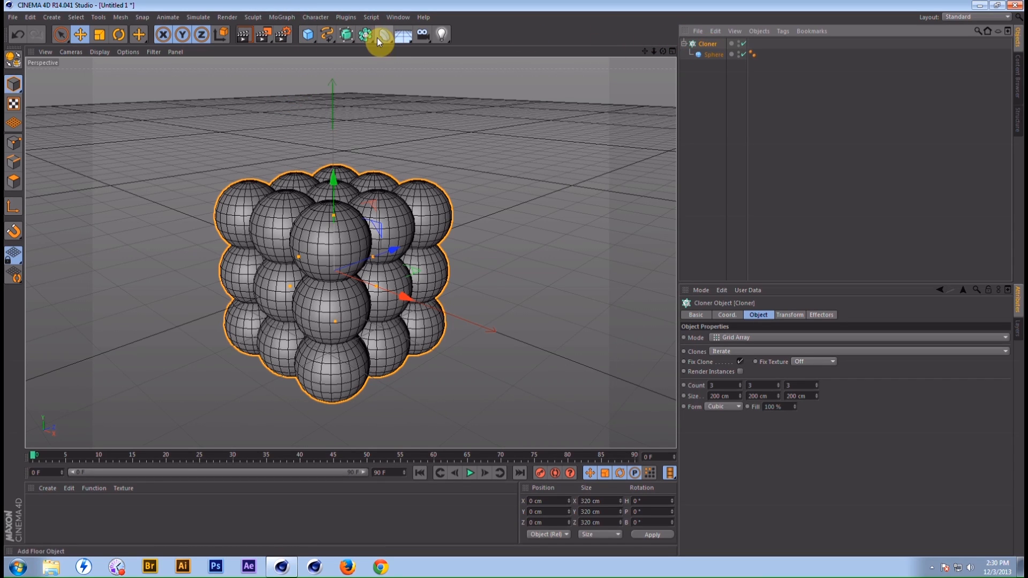
click(276, 17)
mouse_move(292, 30)
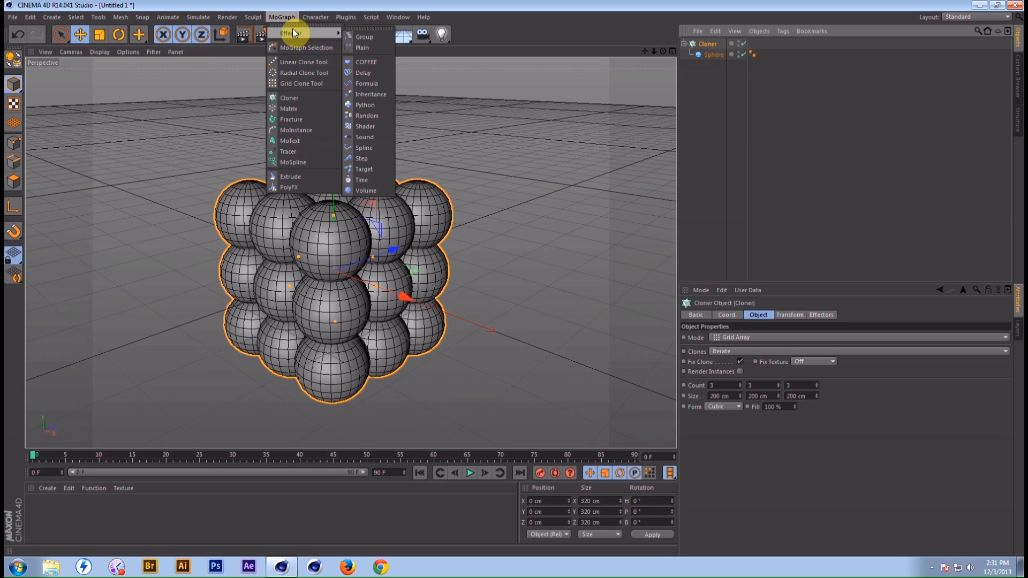
click(363, 117)
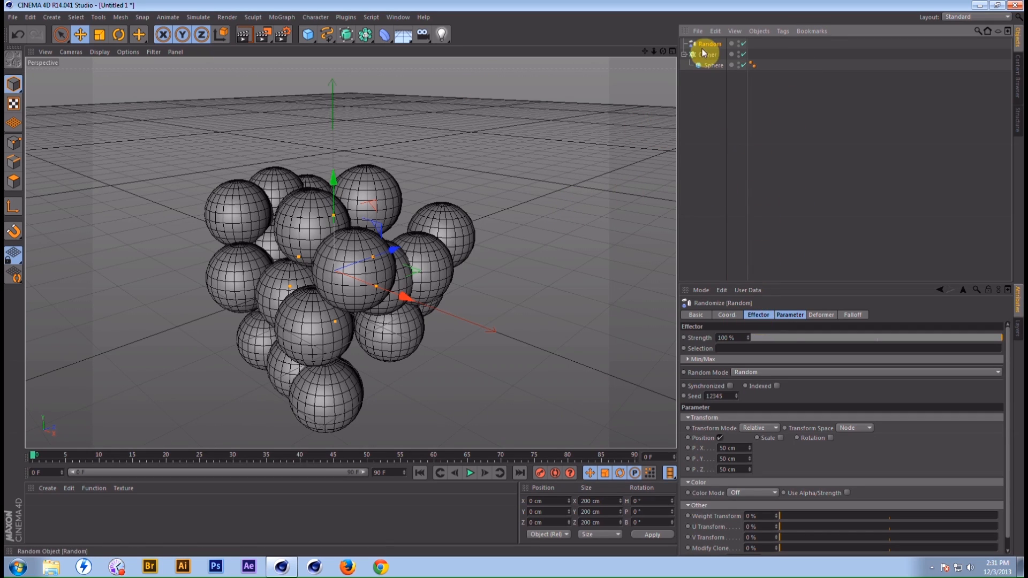
Step: Set the Random effector's random mode to Noise with Indexed enabled, and preview the animation
click(763, 314)
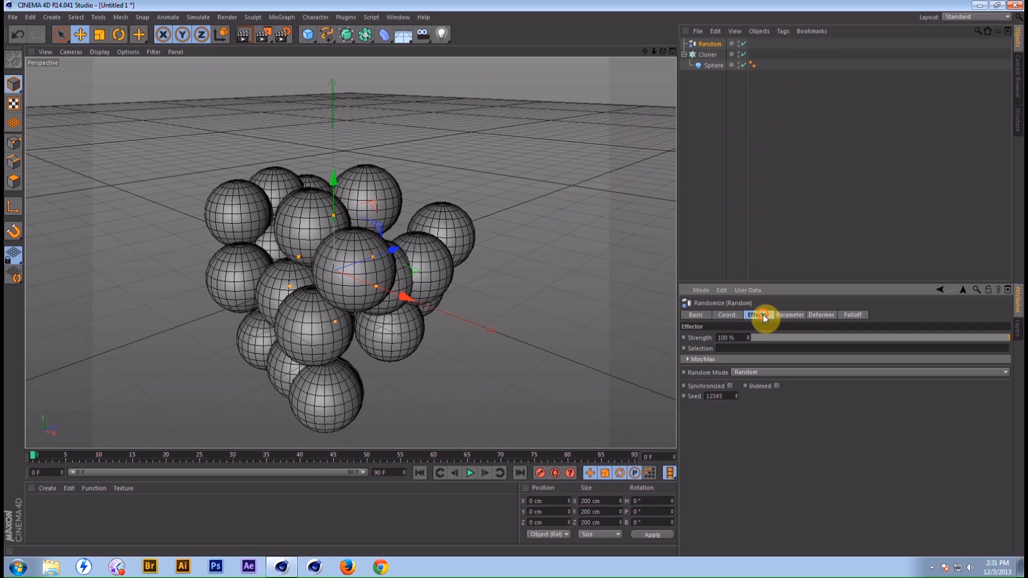
click(751, 373)
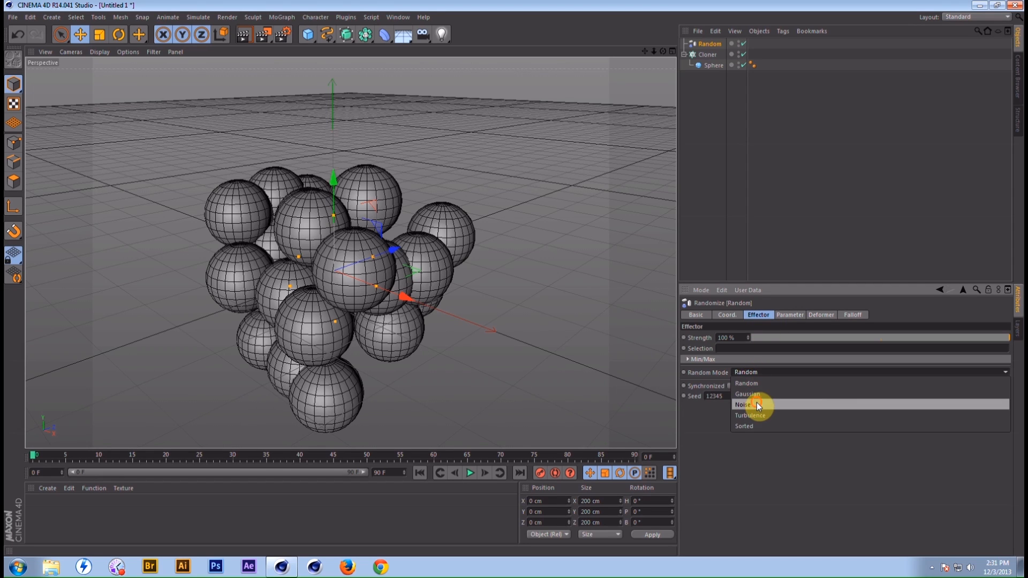
click(757, 403)
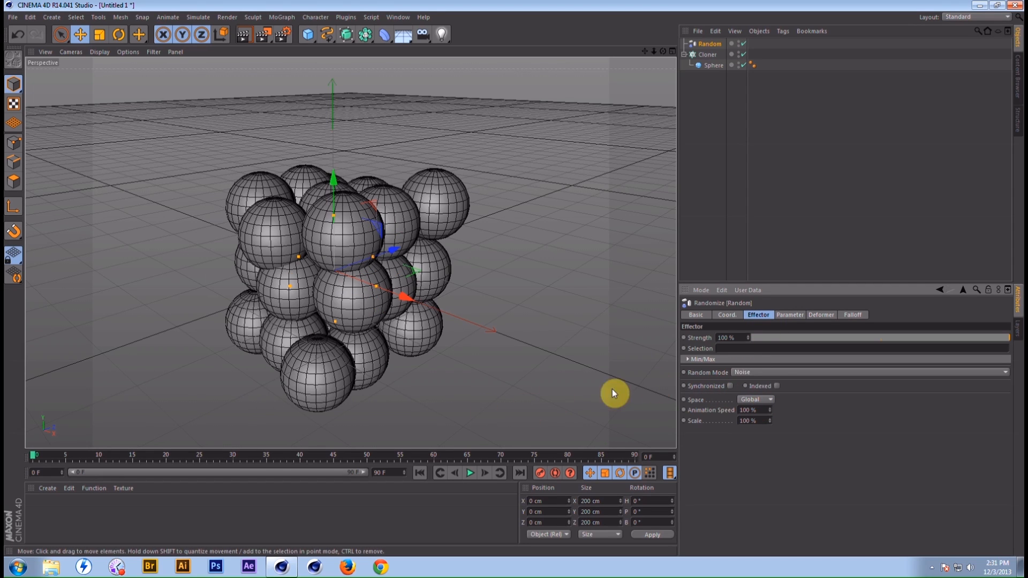
click(777, 386)
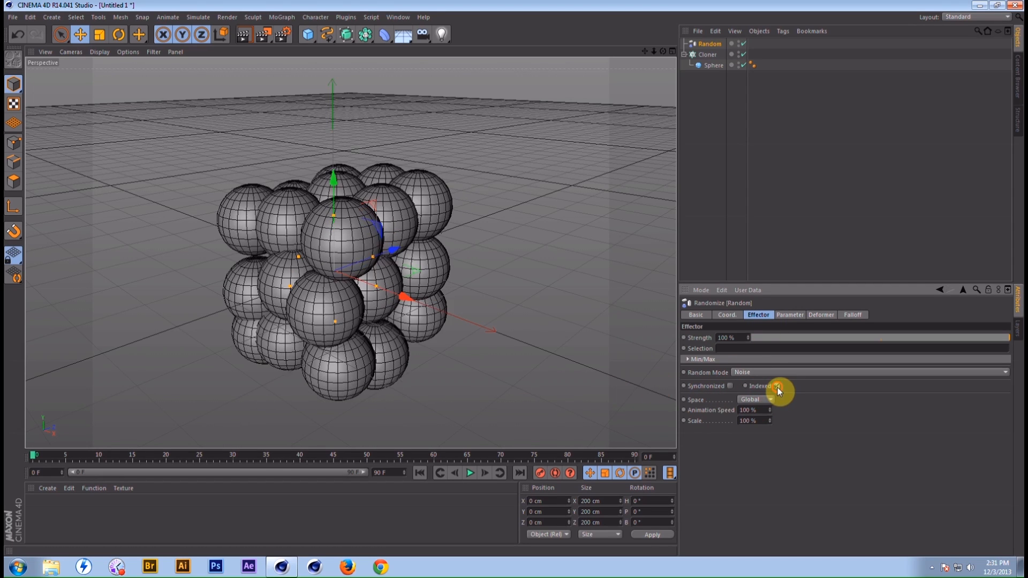
click(471, 474)
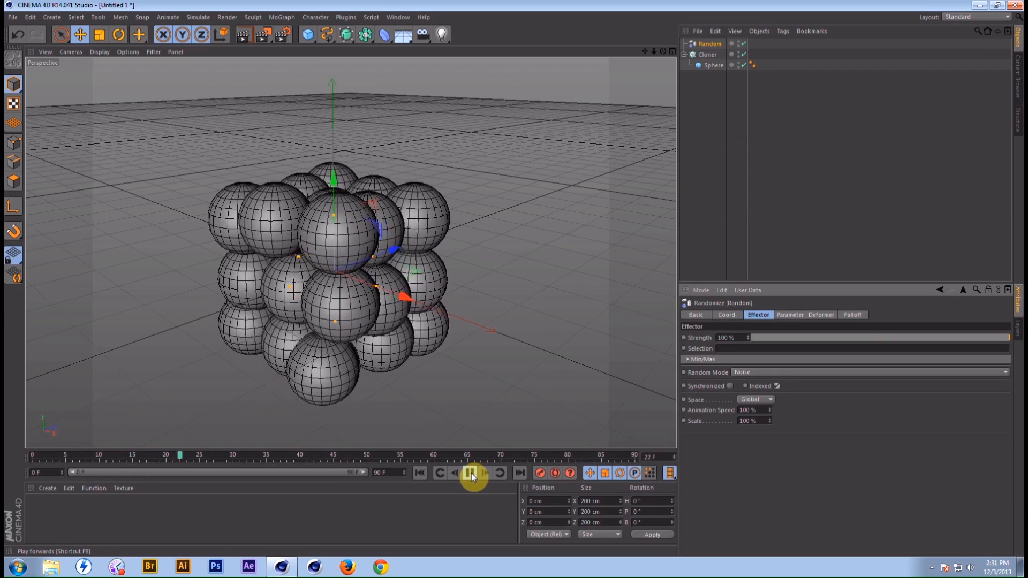
click(471, 474)
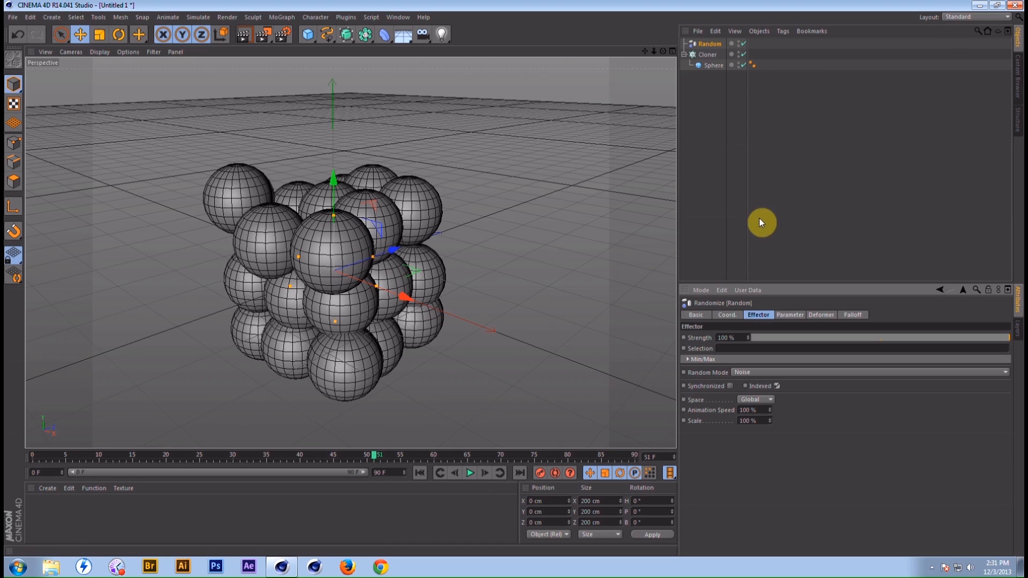
Step: Set the Random effector's position variation to 200 cm on X, Y and Z
click(785, 316)
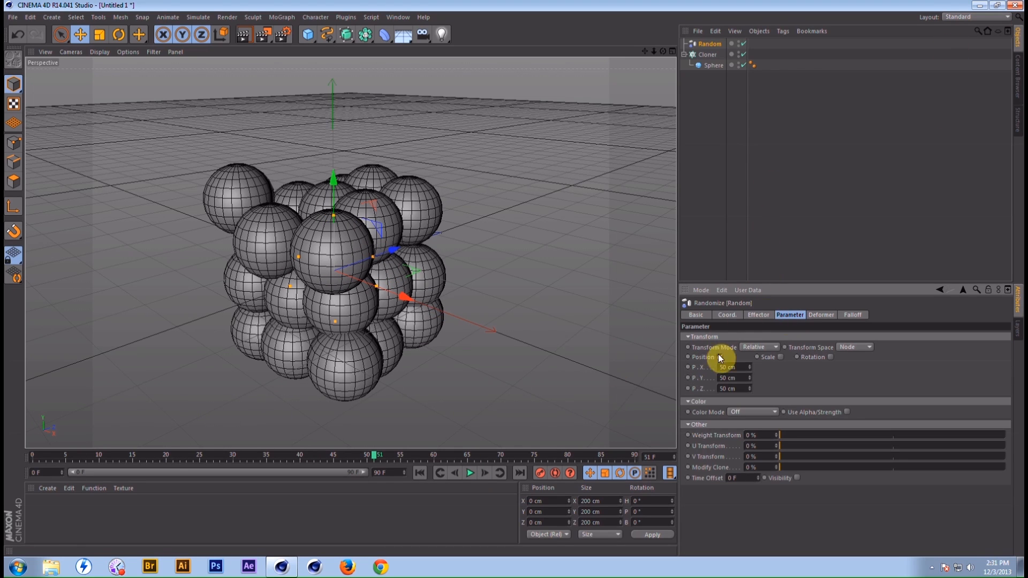
click(744, 369)
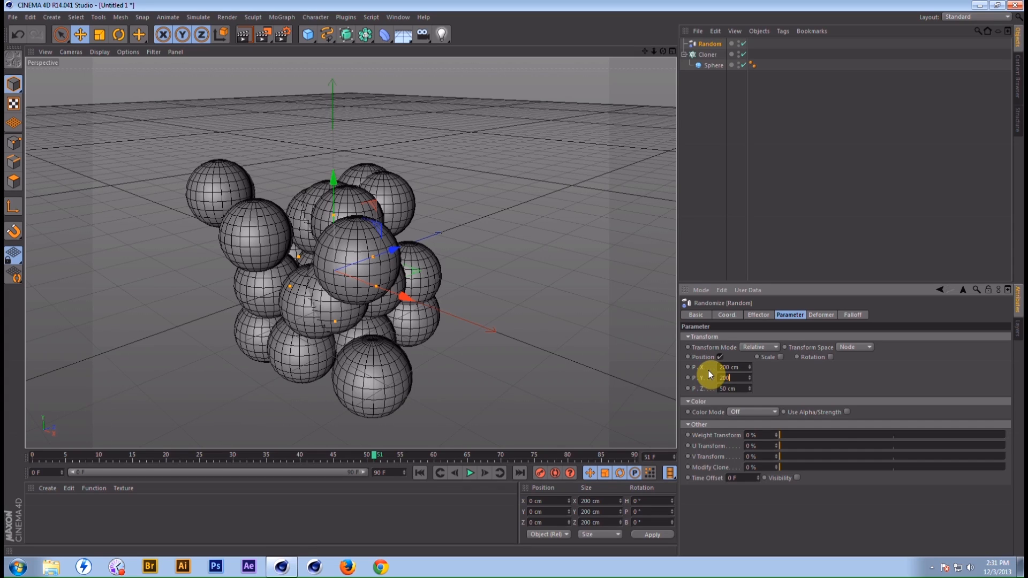
text(200)
key(Tab)
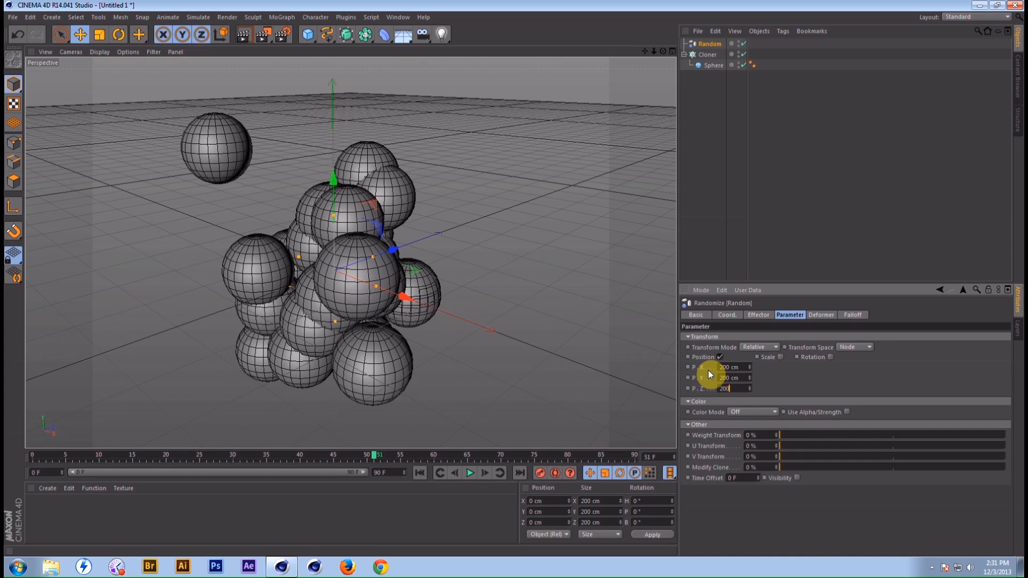
key(Return)
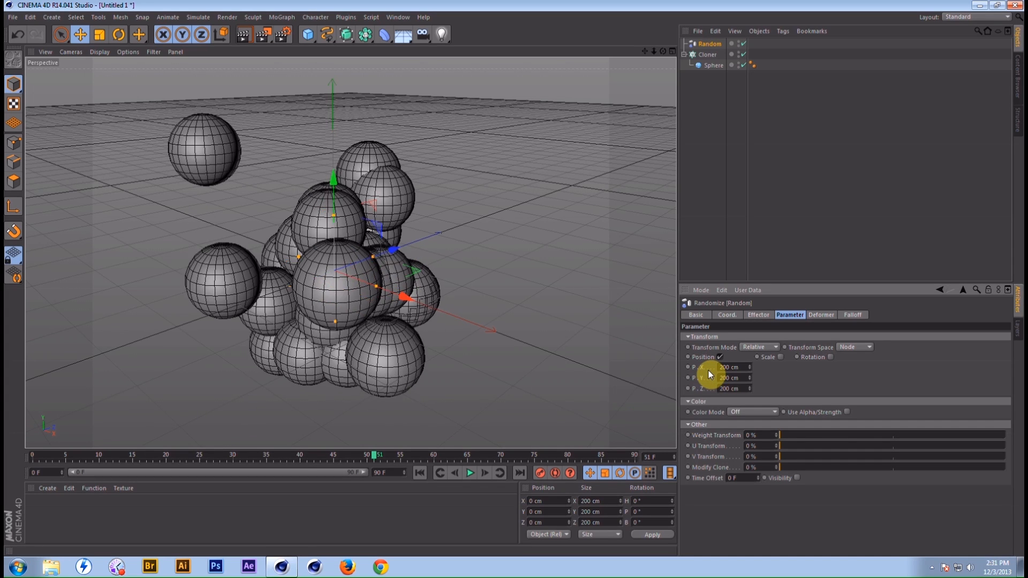
Step: Enable uniform scale variation on the Random effector with a scale of 1, and play the animation
click(781, 358)
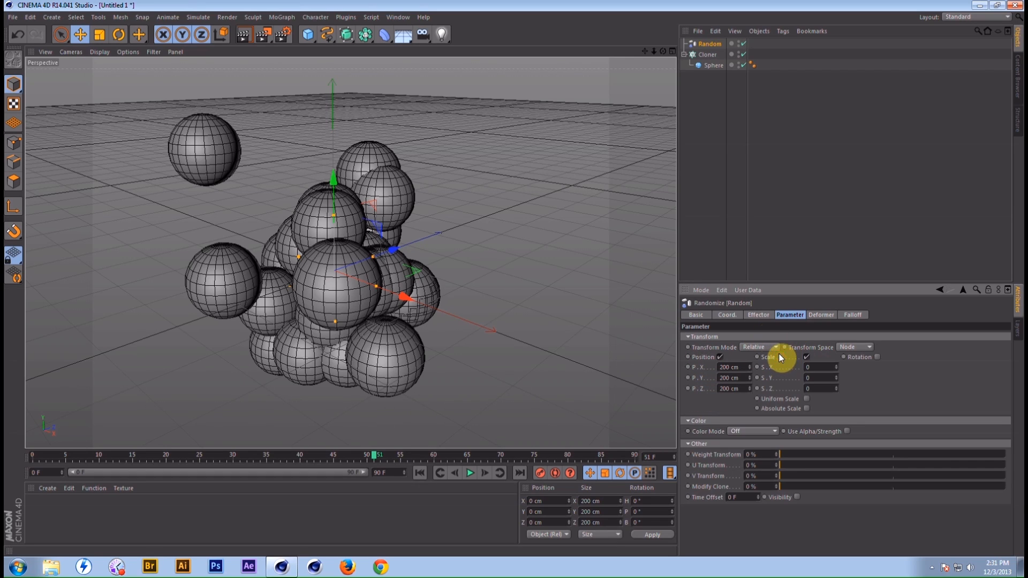
click(807, 399)
click(819, 366)
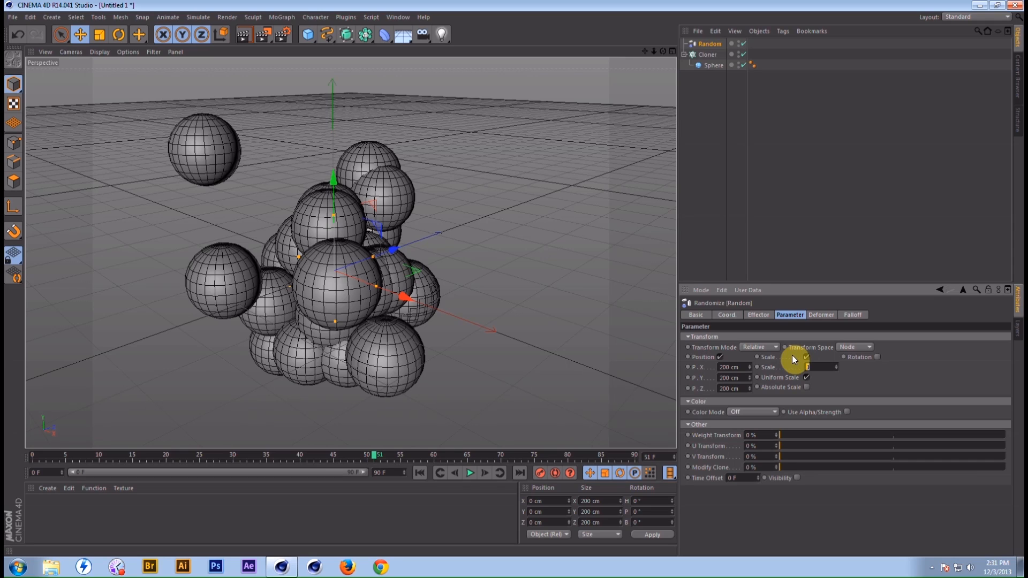
text(1)
key(Return)
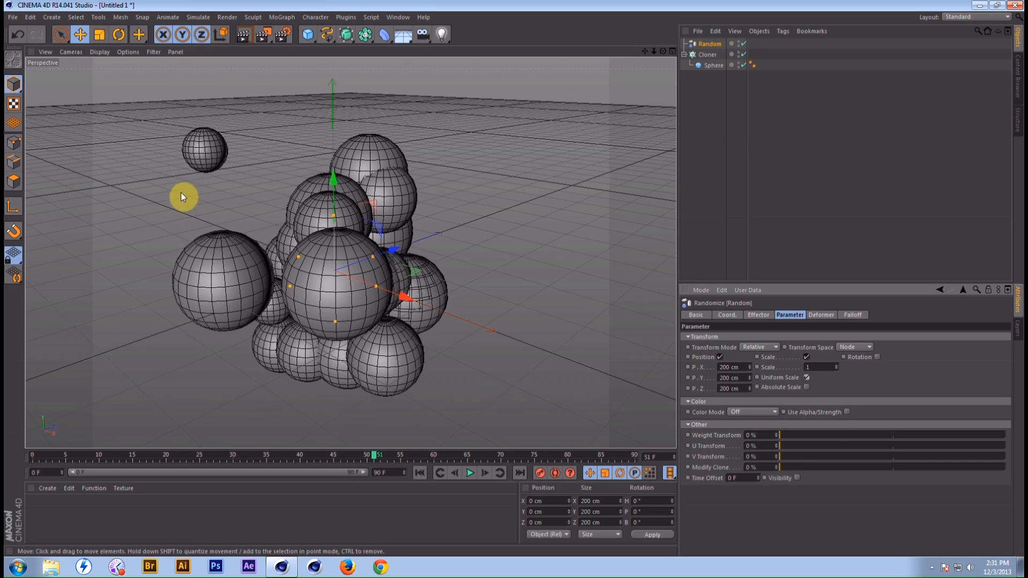
click(470, 474)
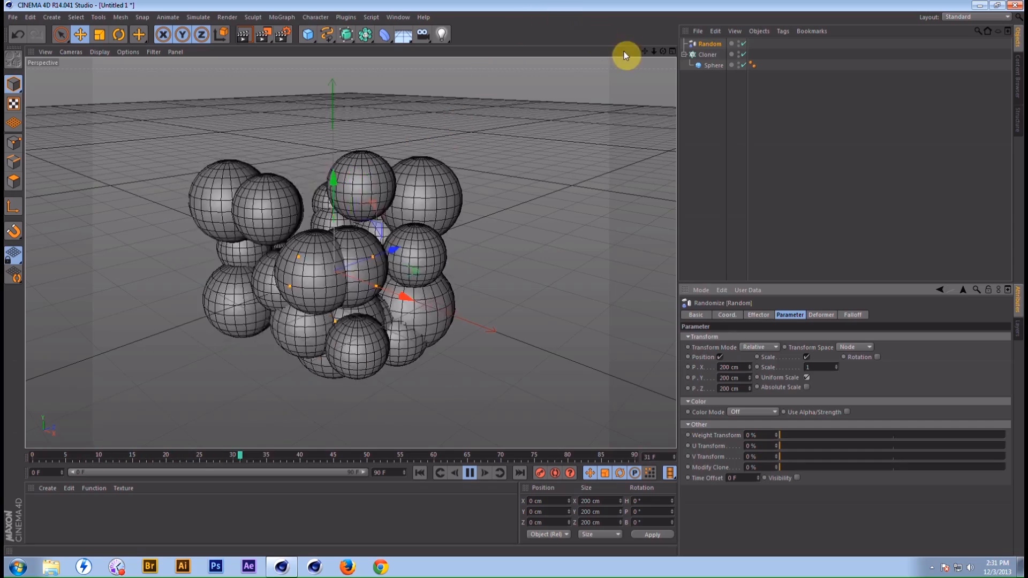
Step: Set the Random effector's animation speed to 30% and preview the animation
drag(654, 50, 645, 58)
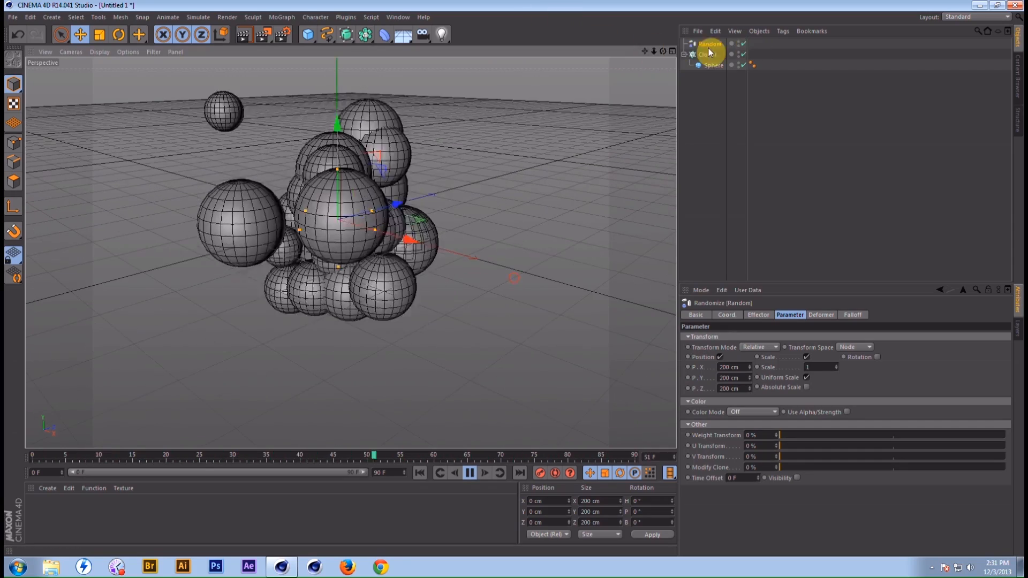
click(471, 474)
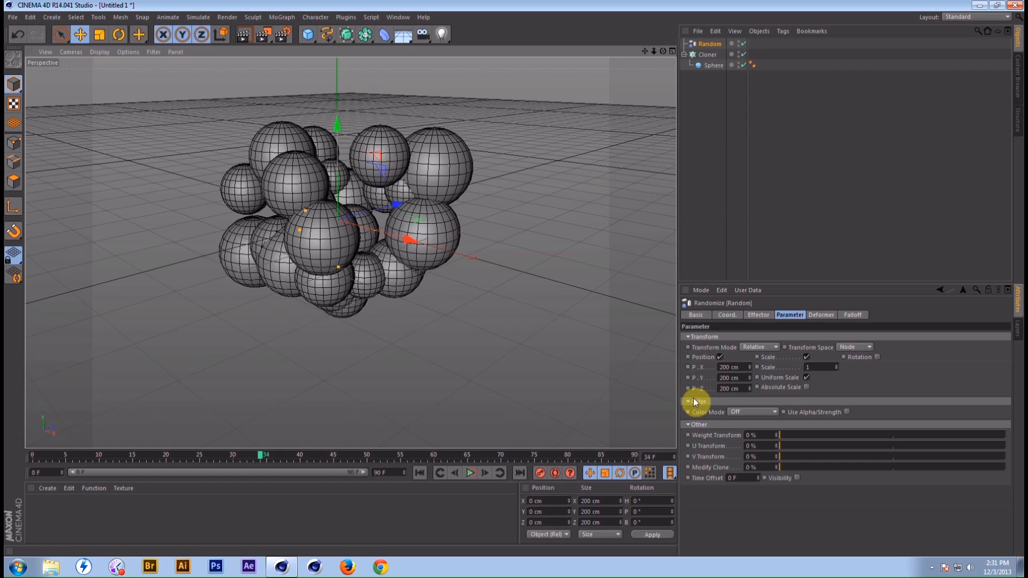
click(760, 316)
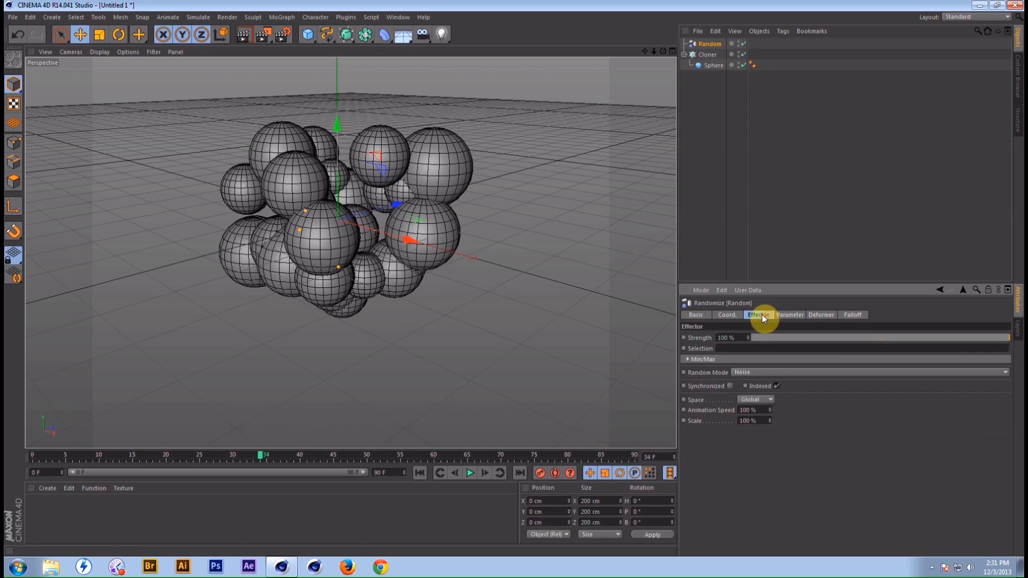
click(764, 411)
text(3)
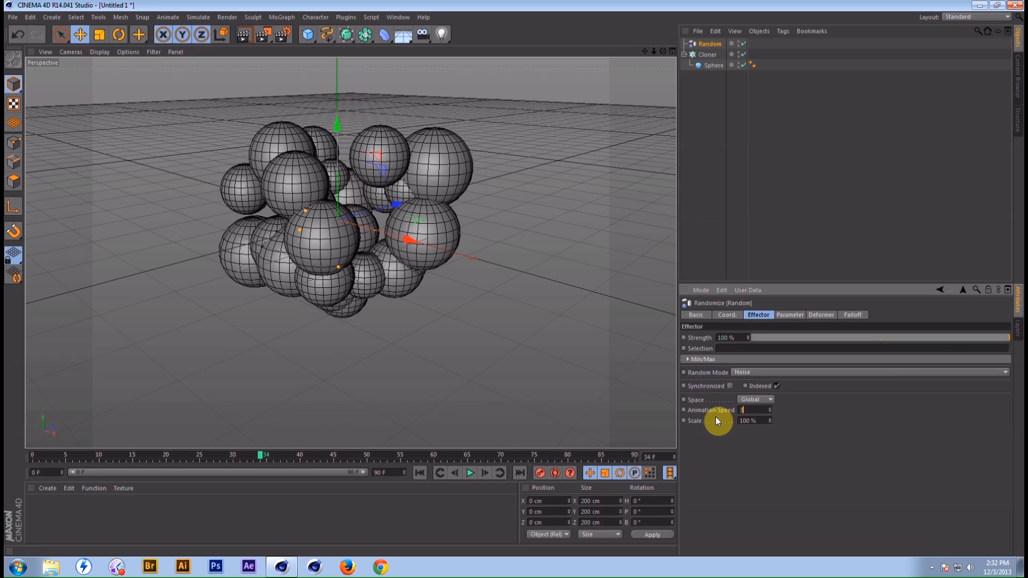
text(0)
key(Return)
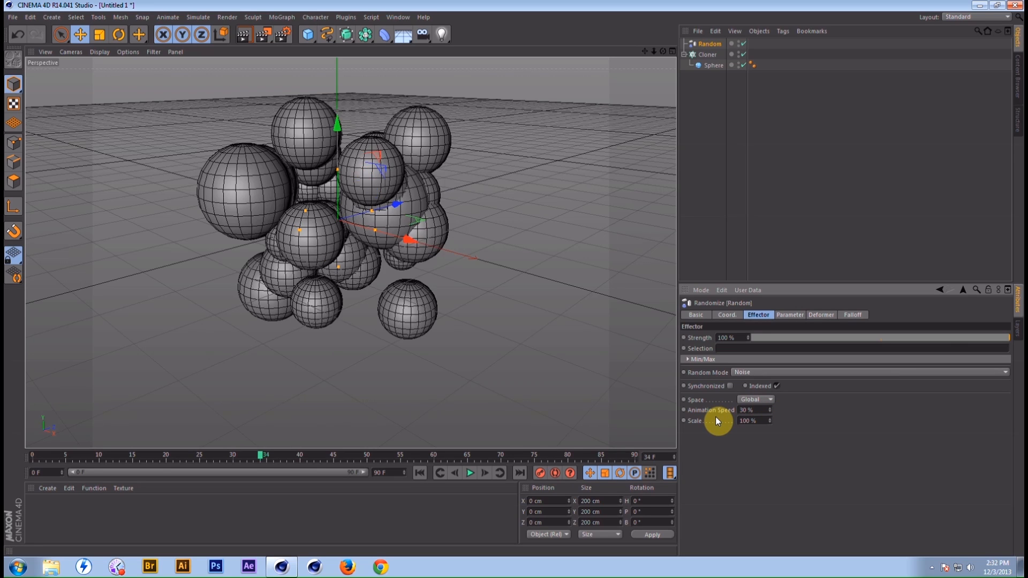
click(467, 473)
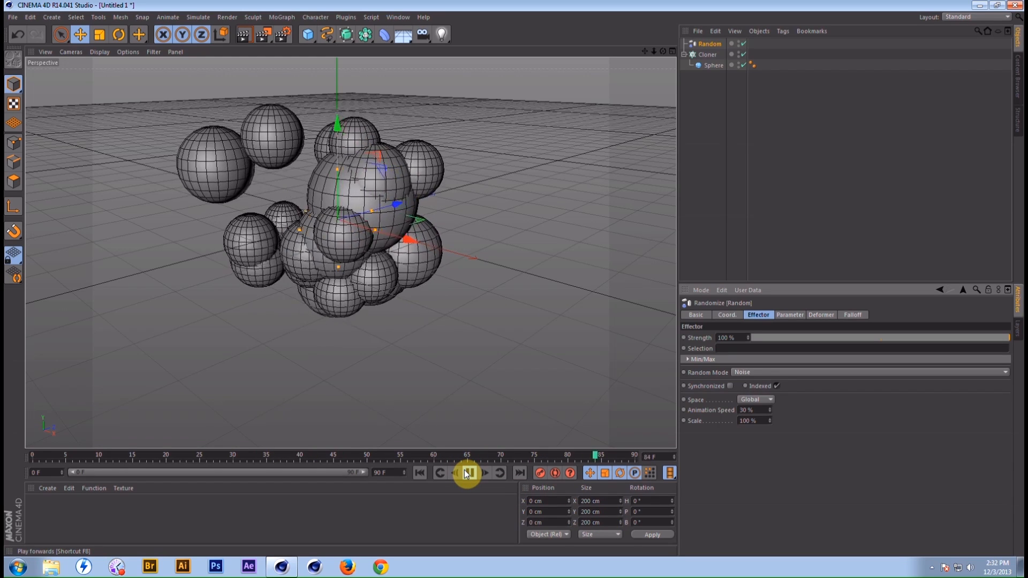
click(469, 473)
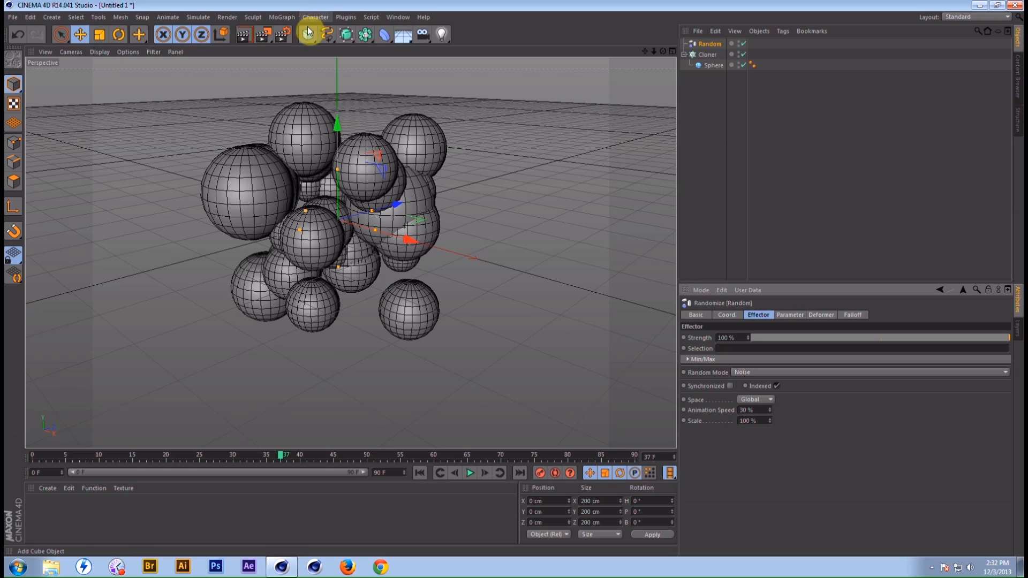
Step: Add a Metaball object and make the Cloner its child
click(358, 36)
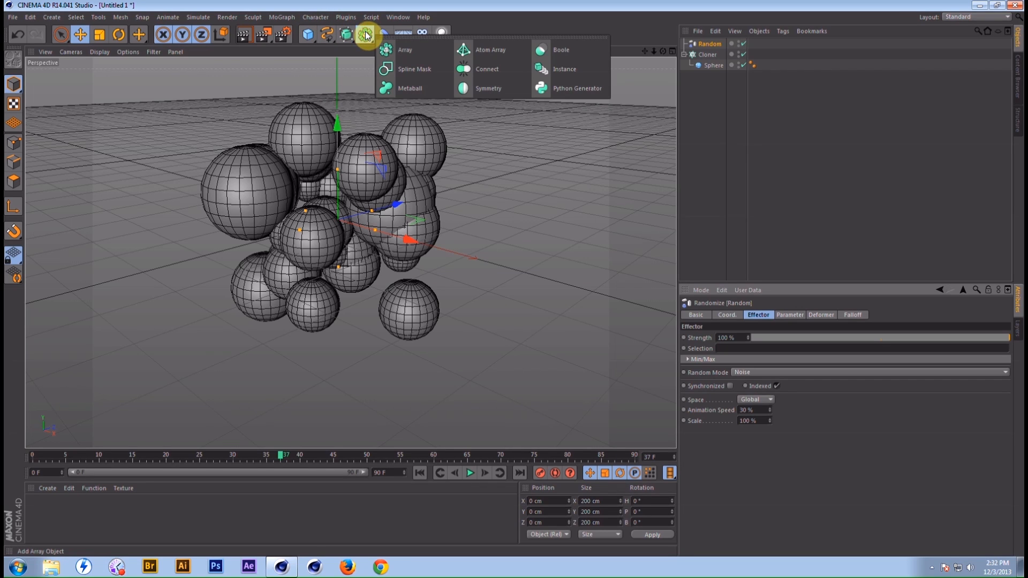
click(419, 84)
drag(706, 65, 714, 42)
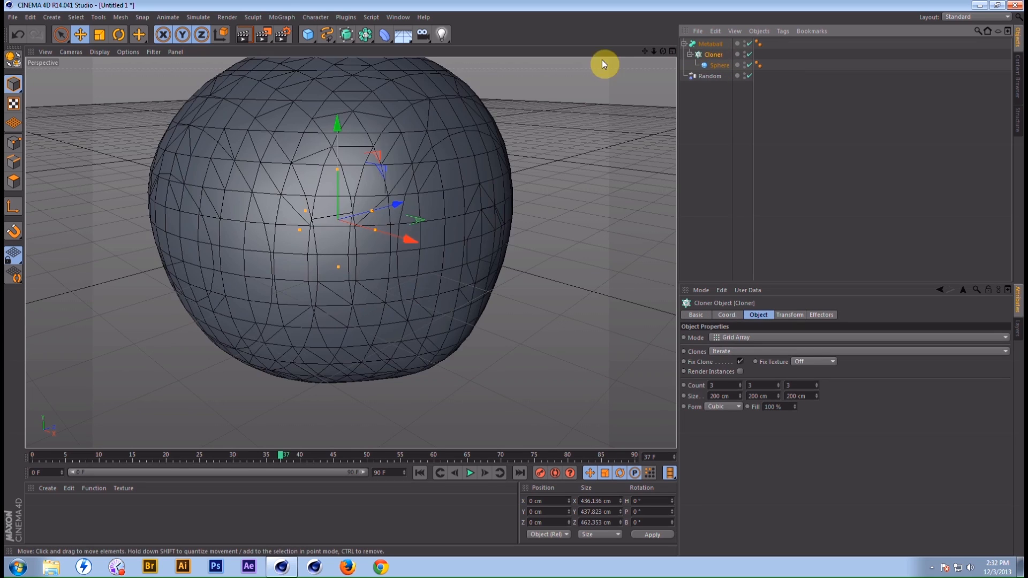
Step: Set the Metaball's hull value to 300% and both its editor and render subdivision to 20 cm
click(707, 43)
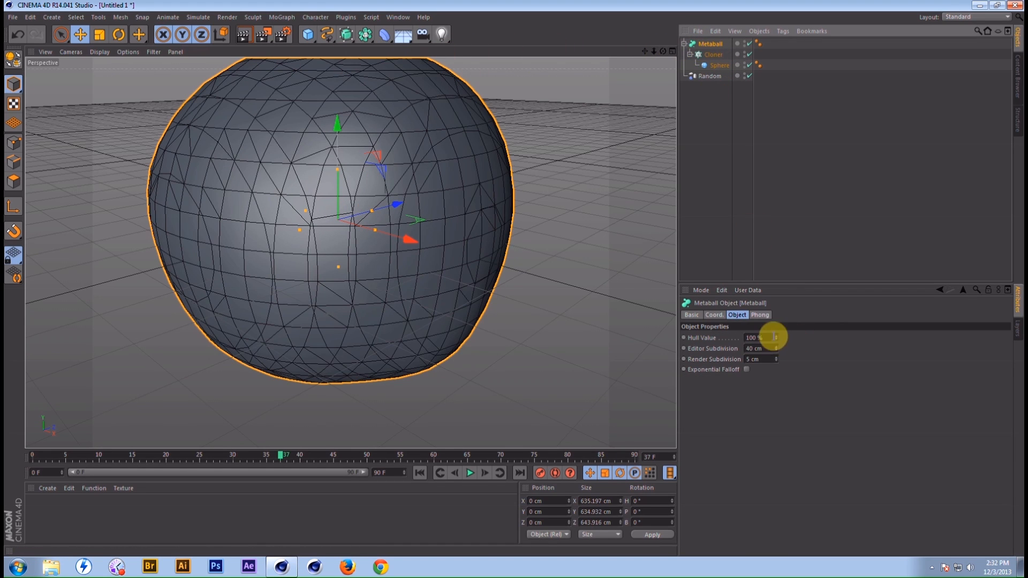
double_click(771, 337)
text(300)
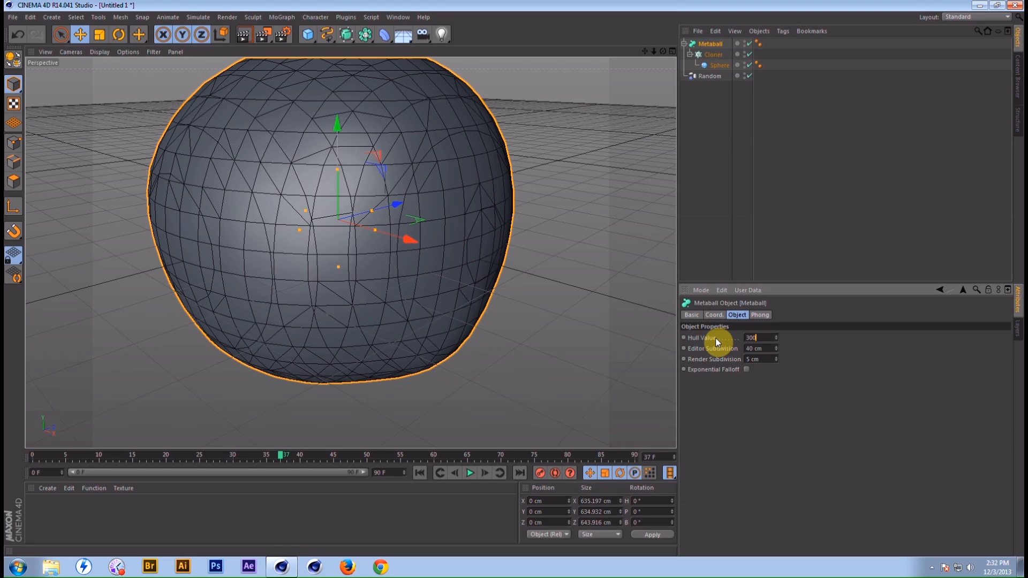
key(Tab)
text(20)
key(Tab)
text(20)
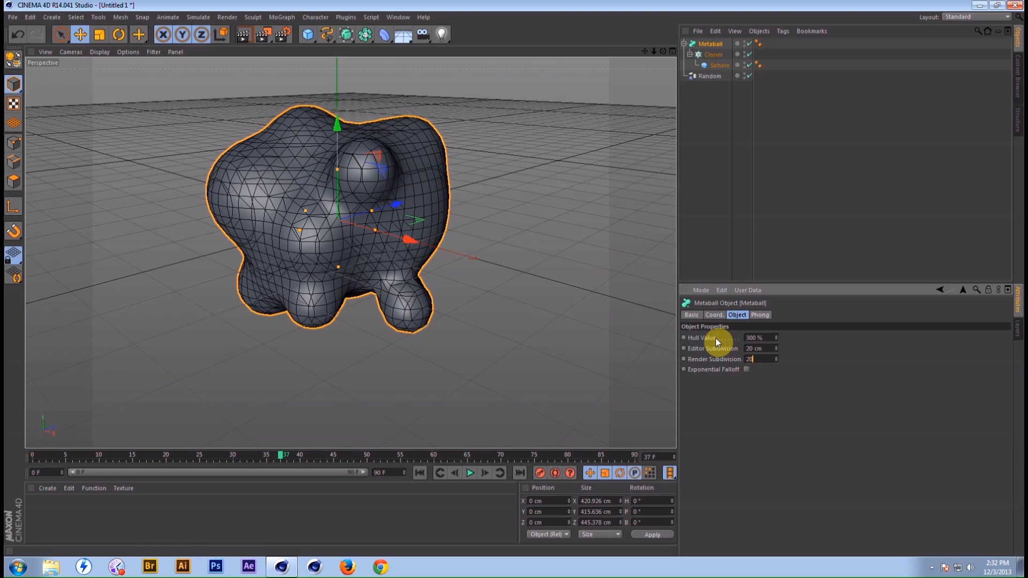
key(Return)
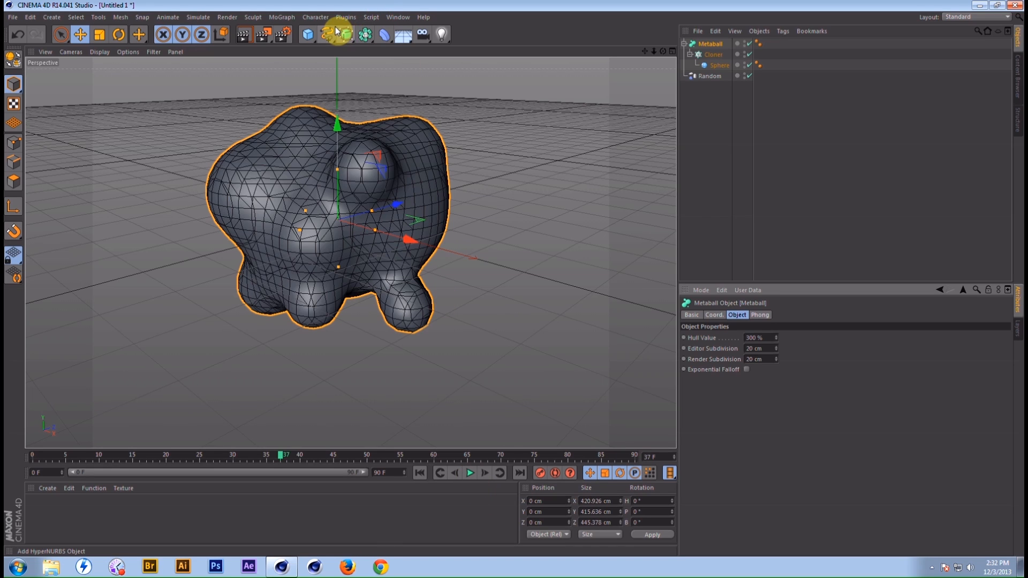
Step: Add a HyperNURBS object and make the Metaball its child
drag(346, 33, 375, 47)
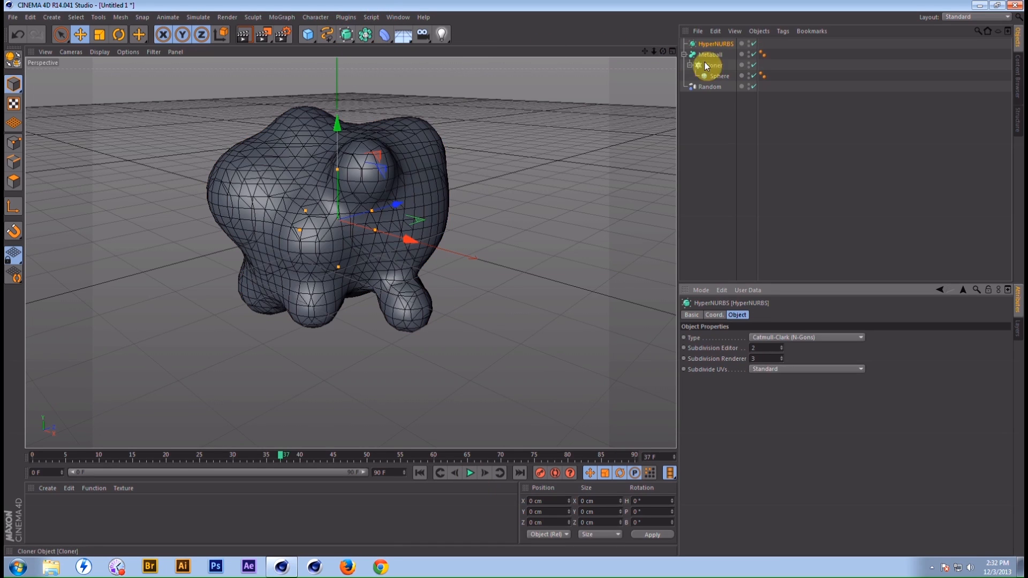
drag(716, 56, 713, 48)
click(713, 45)
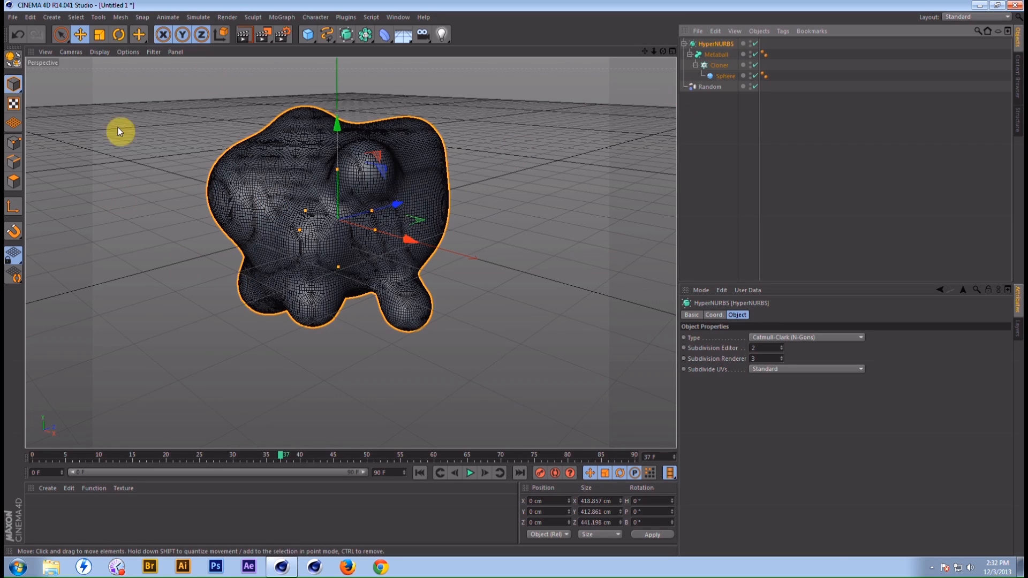
Step: Set the HyperNURBS editor and renderer subdivision to 1 each, and preview the blob's animation
click(765, 348)
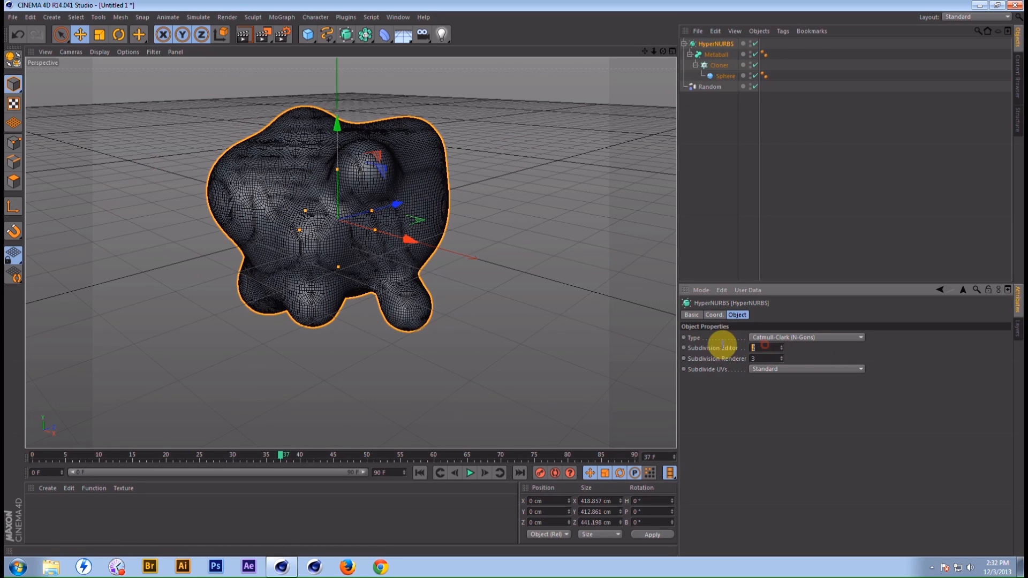
text(1)
key(Tab)
text(1)
key(Tab)
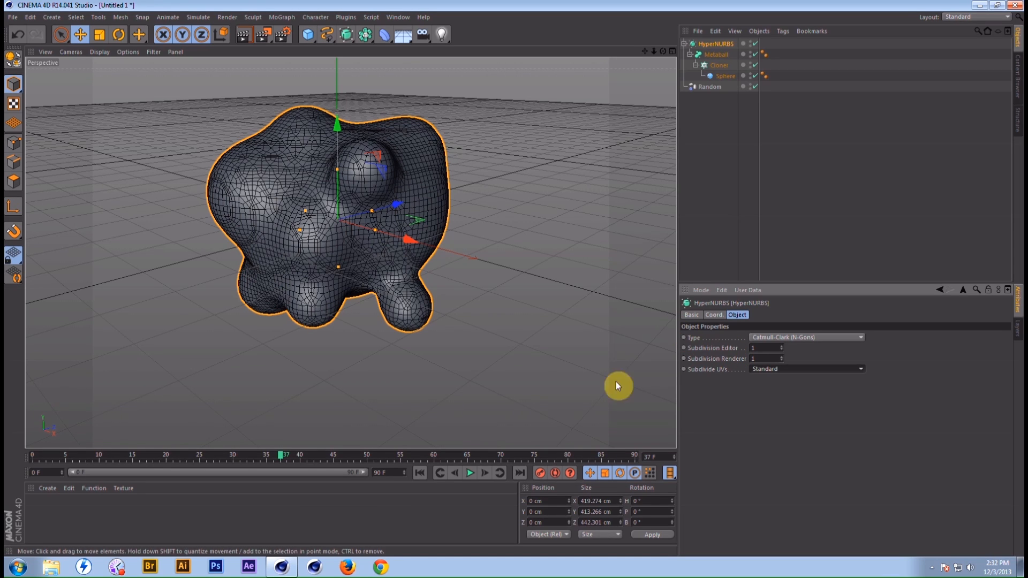
click(470, 473)
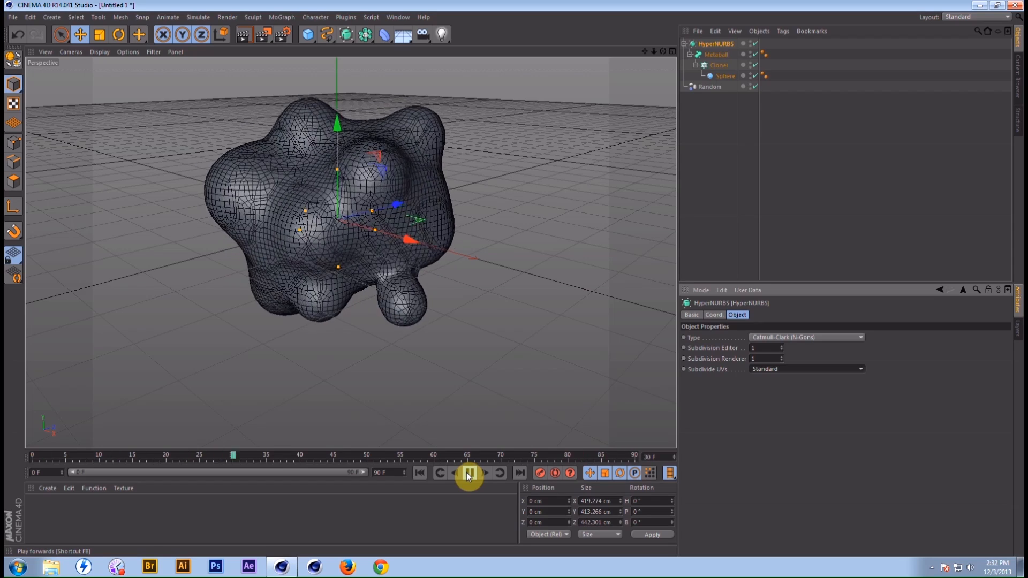
click(470, 473)
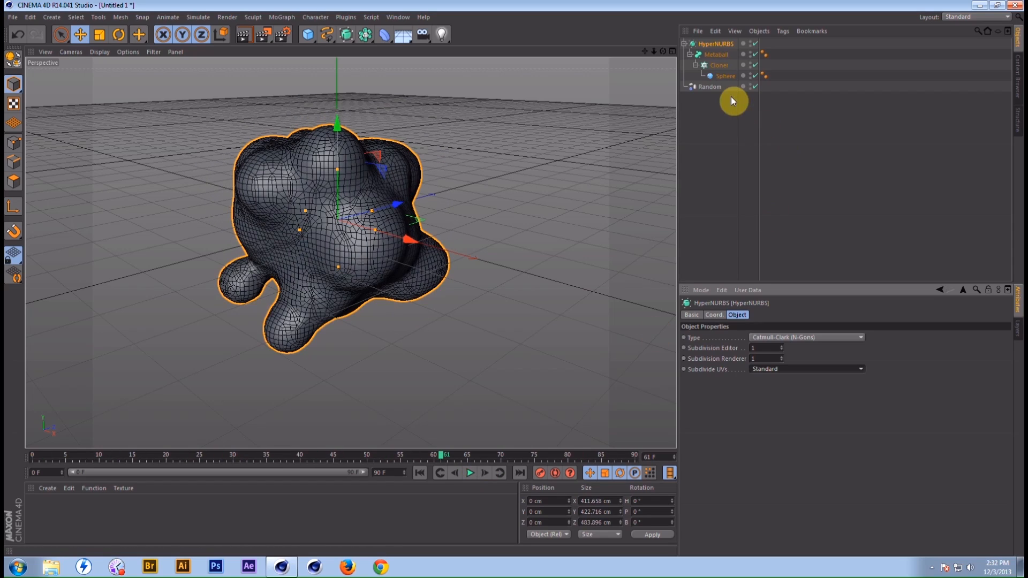
Step: Set the Random effector's Z position variation to 450 cm and preview the animation
click(715, 88)
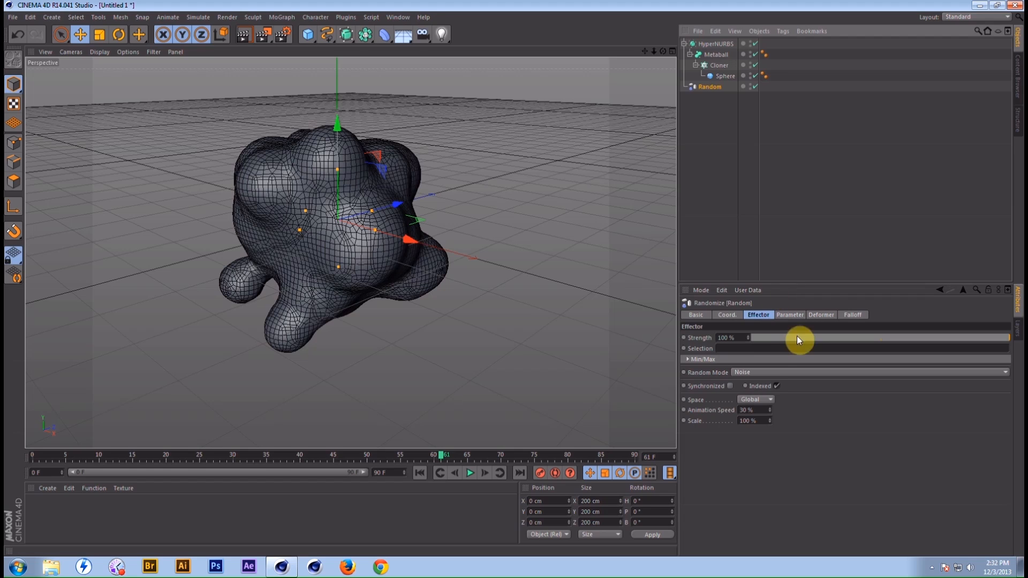
click(790, 315)
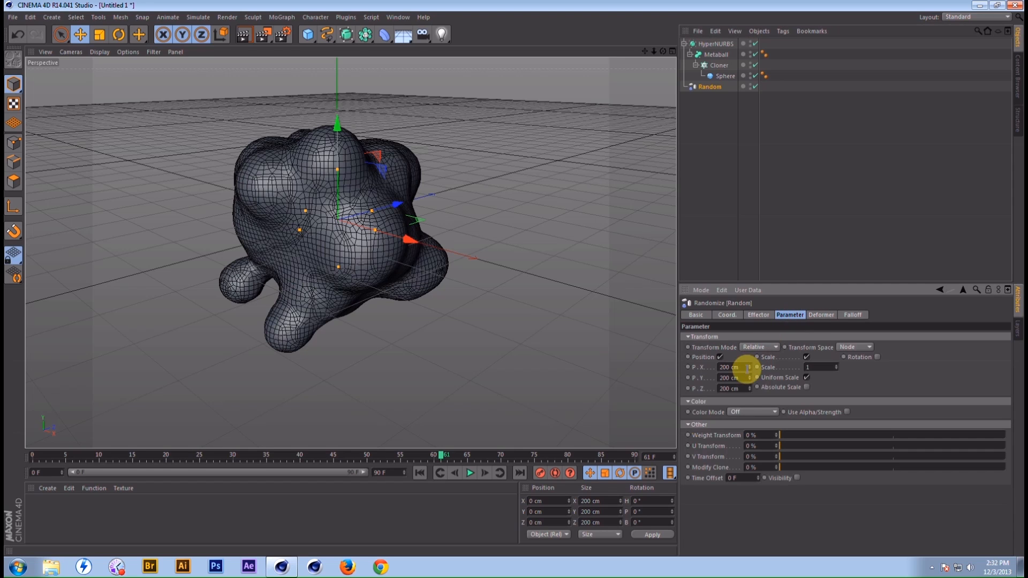
click(735, 389)
text(450)
key(Return)
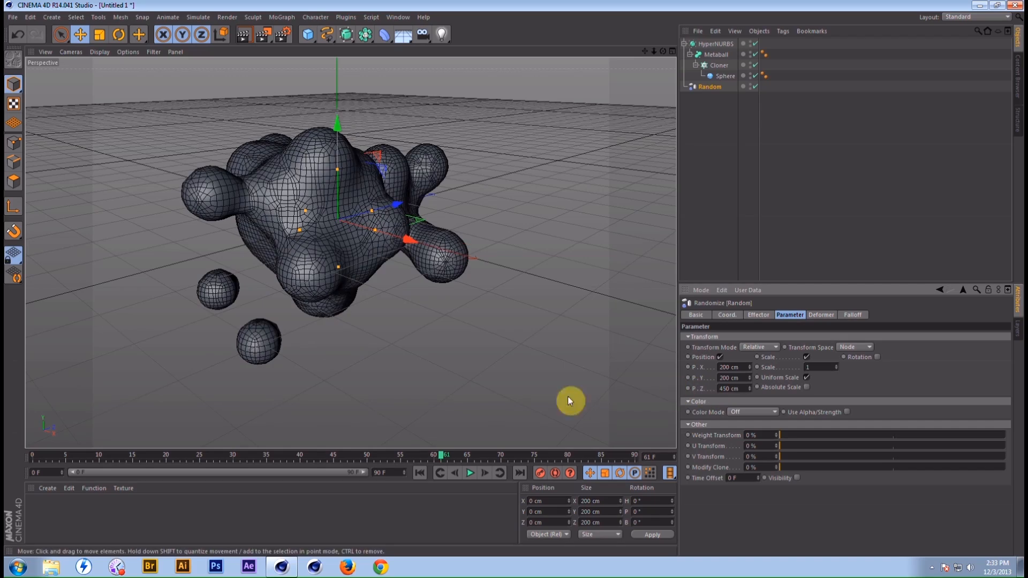
click(468, 474)
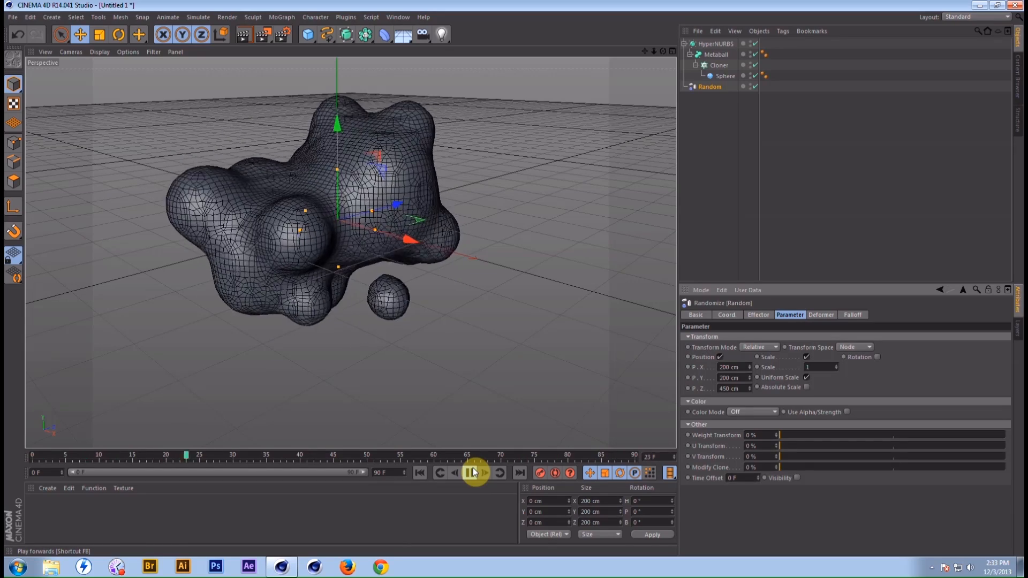
click(472, 471)
Step: Enlarge the material area and create a new material, deleting the surplus duplicate Mat.1
drag(470, 449, 469, 356)
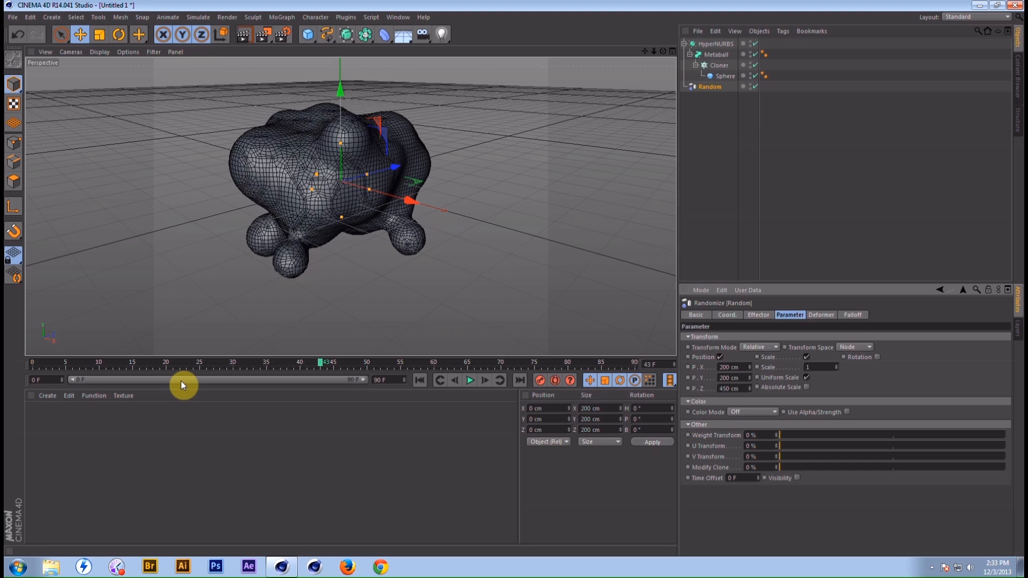
click(48, 396)
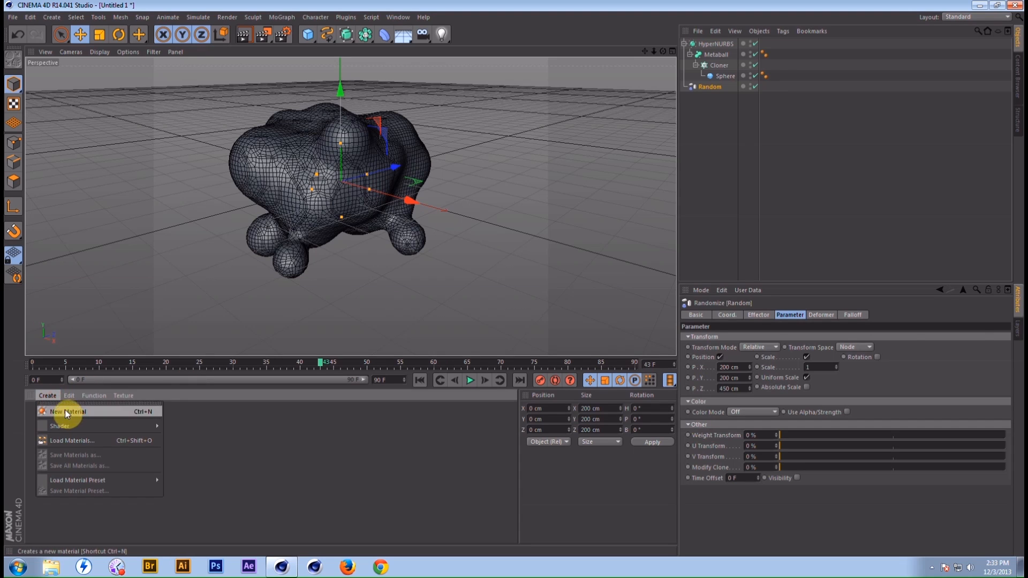
click(66, 410)
double_click(143, 426)
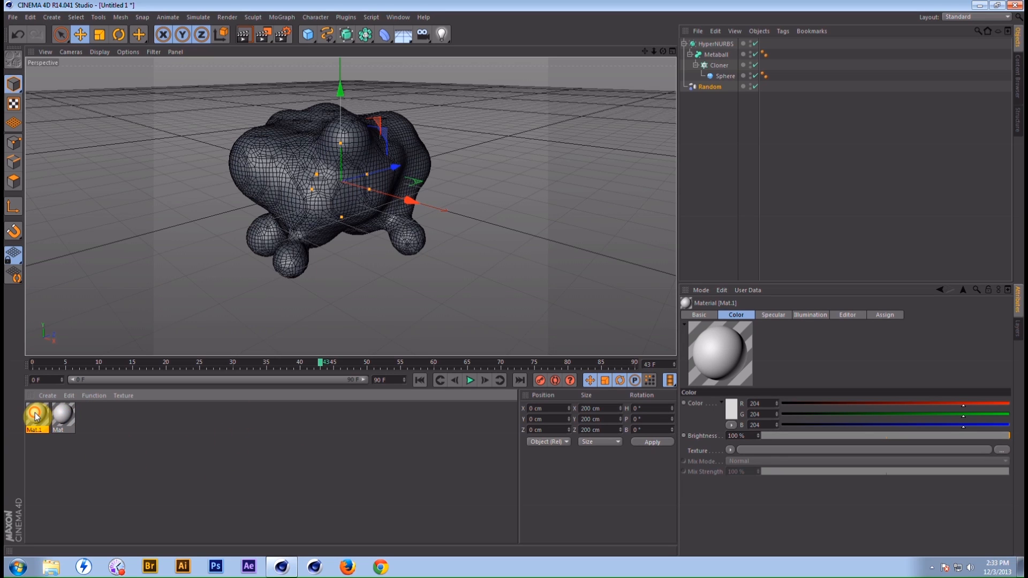
key(Delete)
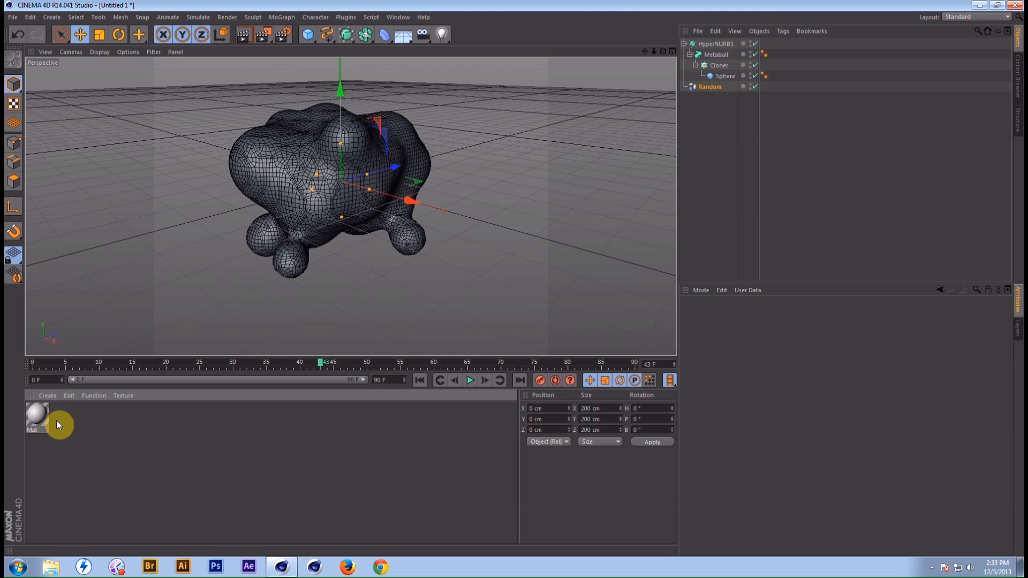
Step: Look through the new material's property pages and open the material in the Material Editor, placed beside the blob
click(43, 417)
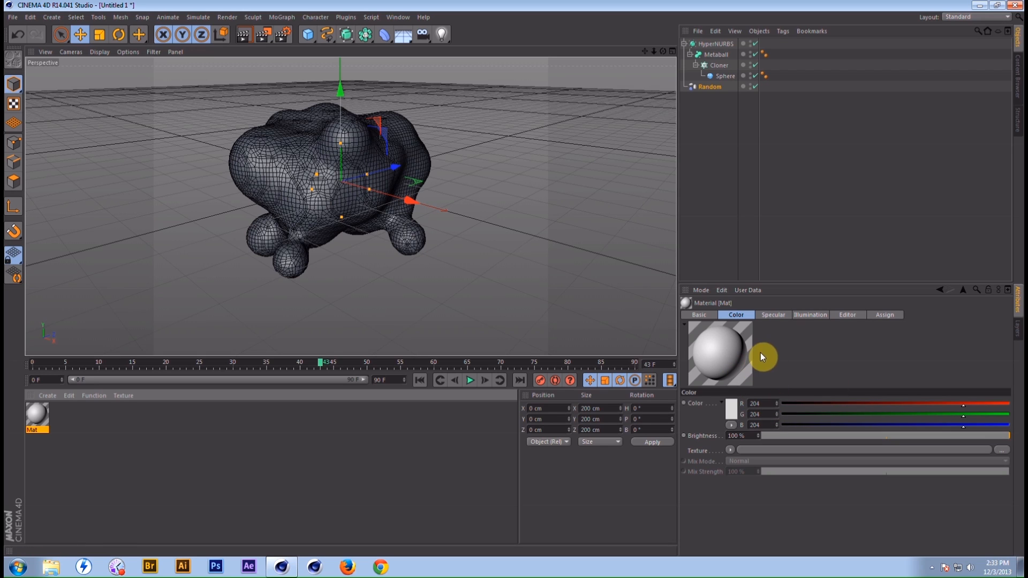
click(777, 316)
click(807, 315)
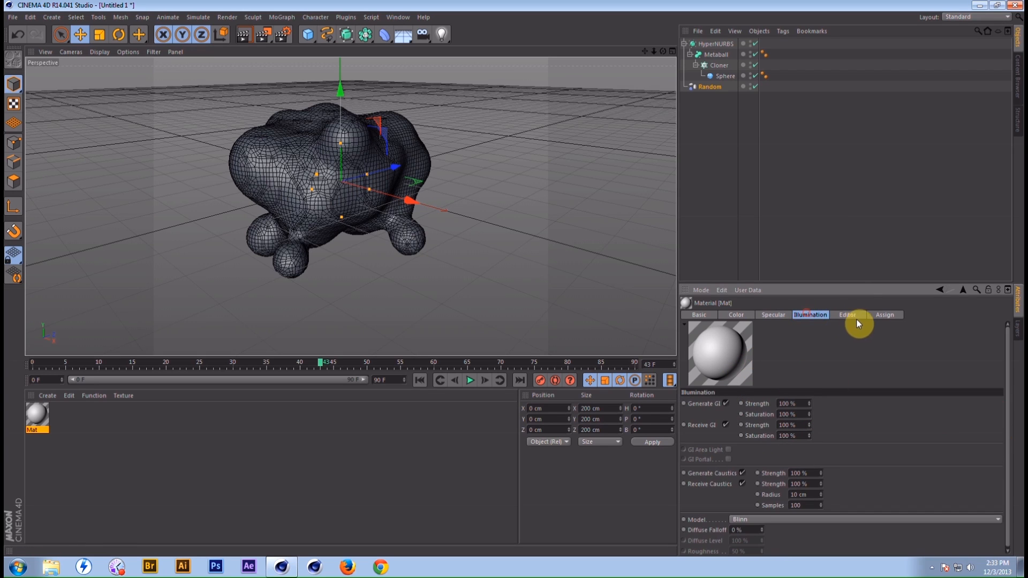
click(852, 315)
click(689, 316)
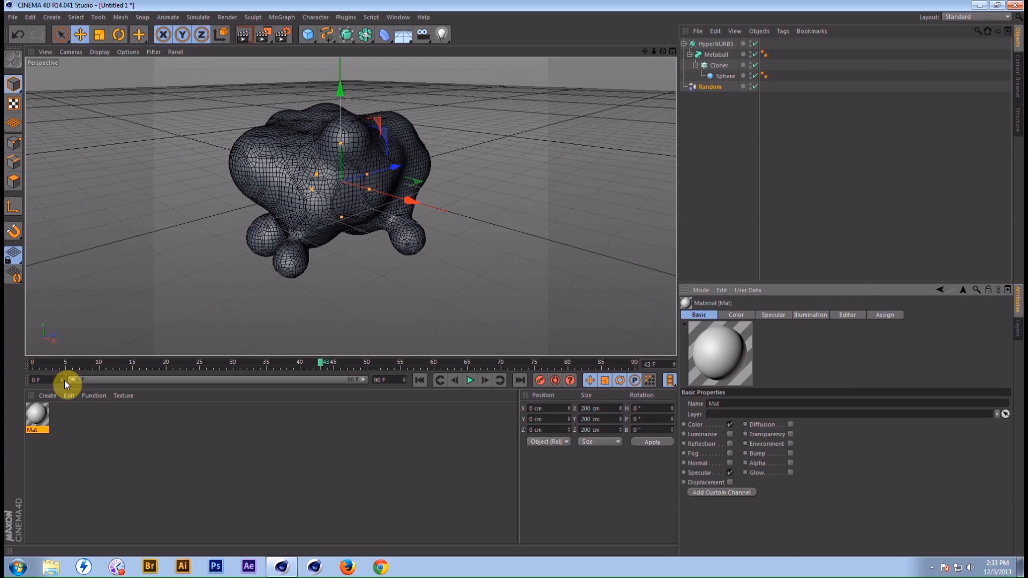
click(39, 413)
double_click(39, 413)
drag(276, 87, 680, 142)
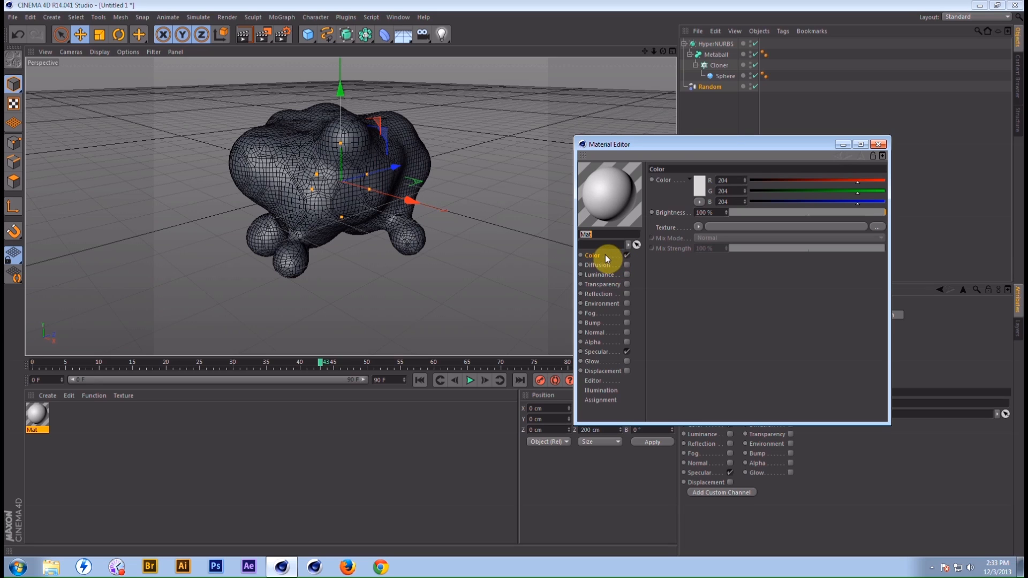
drag(667, 142, 658, 101)
Step: Load a Noise shader as the texture of the material's Color channel and open the shader's properties
click(689, 186)
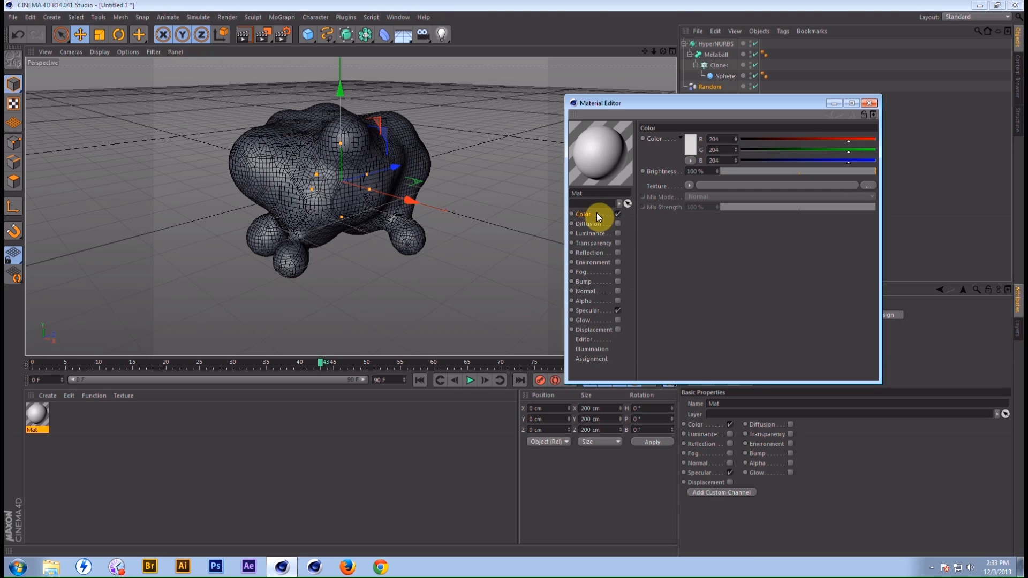
click(686, 186)
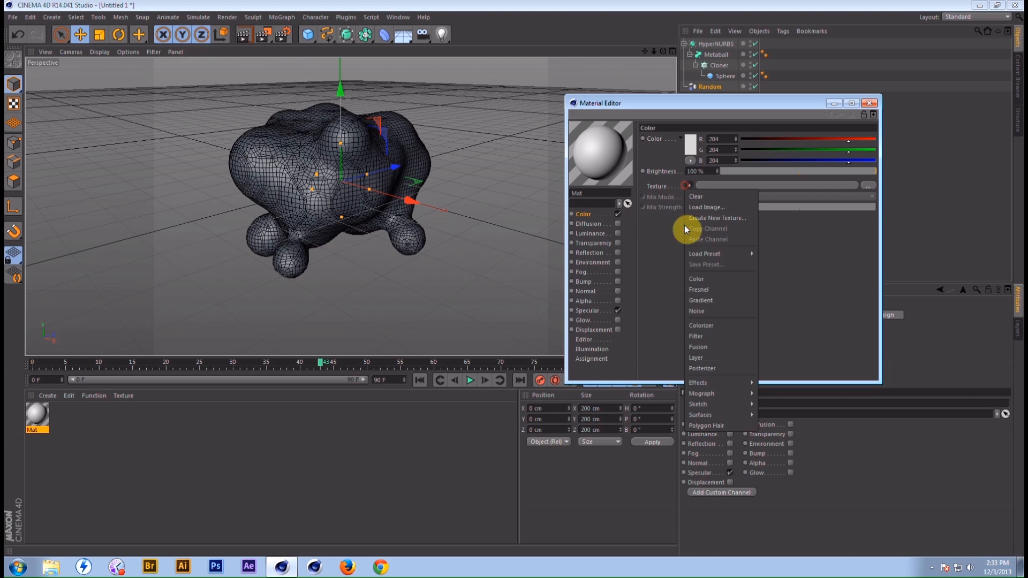
click(697, 301)
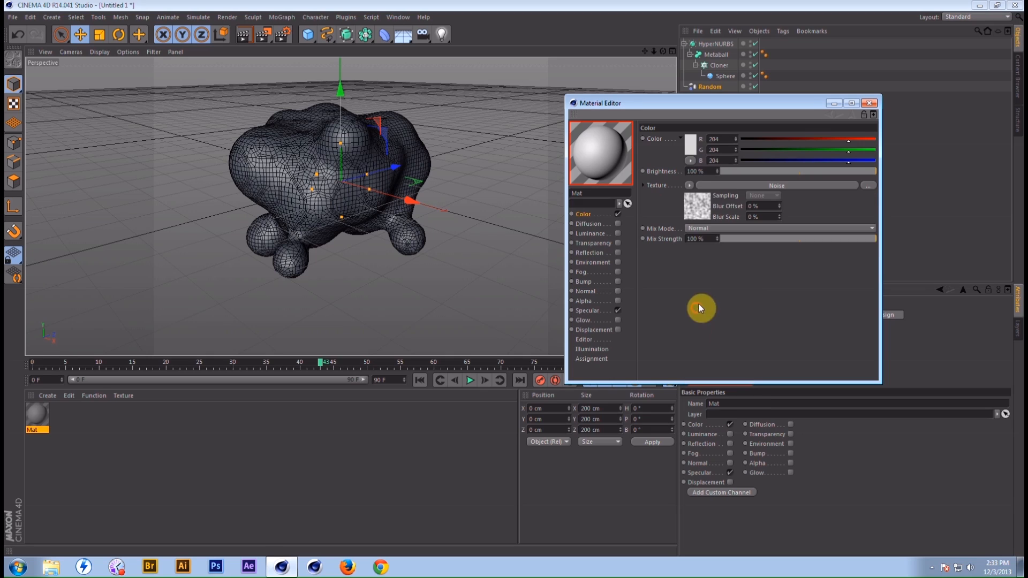
click(717, 187)
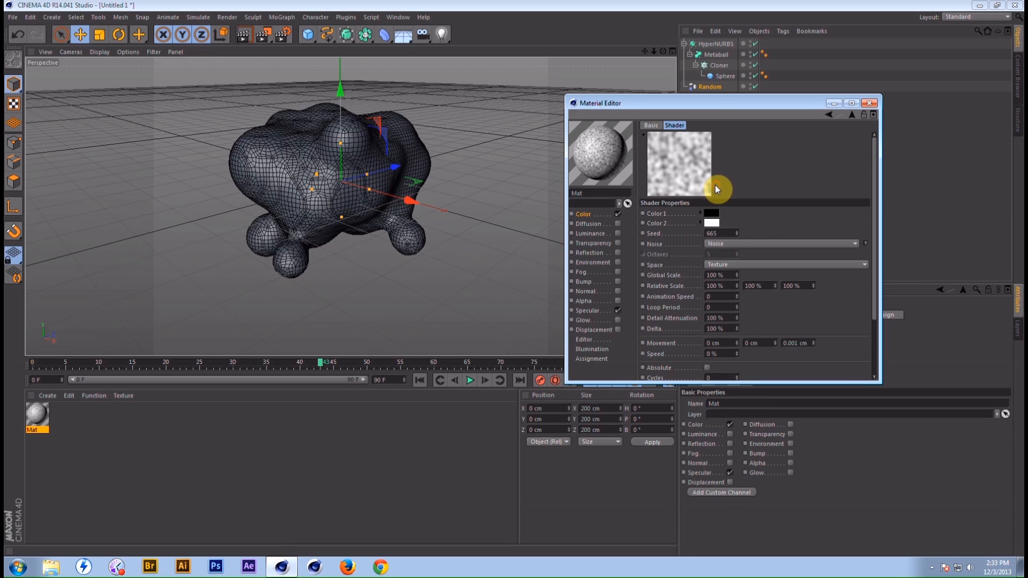
Step: Set the Color channel's noise type to Ober and its Global Scale to 700%
click(857, 246)
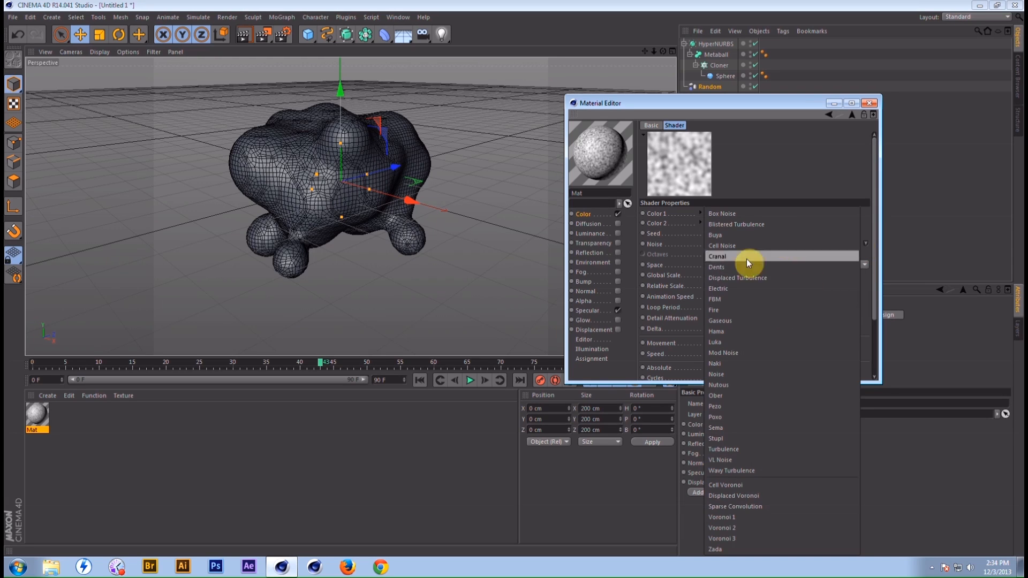
click(736, 401)
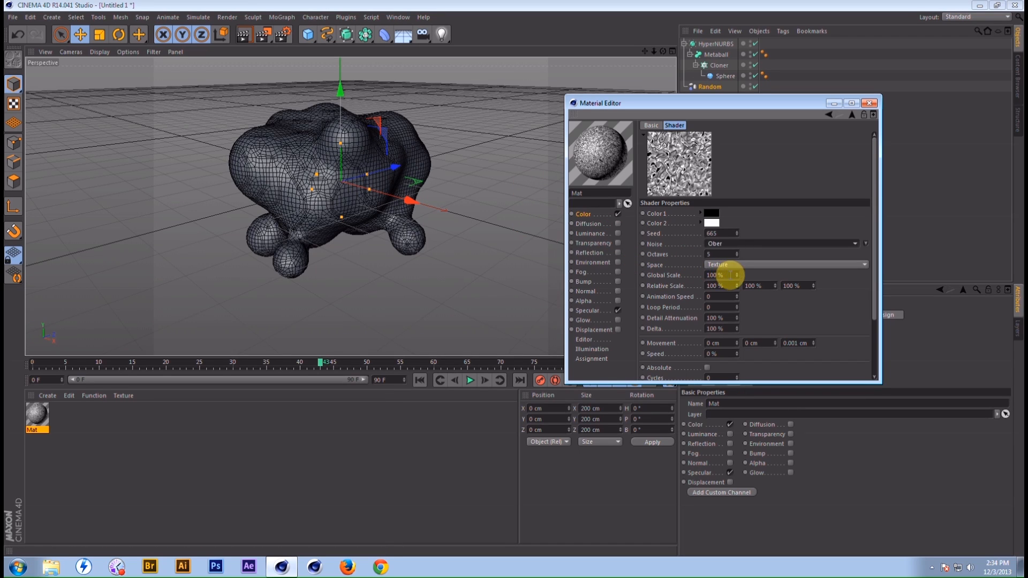
double_click(731, 275)
text(7)
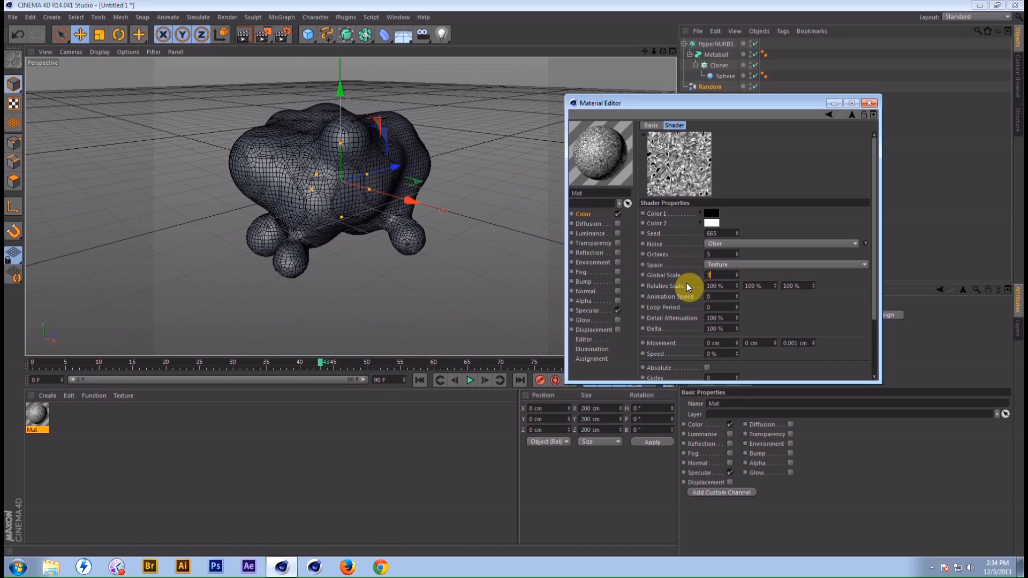
text(00)
key(Return)
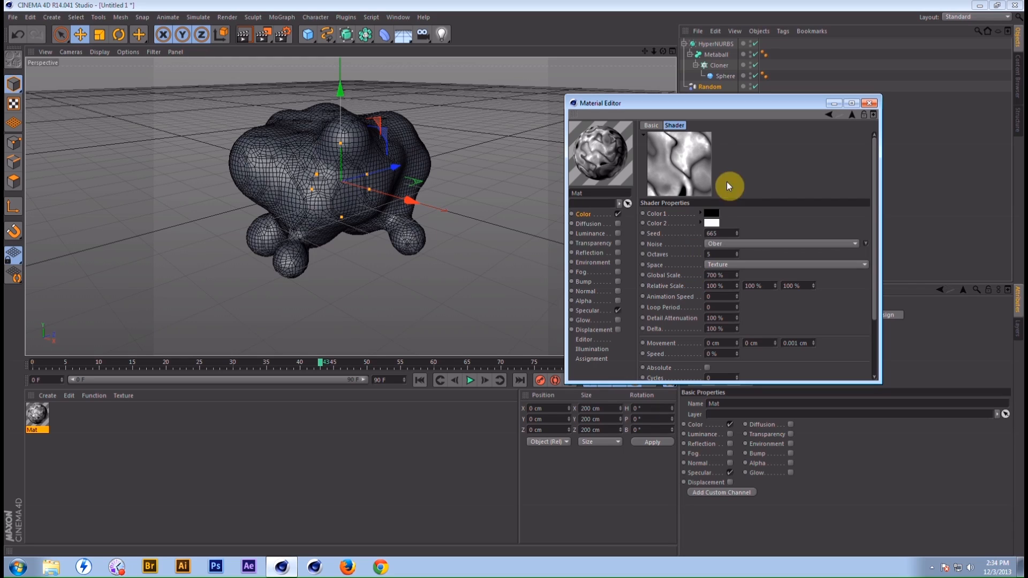
Step: Recolor the Ober noise with a very dark red for Color 1 and a brighter blood red for Color 2
click(714, 222)
drag(711, 208, 722, 221)
click(694, 264)
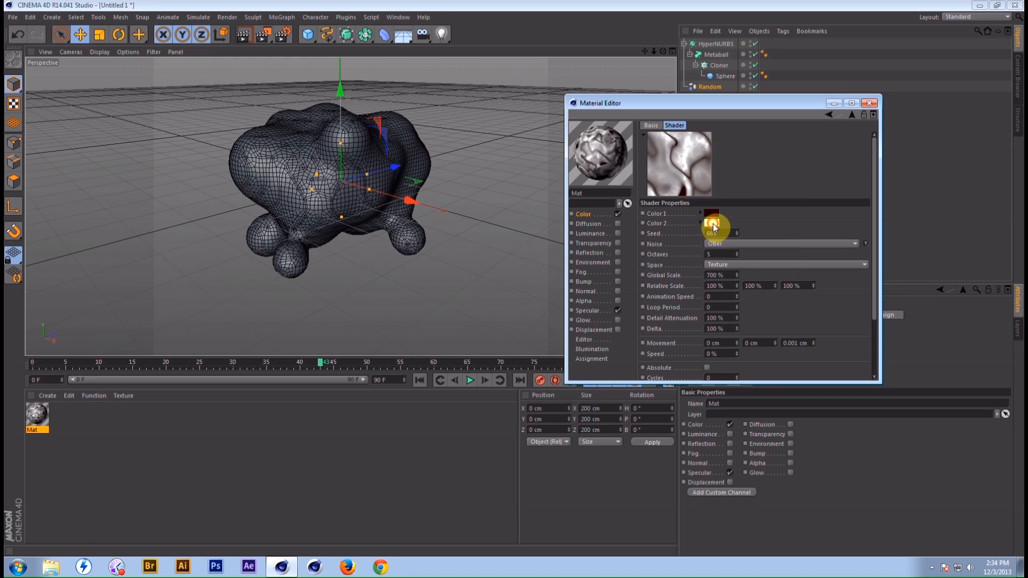
click(714, 230)
click(719, 214)
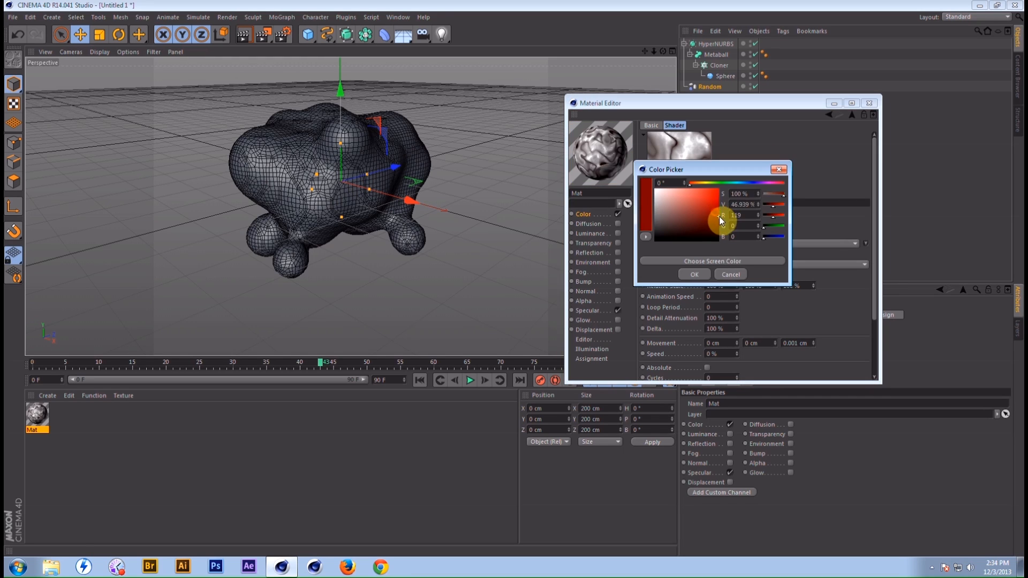
click(705, 274)
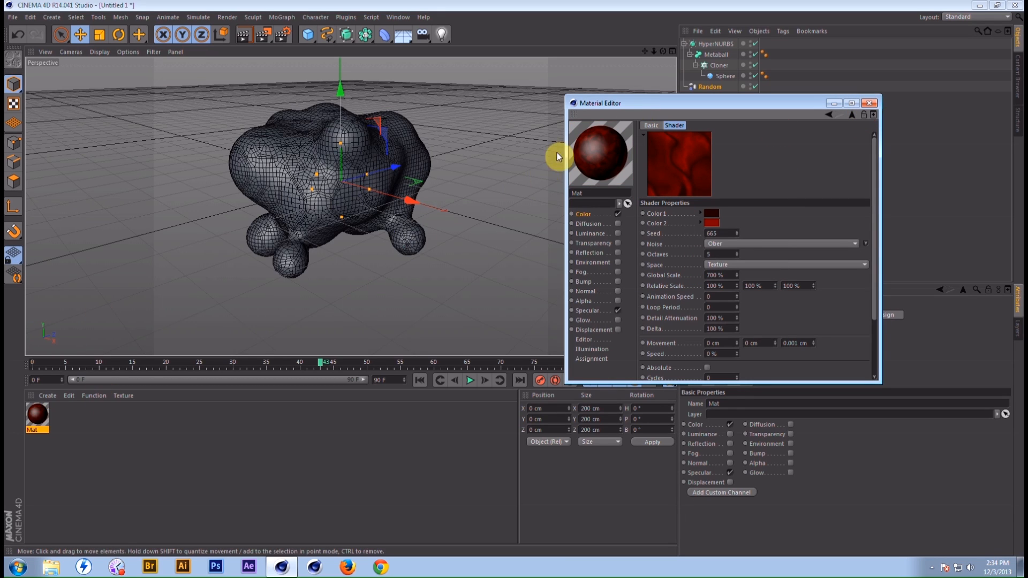
Step: Apply the red noise material to the HyperNURBS object, repositioning the Material Editor
drag(648, 104, 701, 192)
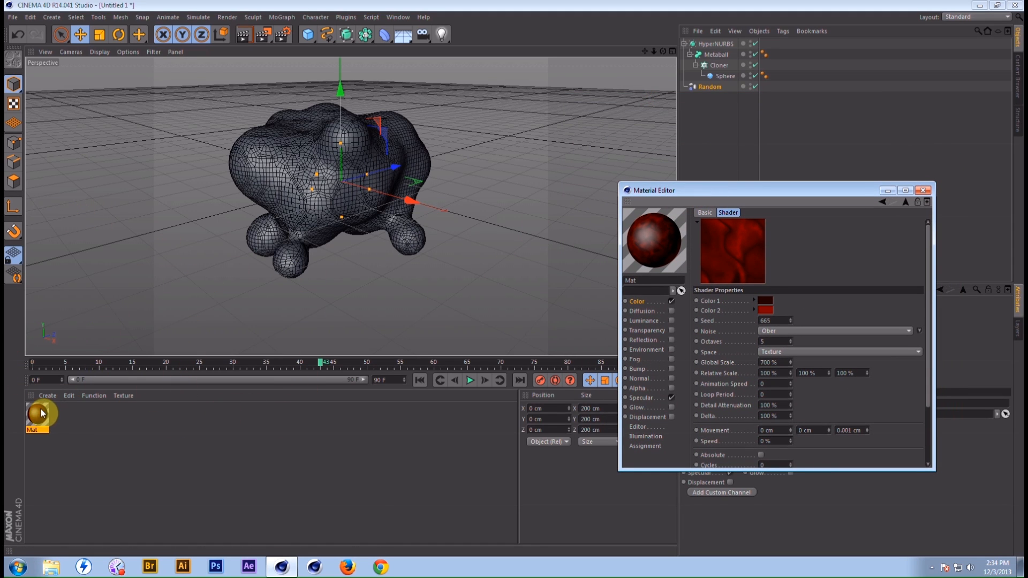
drag(40, 415, 726, 42)
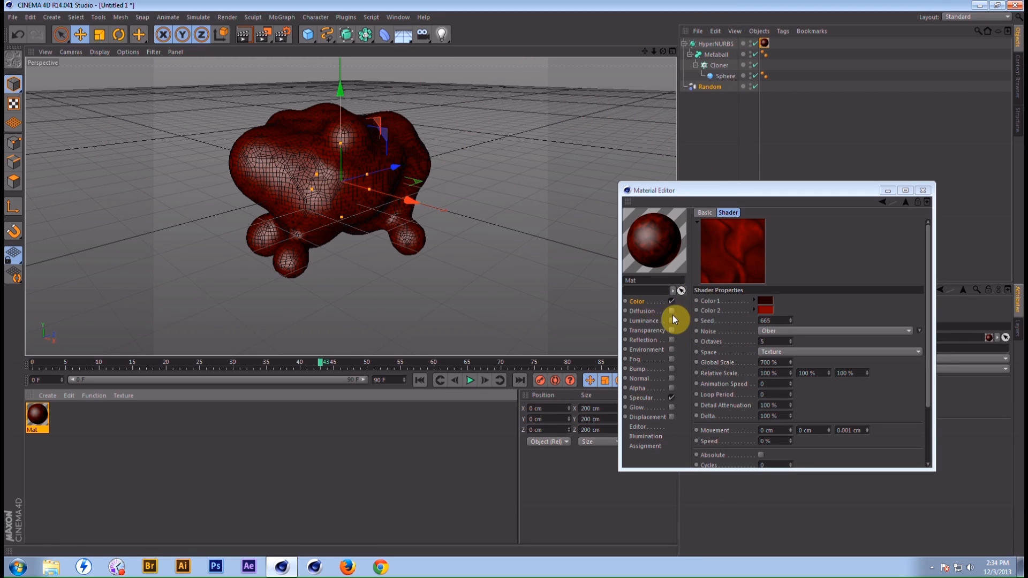
drag(700, 194, 703, 132)
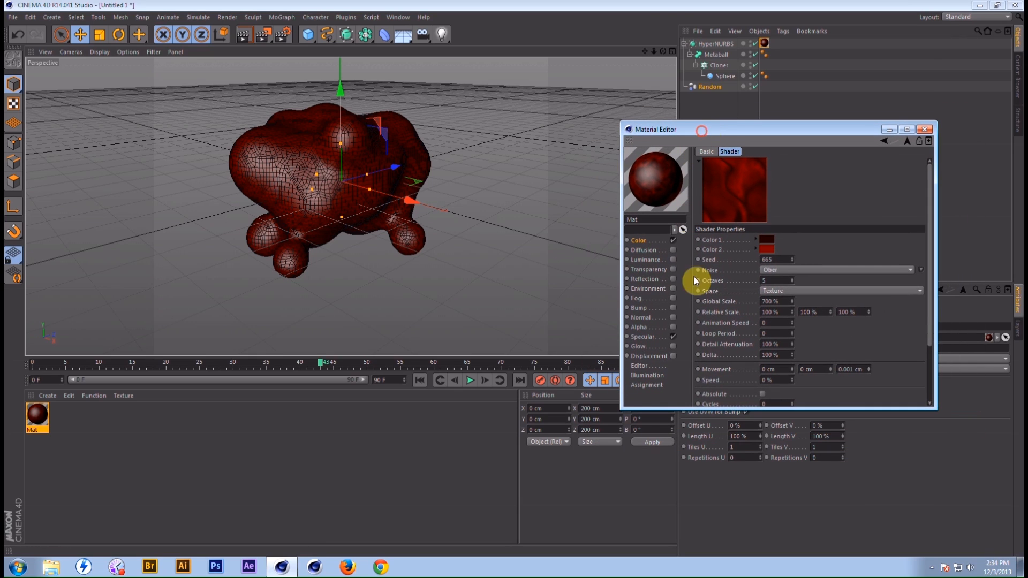
Step: Enable the material's Reflection channel and set its Brightness to 10%
click(674, 278)
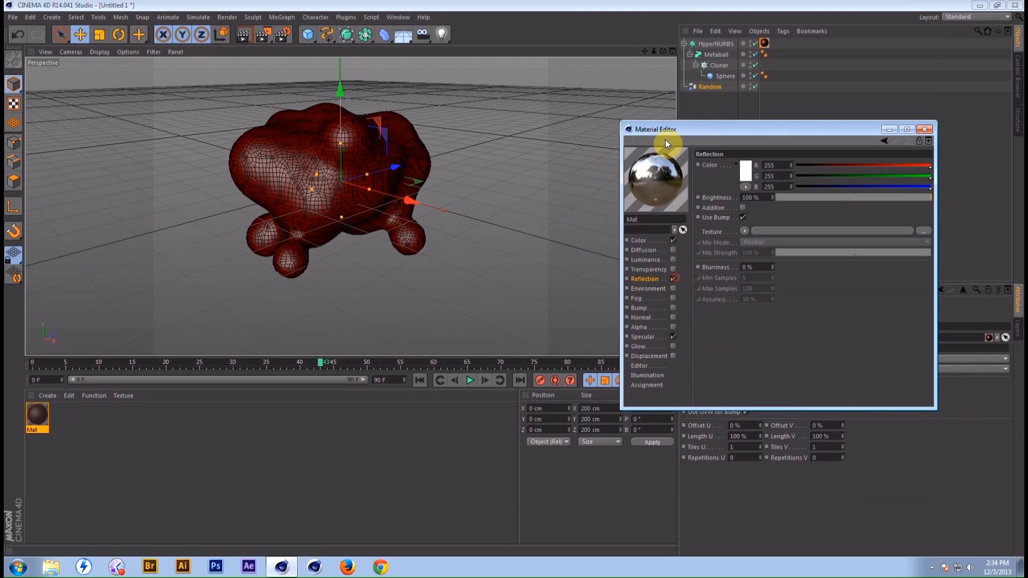
click(765, 197)
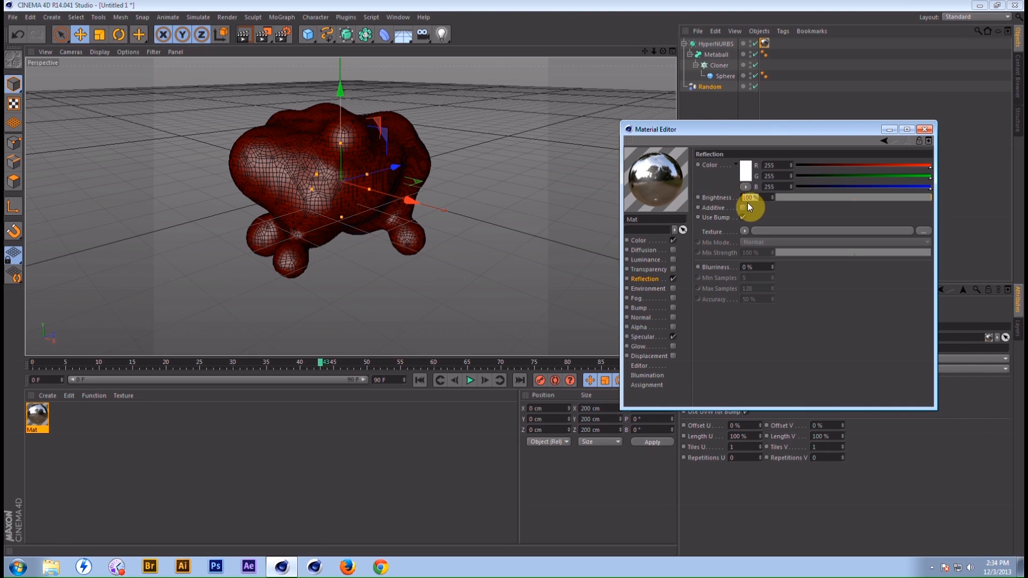
text(10)
key(Return)
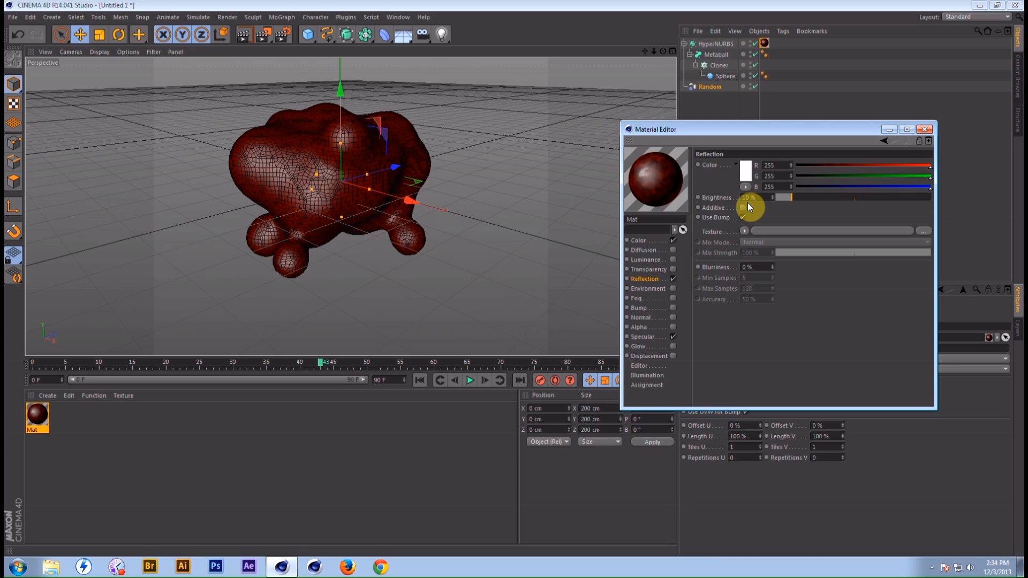
Step: Load a Fresnel shader as the Reflection texture and set its Mix Strength to 30%
click(748, 229)
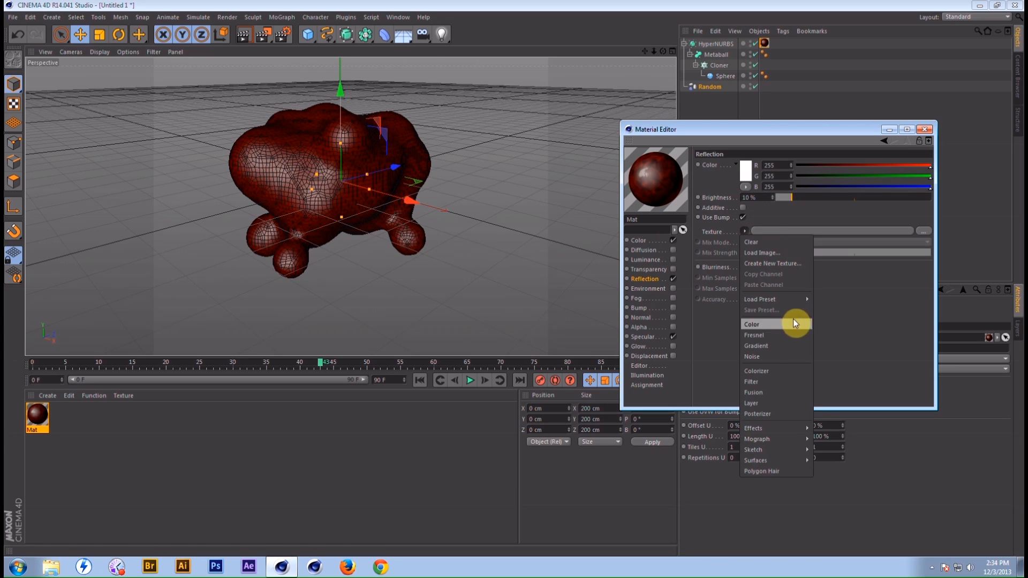
click(765, 336)
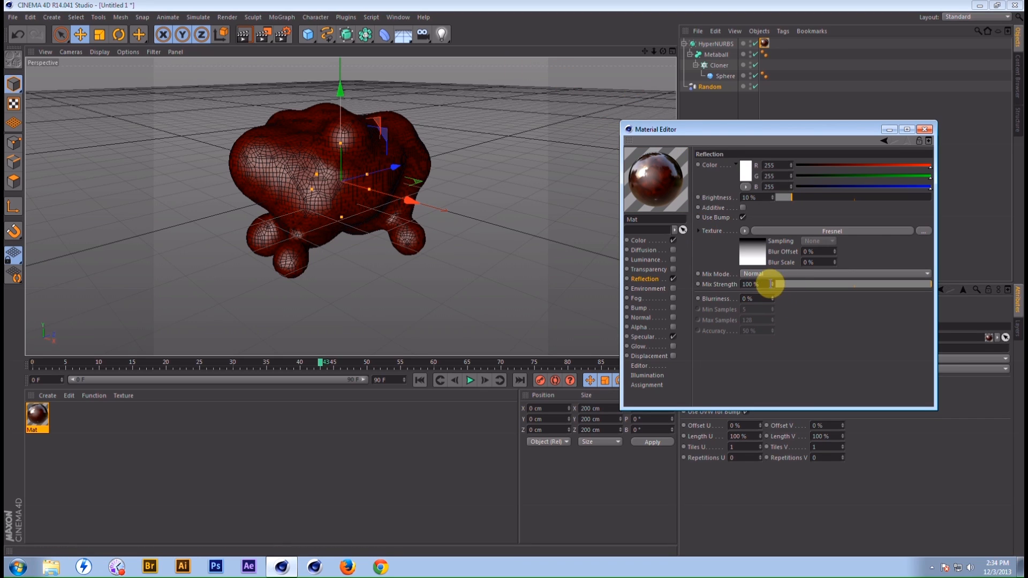
double_click(752, 284)
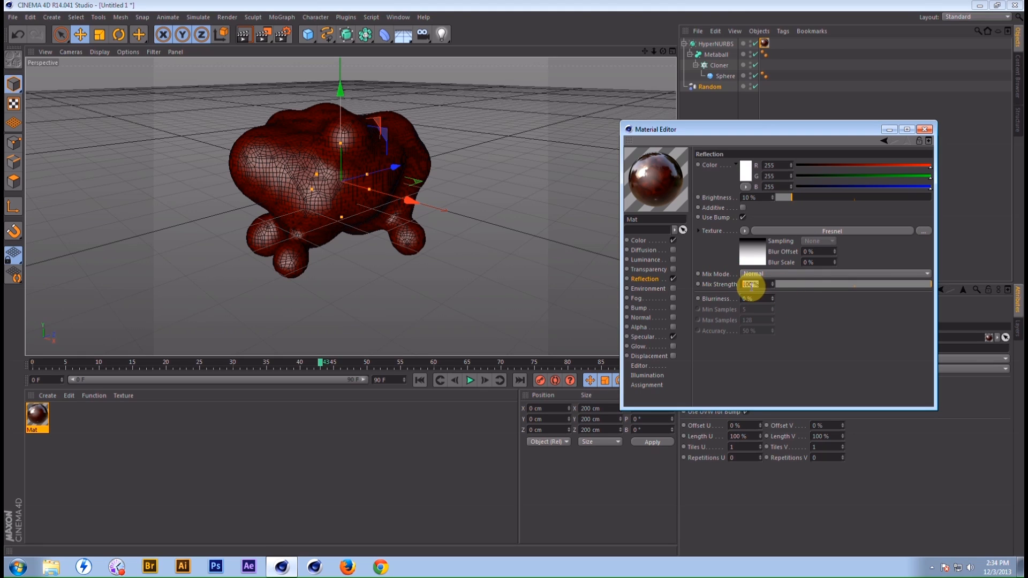
text(30)
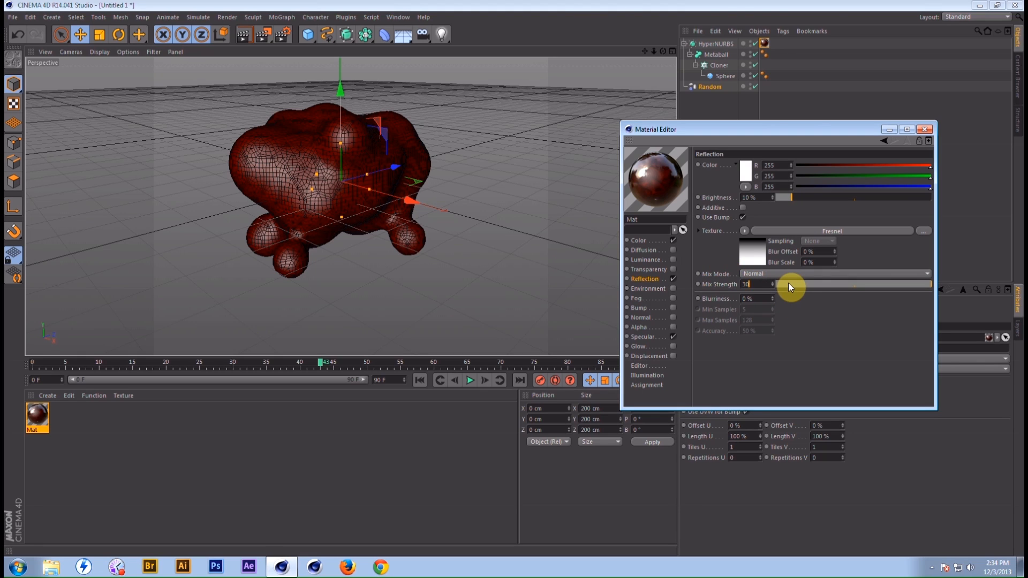
key(Return)
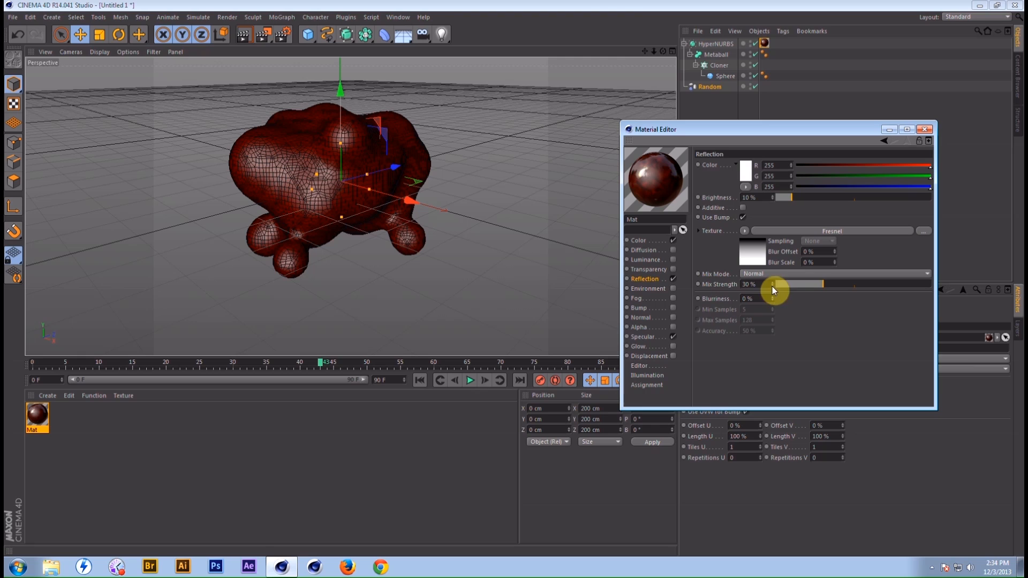
Step: Enable the Displacement channel, load a Noise shader as its texture and open the shader's properties
drag(714, 134, 704, 117)
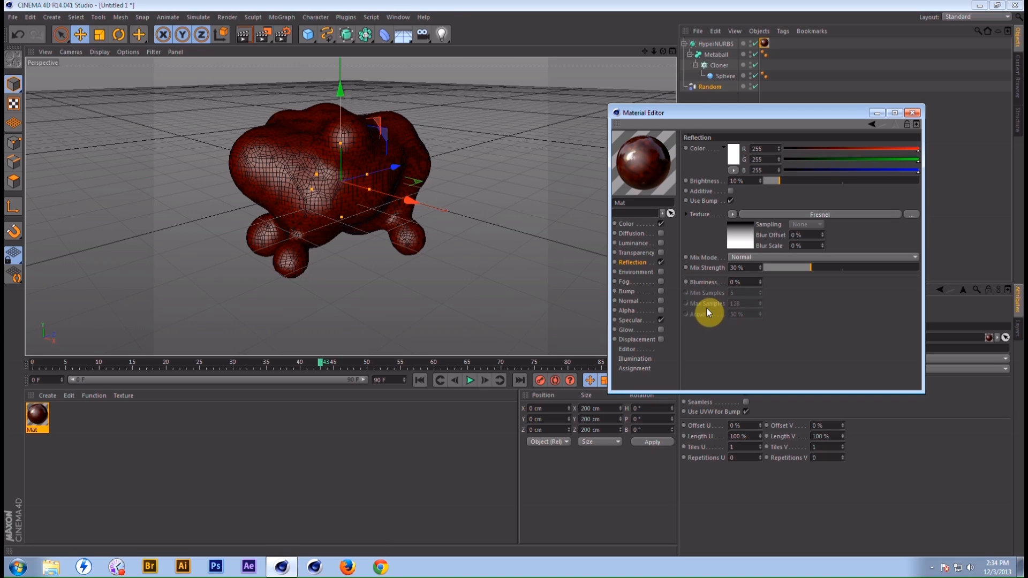
click(644, 339)
click(661, 339)
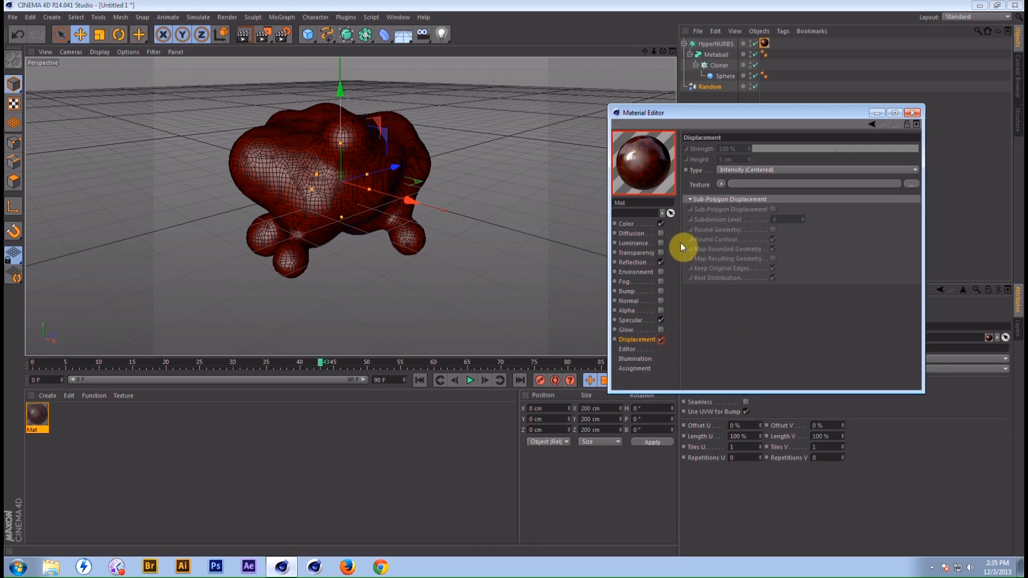
click(722, 184)
click(746, 307)
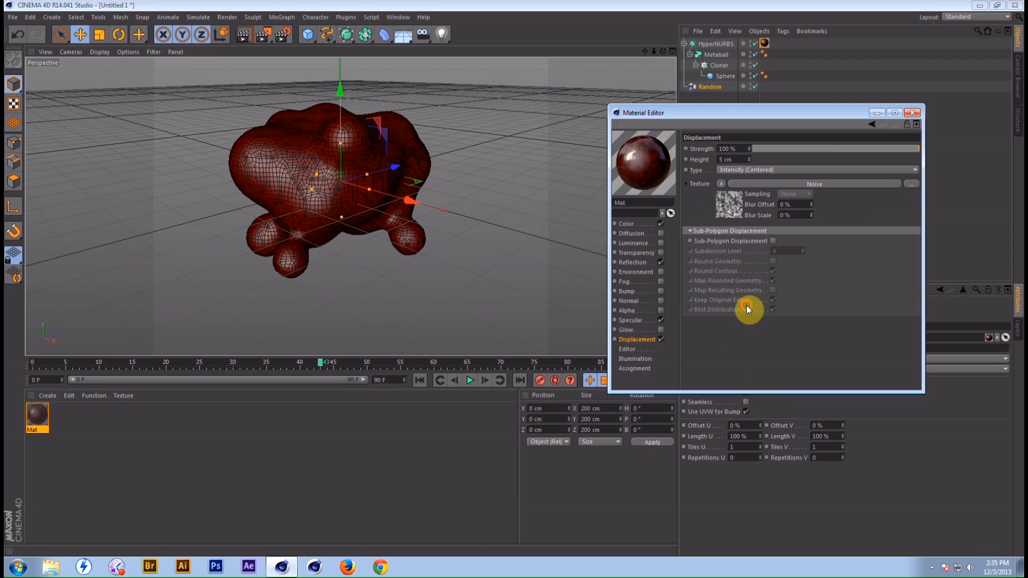
click(763, 186)
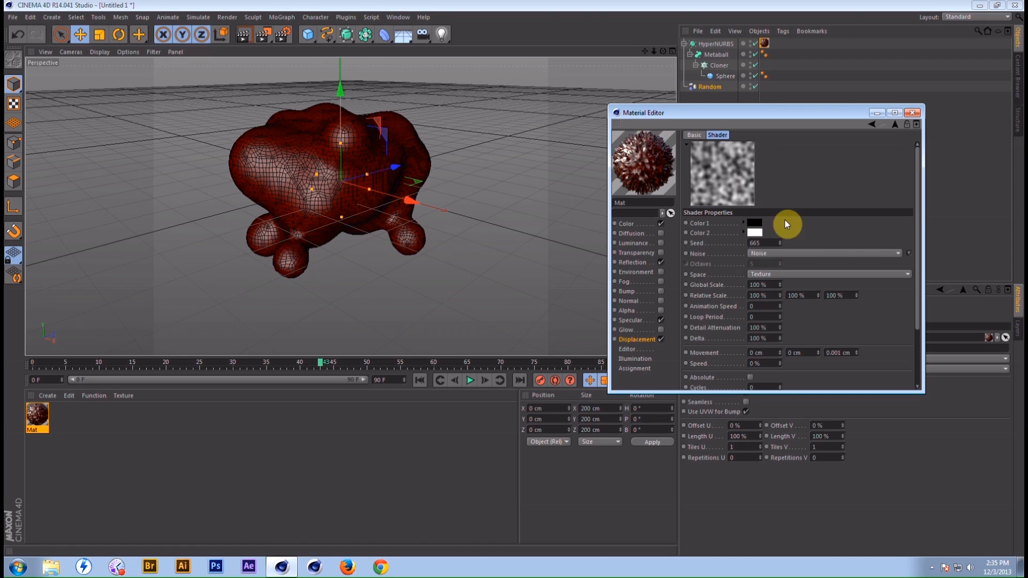
Step: Set the Displacement noise type to Luka and its Global Scale to 600%
click(901, 252)
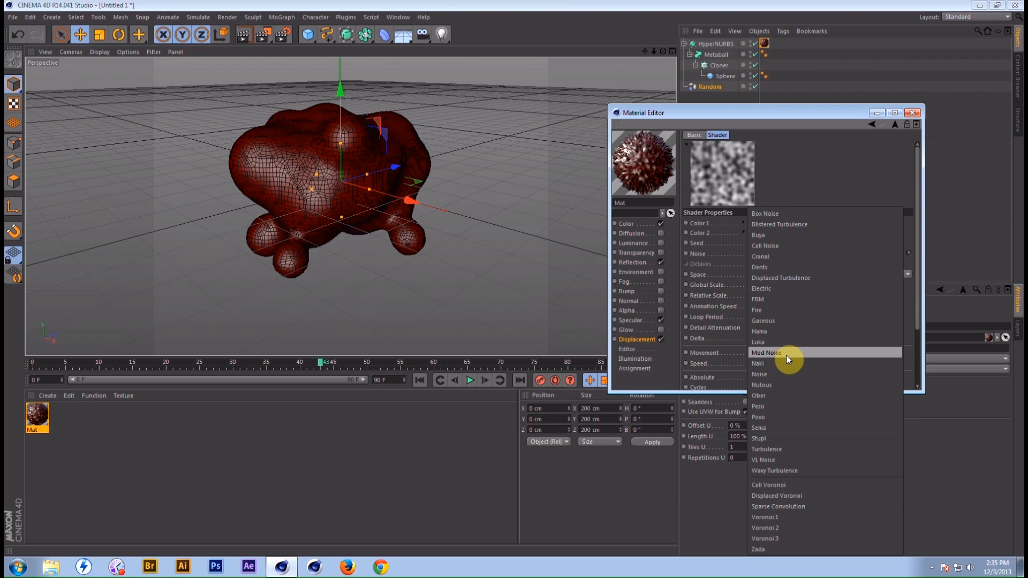
click(771, 342)
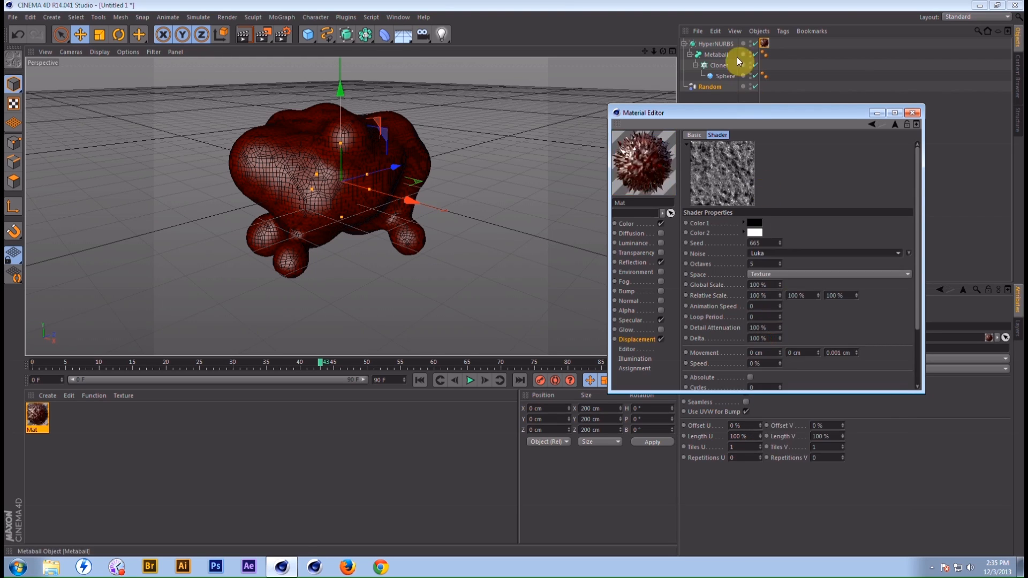
double_click(760, 285)
text(500)
key(Return)
double_click(771, 284)
text(600)
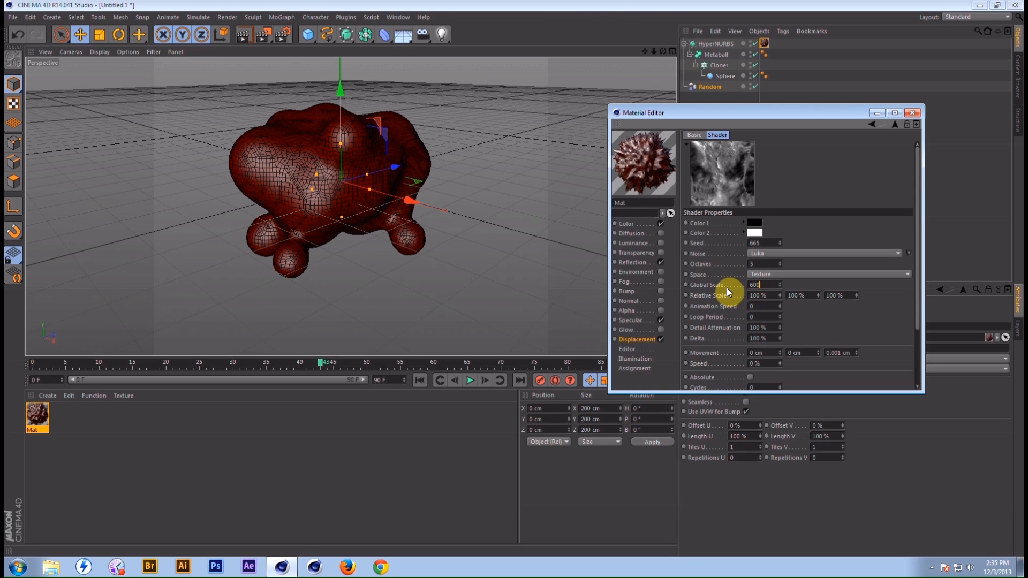
key(Return)
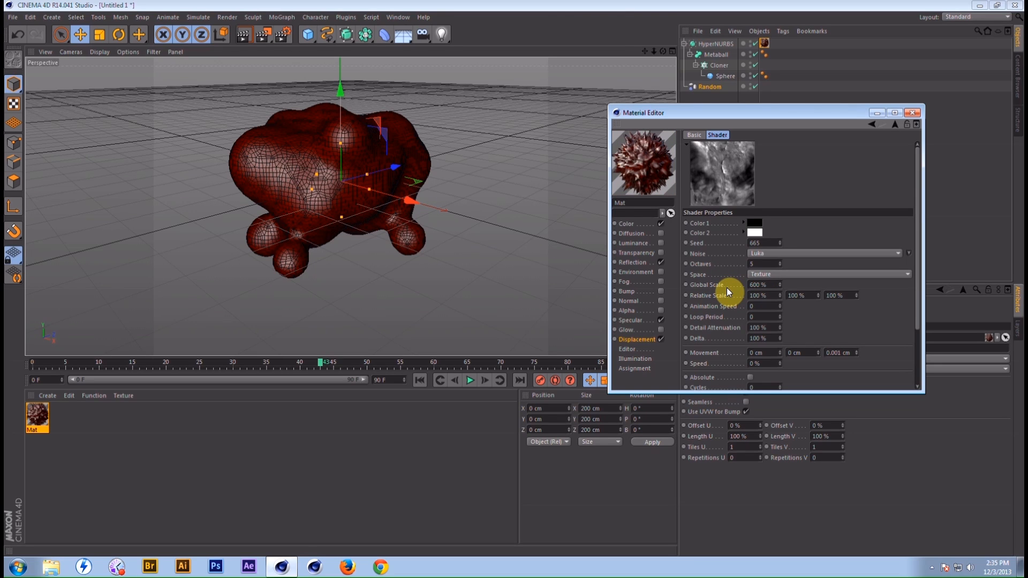
Step: Set the Displacement Strength to 30% and render the view to preview the blob
click(871, 127)
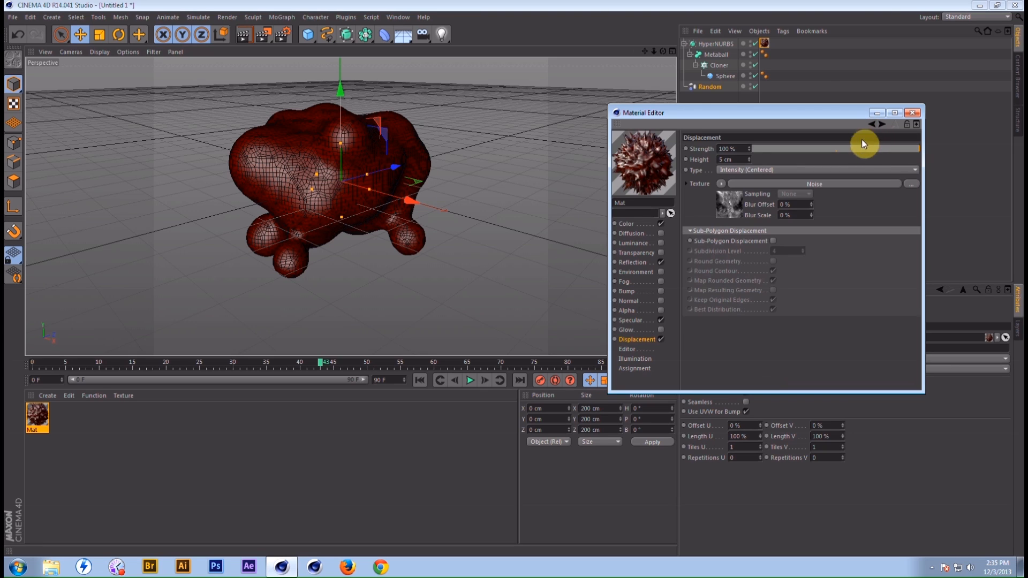
click(734, 149)
text(30)
key(Return)
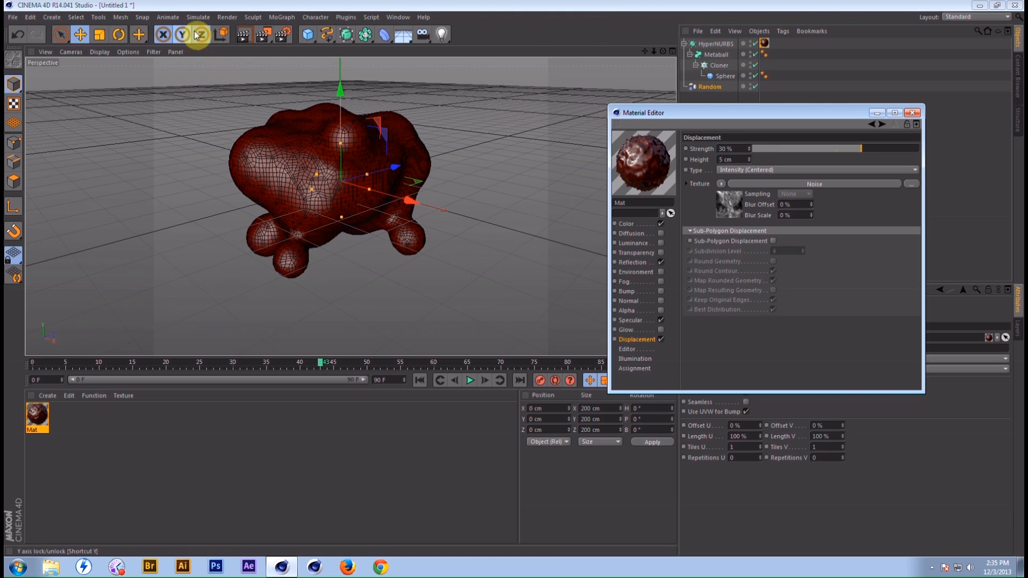
click(243, 34)
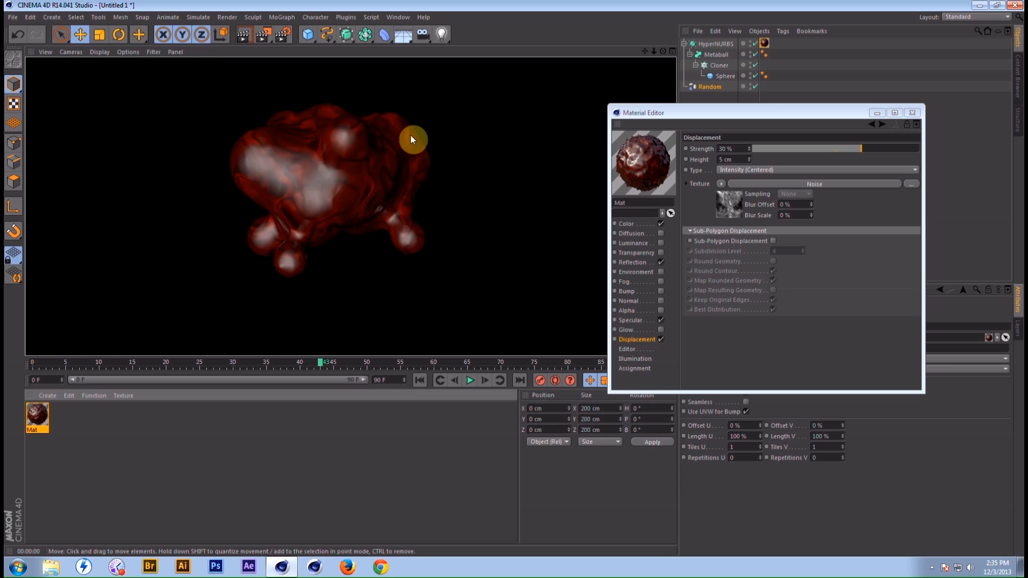
Step: Turn on Sub-Polygon Displacement for the material and render the view again
drag(712, 114, 746, 80)
click(674, 307)
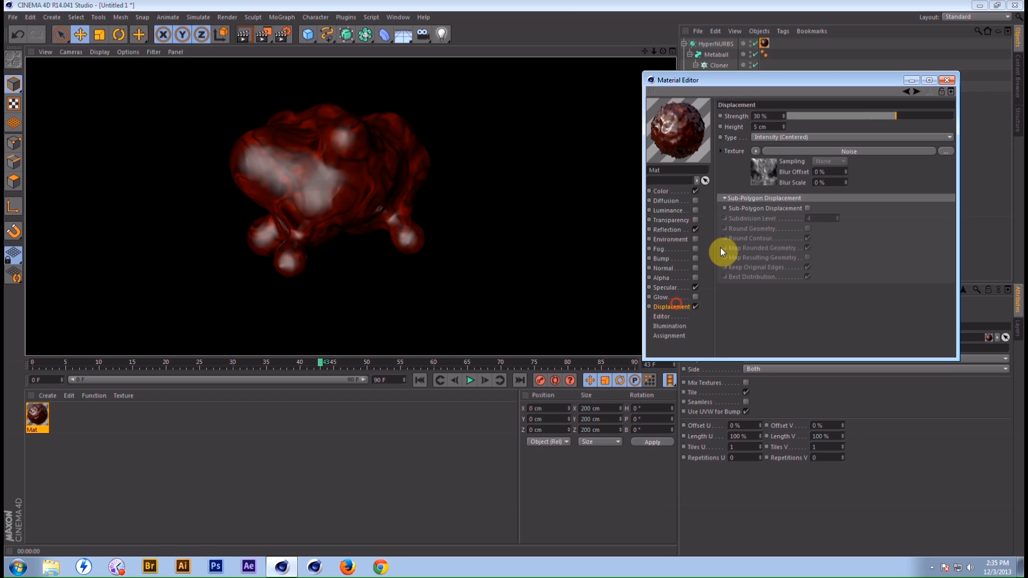
click(807, 208)
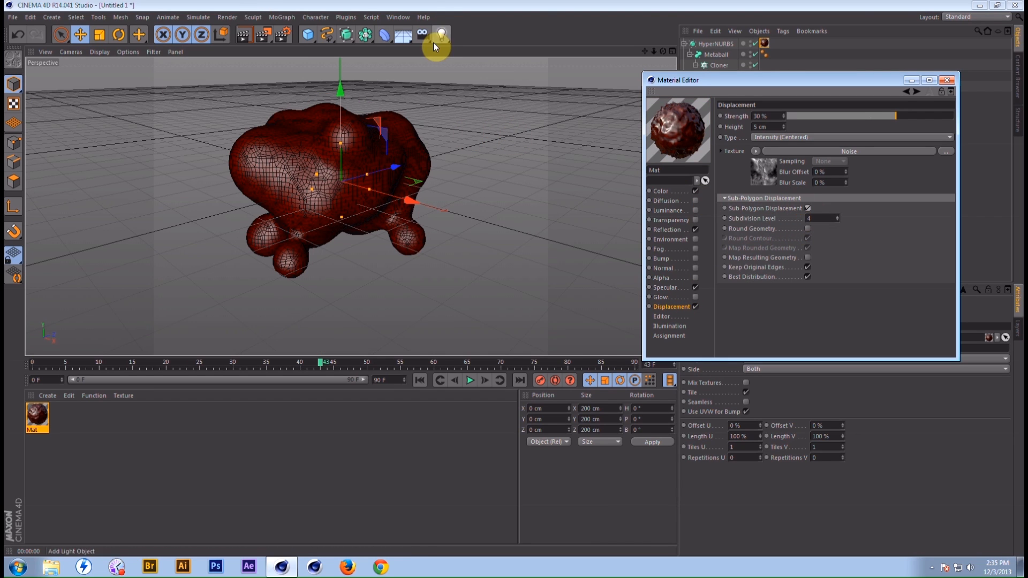
click(244, 34)
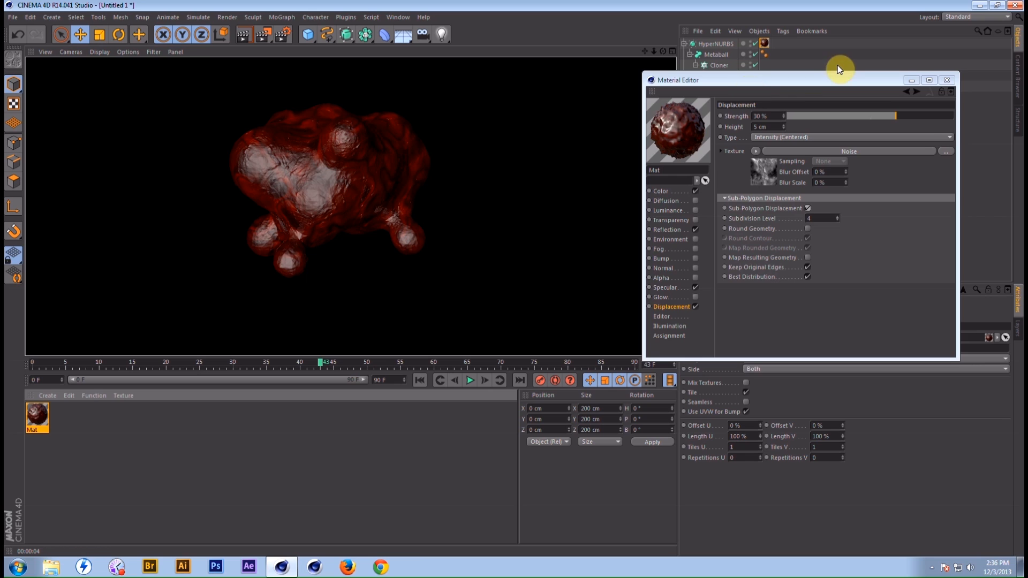
Step: Rename the material as Blood
drag(829, 80, 841, 97)
click(696, 191)
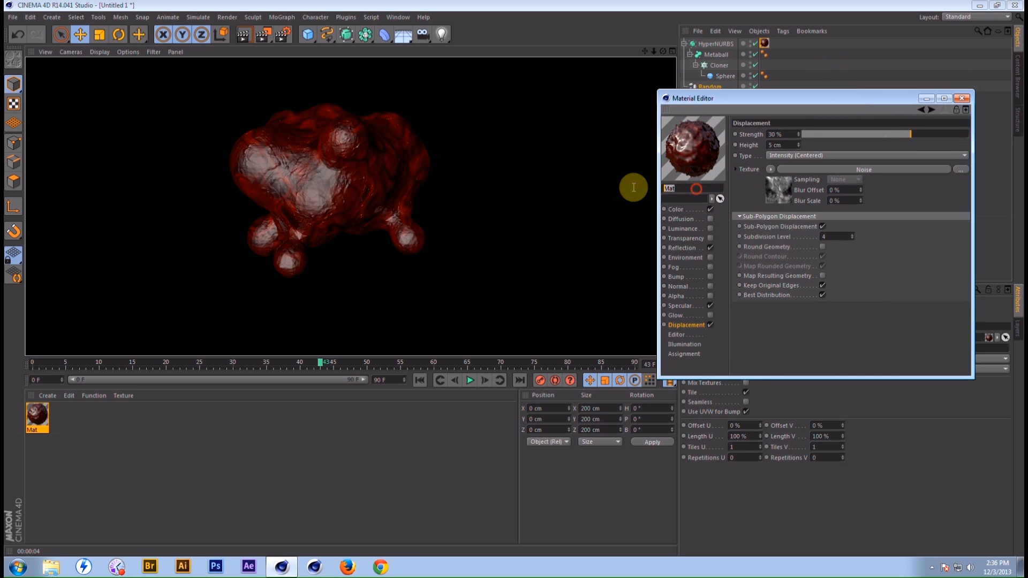
text(B)
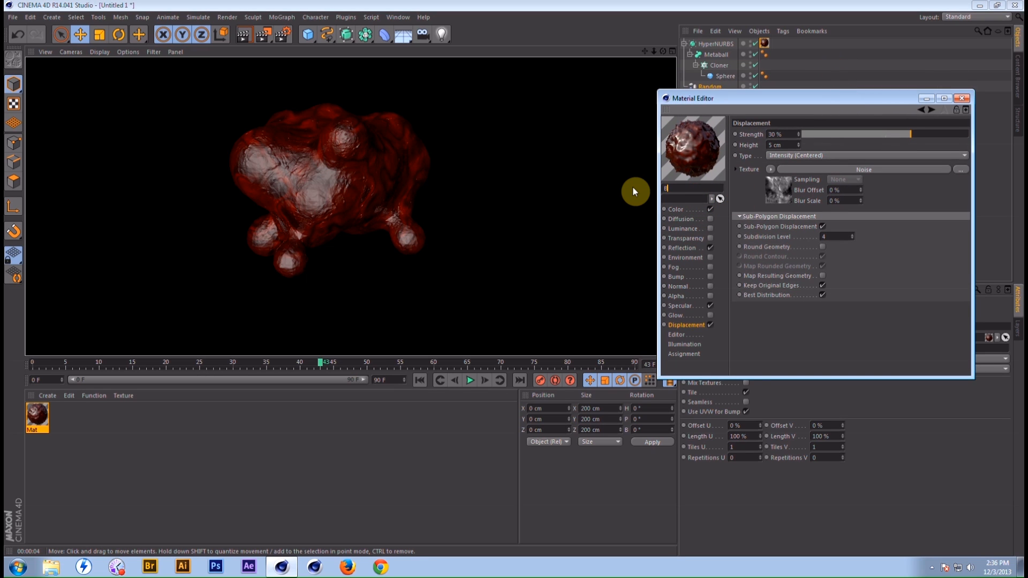
text(lood)
key(Return)
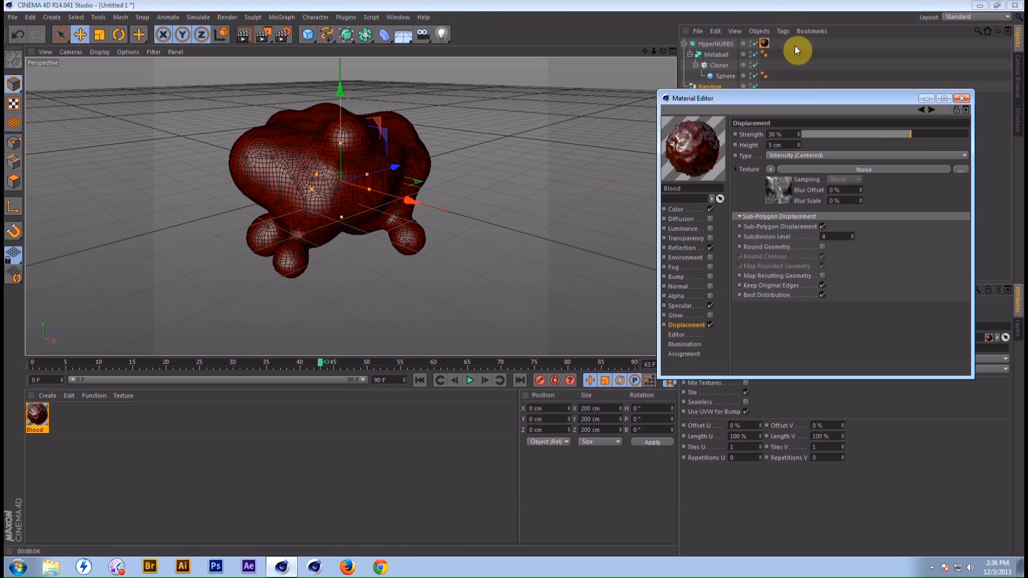
Step: Turn off Default Light in the render options and render the view to preview the scene without it
drag(797, 96, 691, 80)
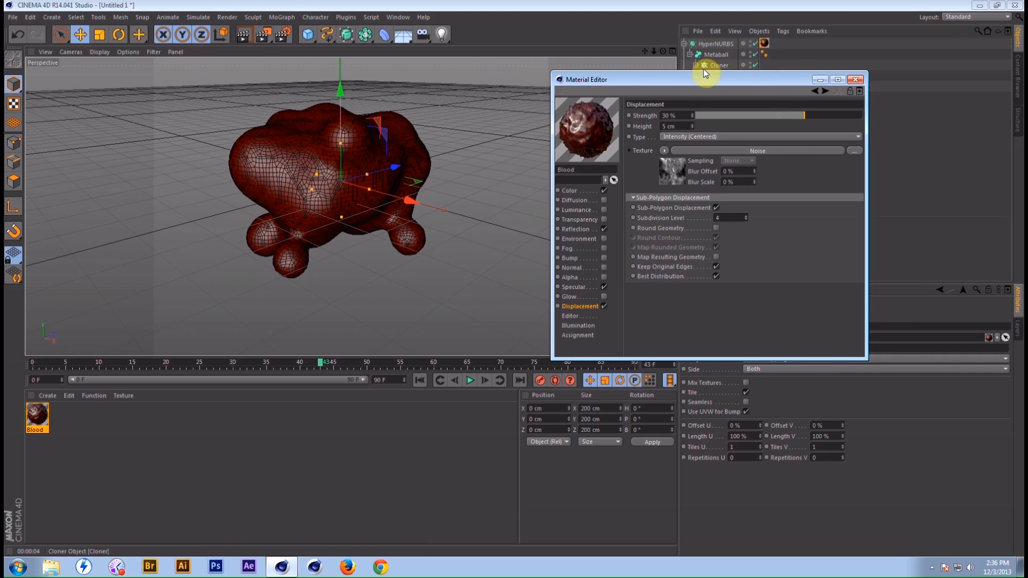
drag(733, 85, 692, 73)
click(813, 68)
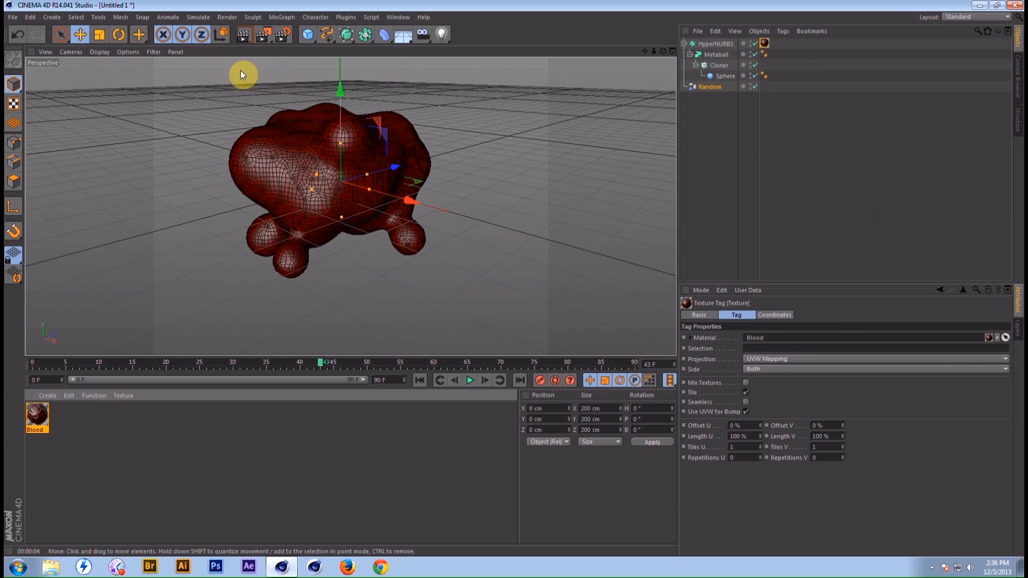
click(285, 33)
drag(354, 7, 871, 104)
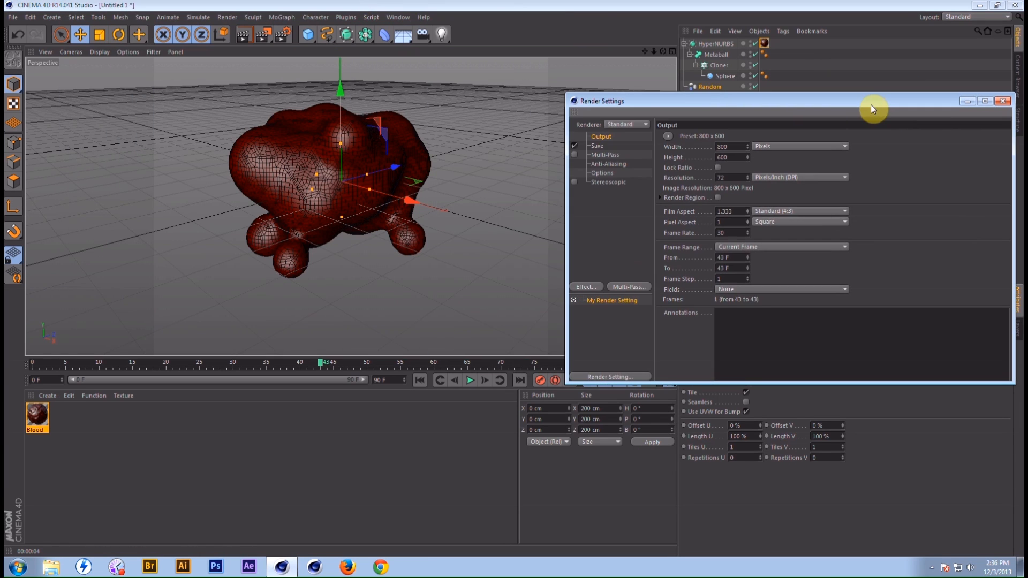
click(600, 173)
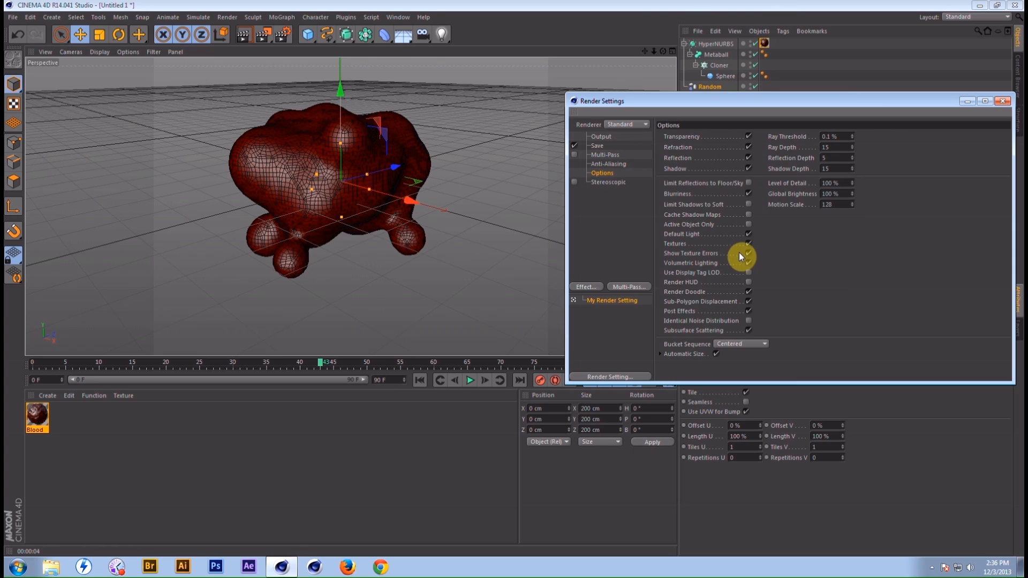
click(749, 234)
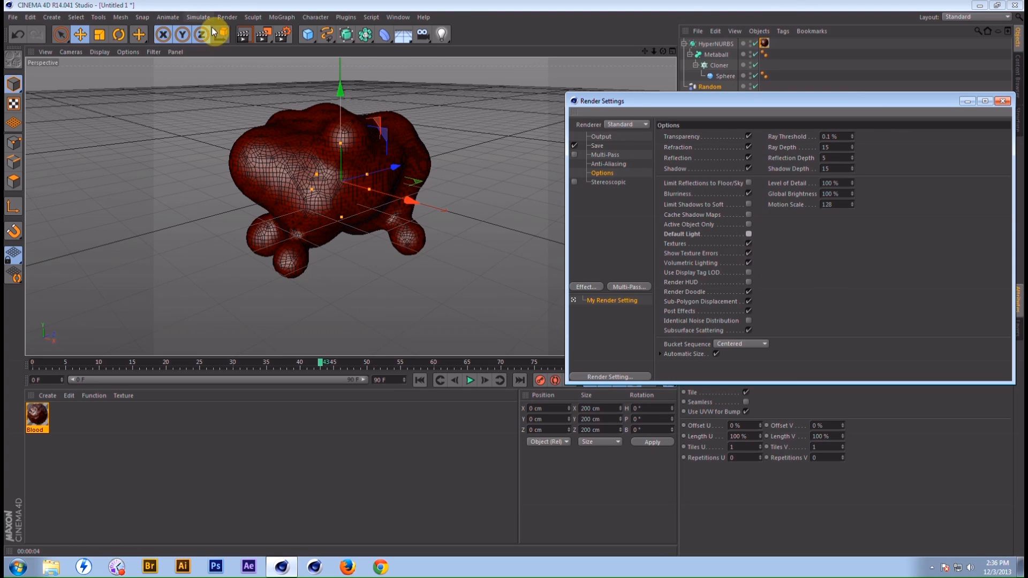
click(244, 35)
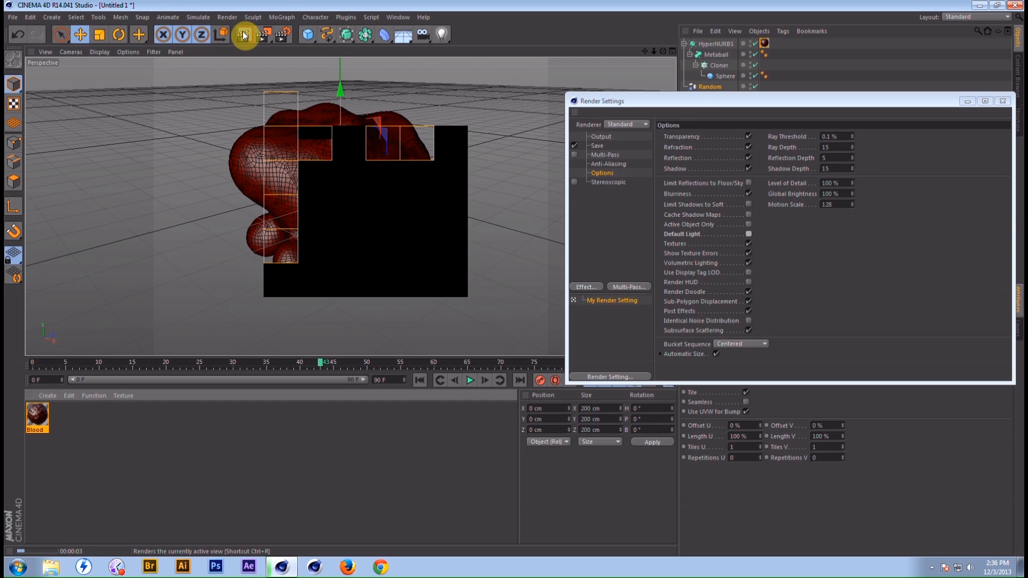
drag(851, 97, 798, 74)
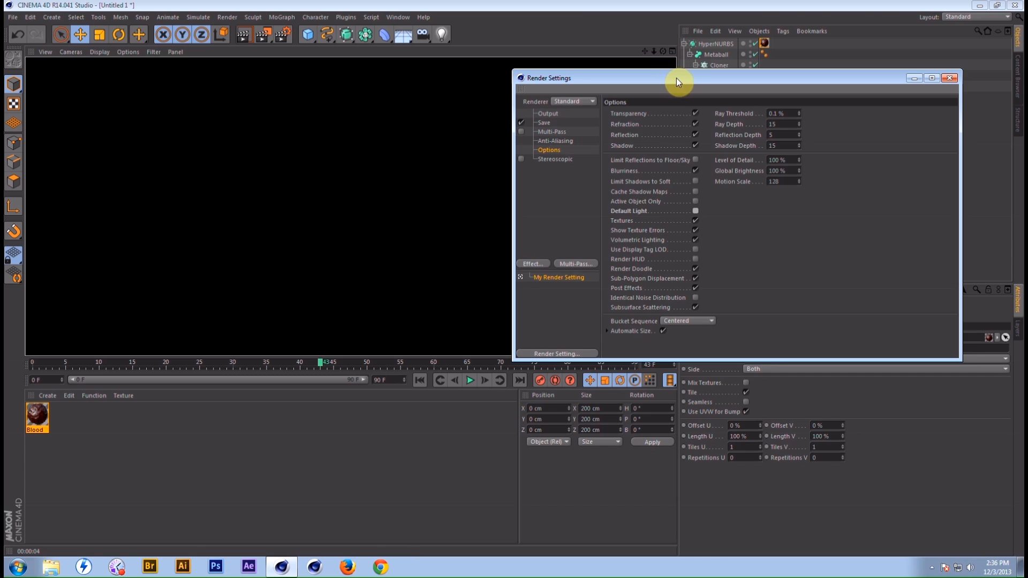
drag(676, 79, 706, 99)
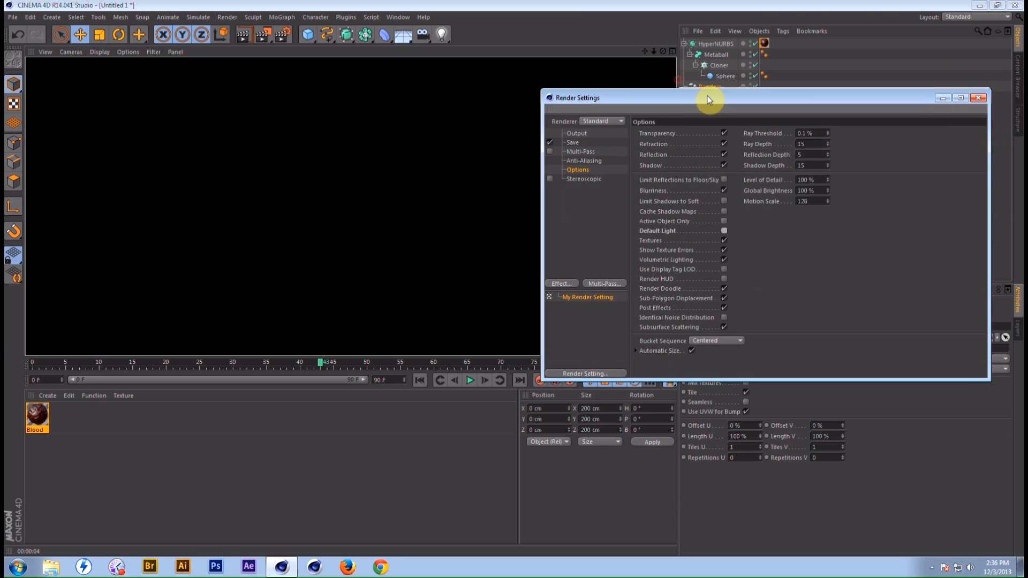
Step: Add the Global Illumination effect to the render settings and close them
click(570, 286)
click(628, 399)
drag(860, 91, 861, 104)
click(978, 112)
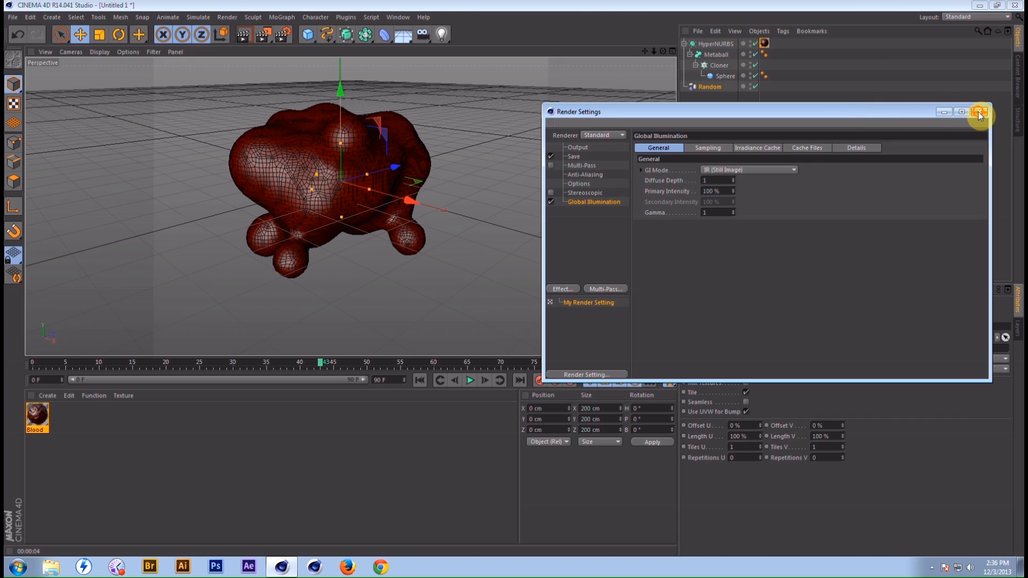
double_click(114, 425)
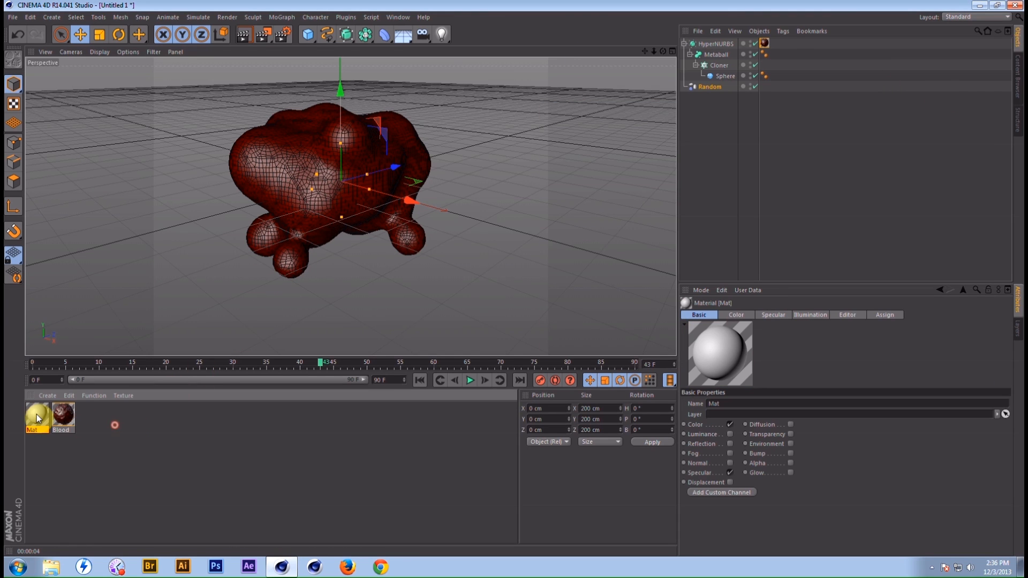
double_click(37, 414)
drag(300, 75, 296, 247)
click(460, 247)
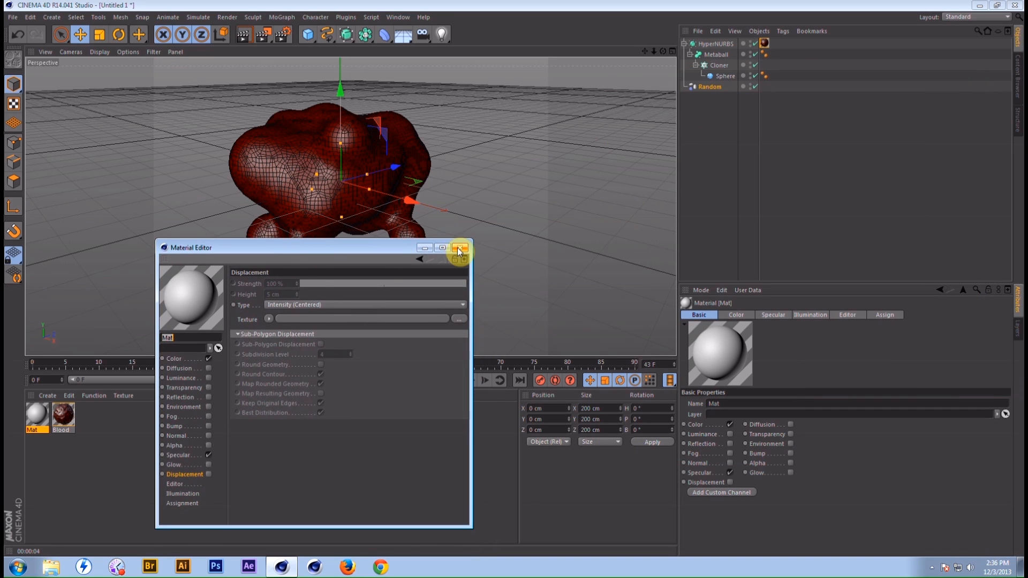
click(66, 458)
click(34, 414)
key(Delete)
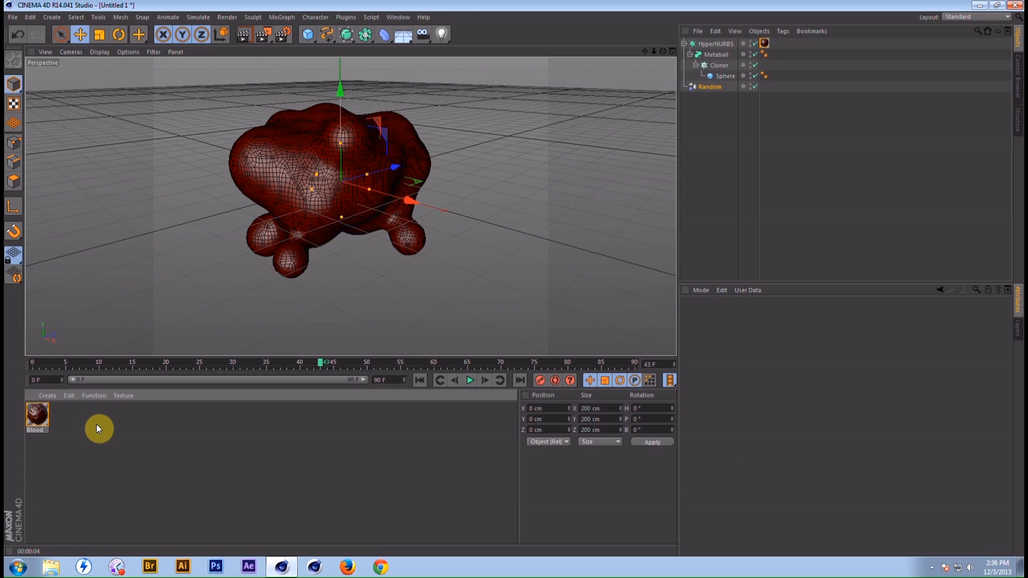
Step: Add a Sky object to the scene
click(408, 35)
click(393, 66)
drag(402, 42, 439, 63)
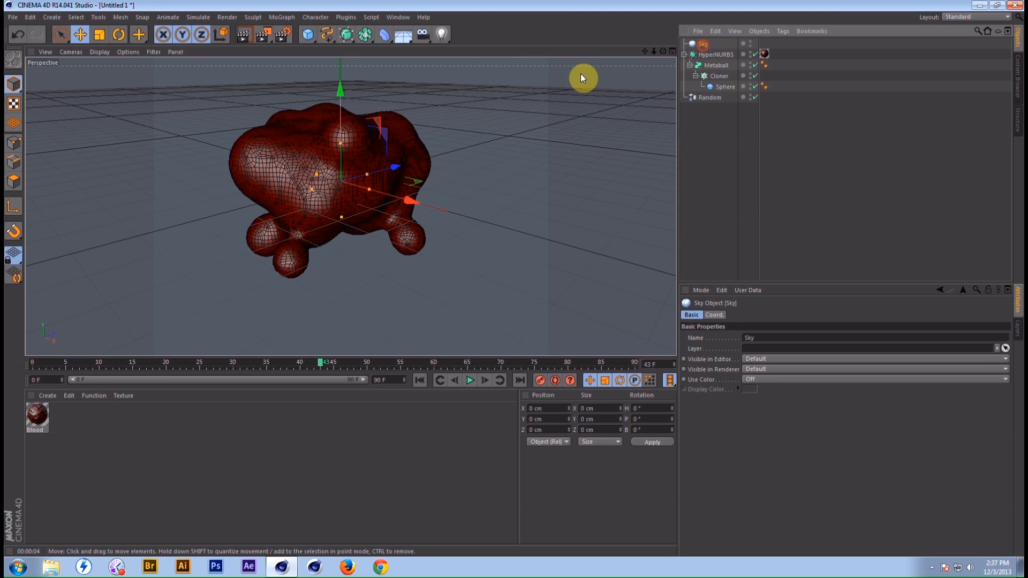
Step: Create a new material and name it Sky
double_click(105, 422)
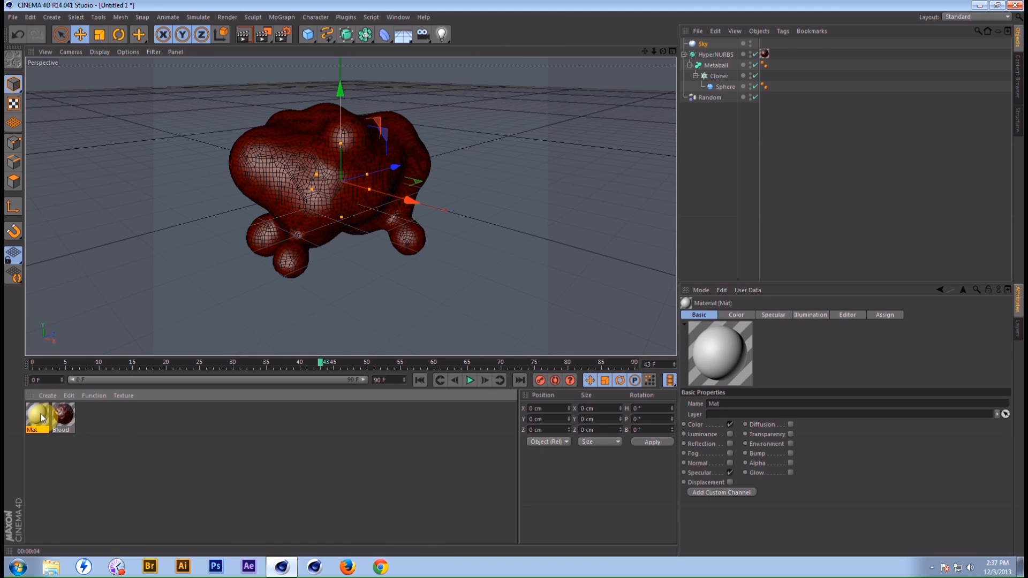
double_click(41, 418)
drag(290, 69, 743, 132)
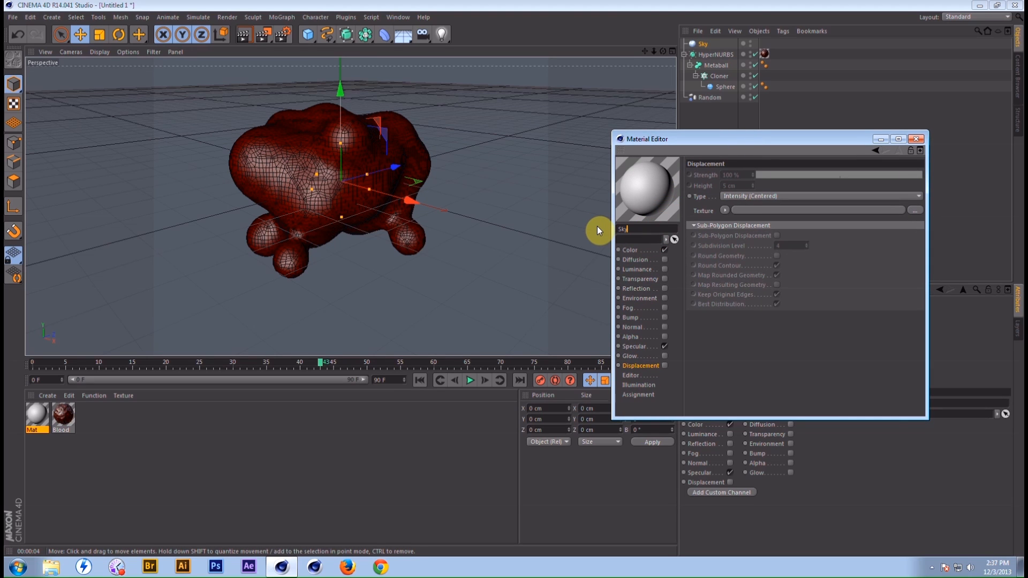
text(Sky)
key(Return)
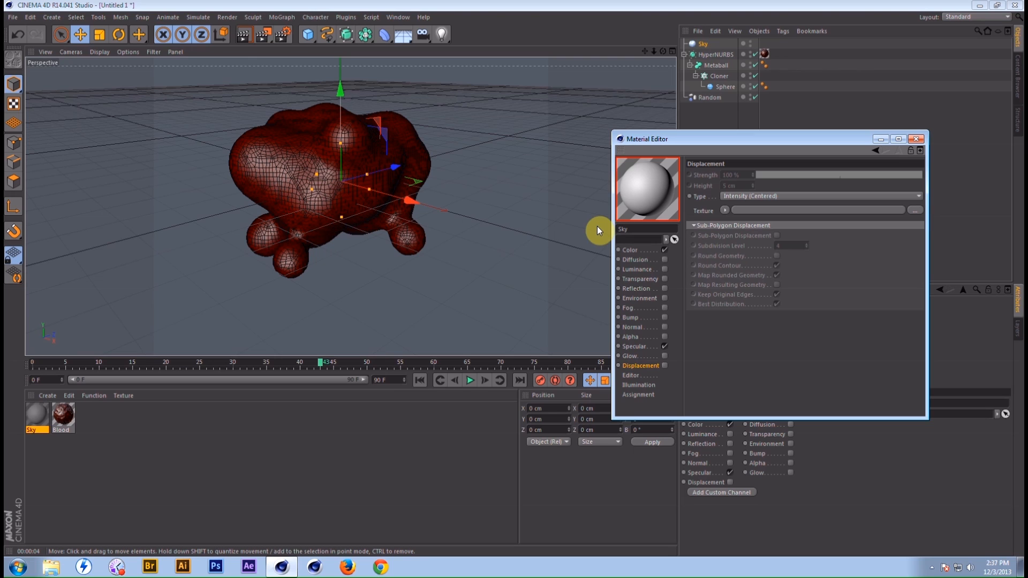
Step: Disable the Sky material's Color and Specular channels and enable Luminance instead
click(665, 248)
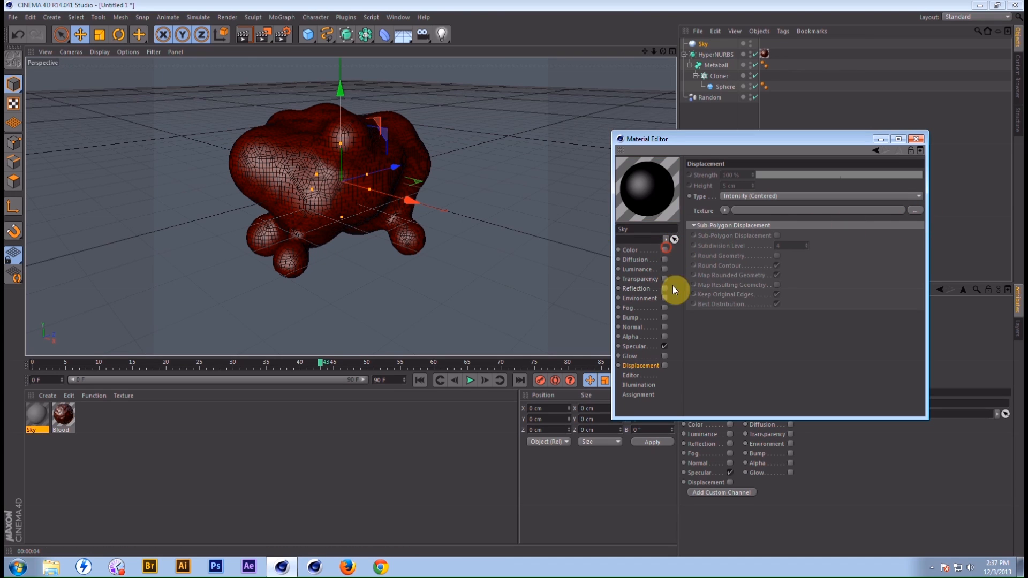
click(665, 346)
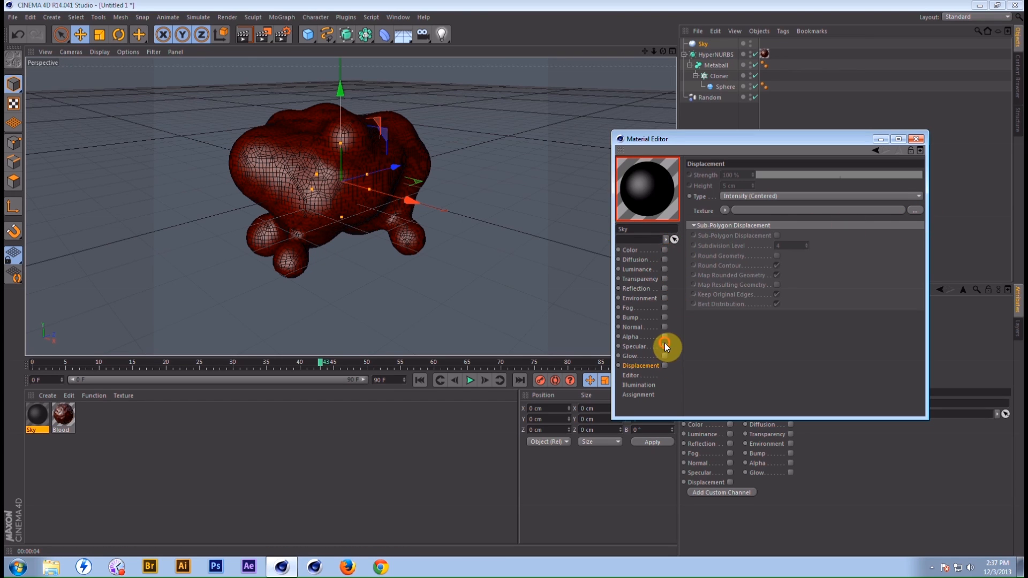
click(664, 269)
click(639, 270)
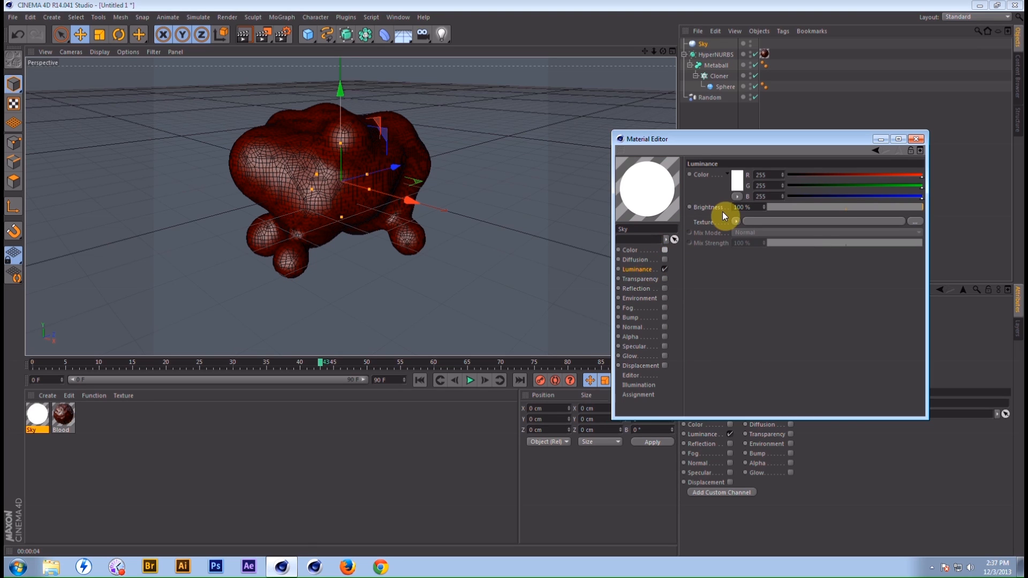
Step: Load the Tiles surface shader into the Sky material's Luminance texture and set its pattern to Lines 2
click(738, 222)
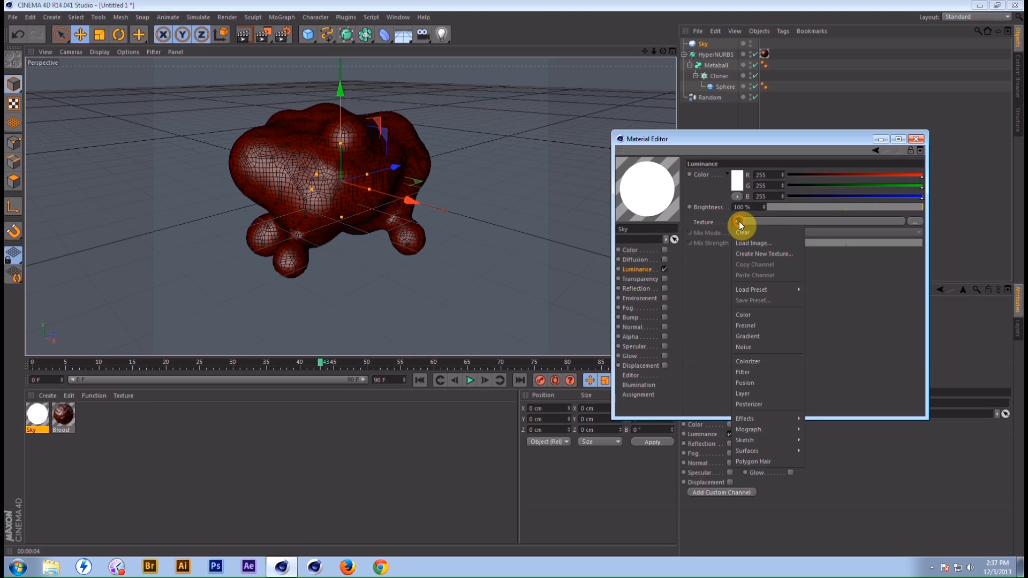
mouse_move(796, 451)
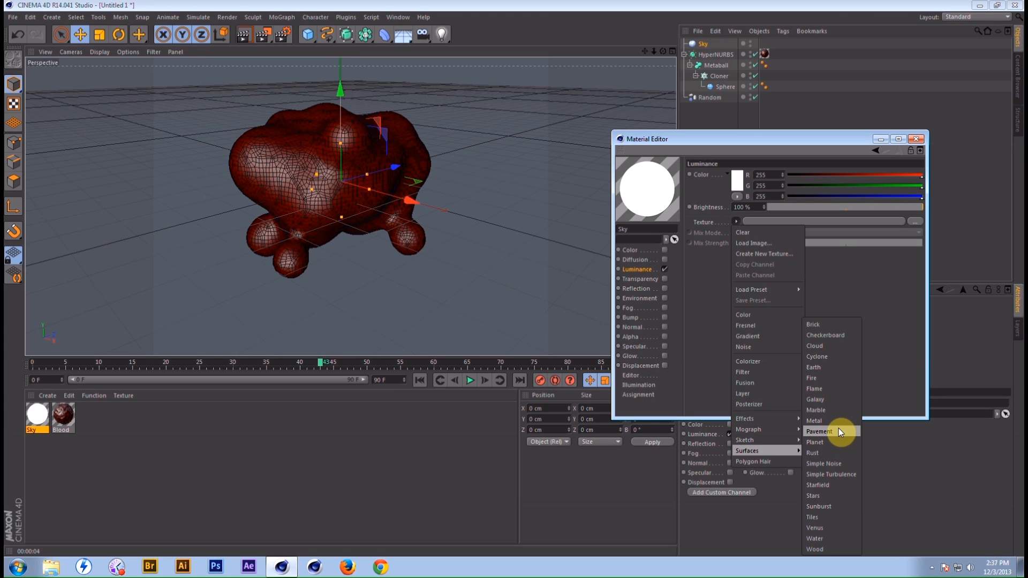
click(818, 517)
drag(727, 137, 663, 118)
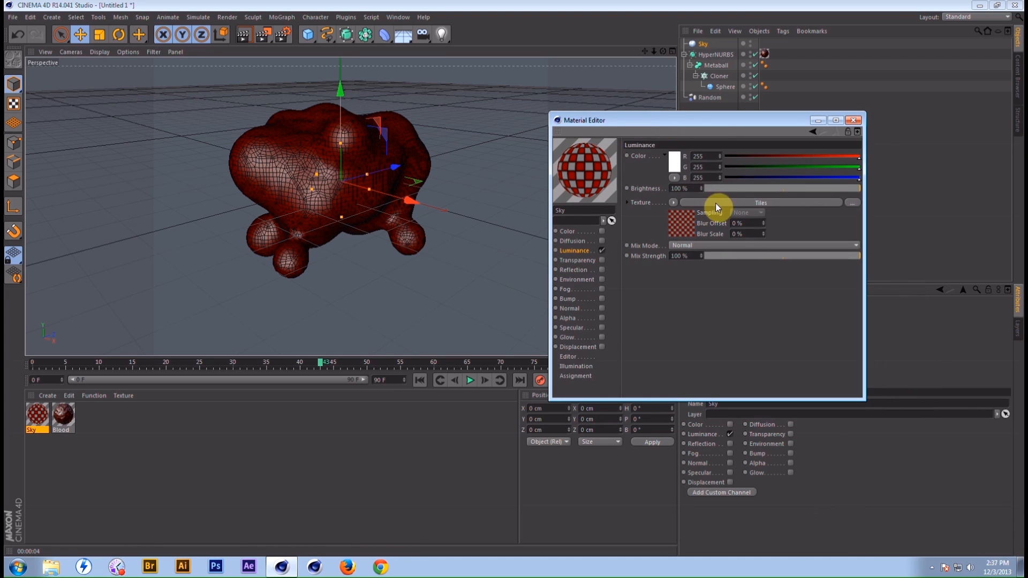
click(716, 203)
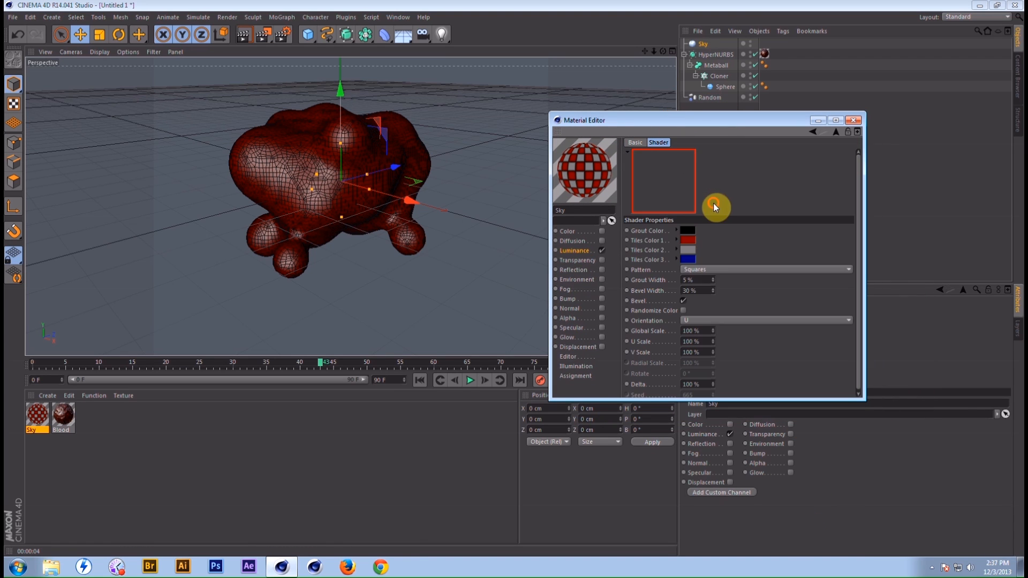
click(705, 270)
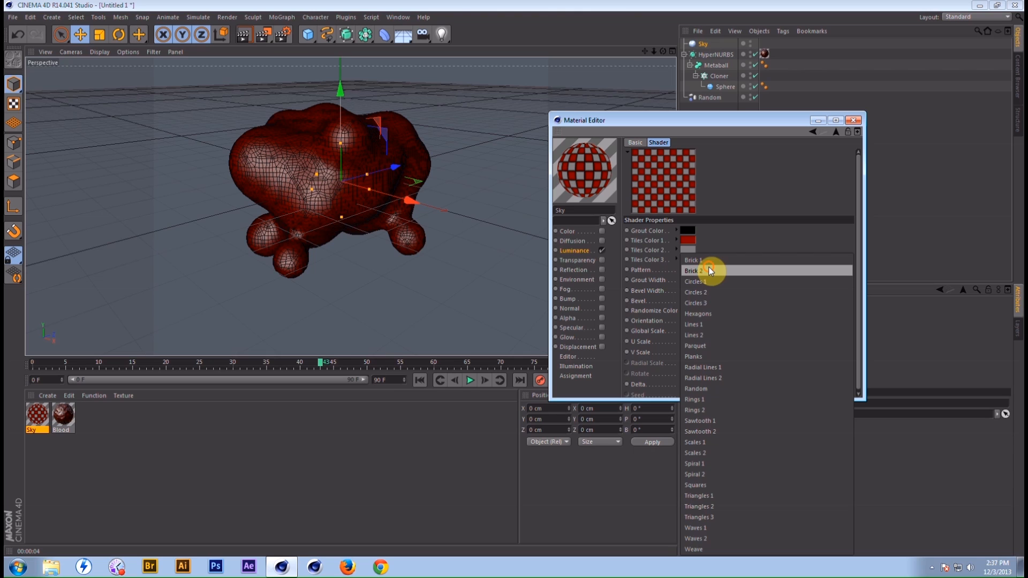
click(707, 336)
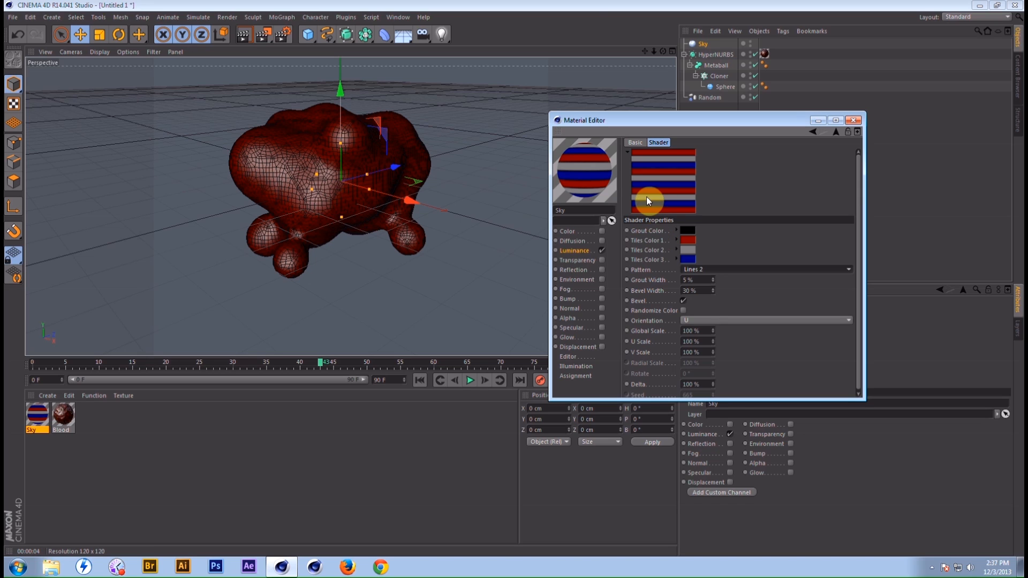
Step: Set the shader's Tiles Color 1 to white and Tiles Color 2 and 3 to black
click(685, 233)
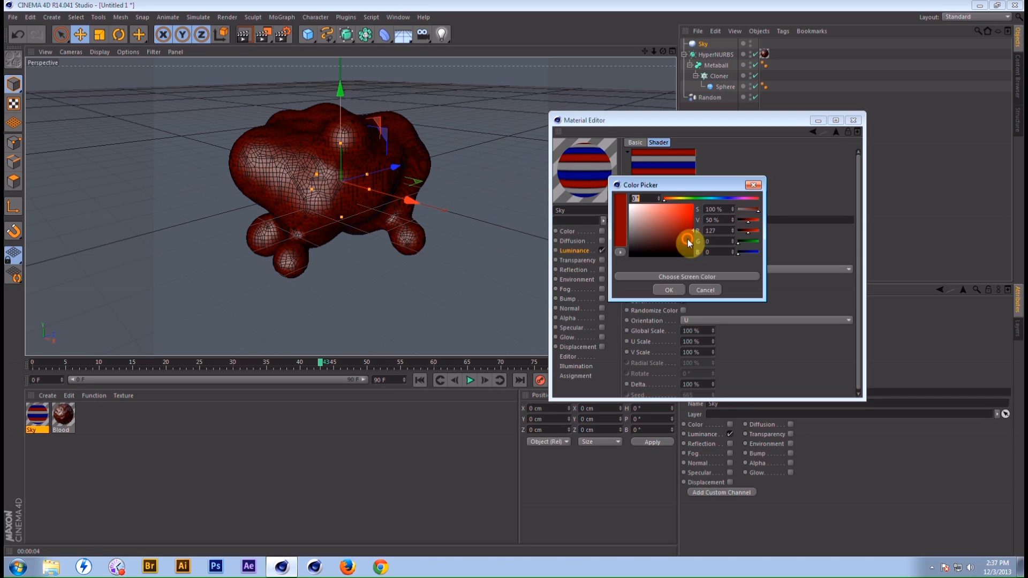
click(669, 290)
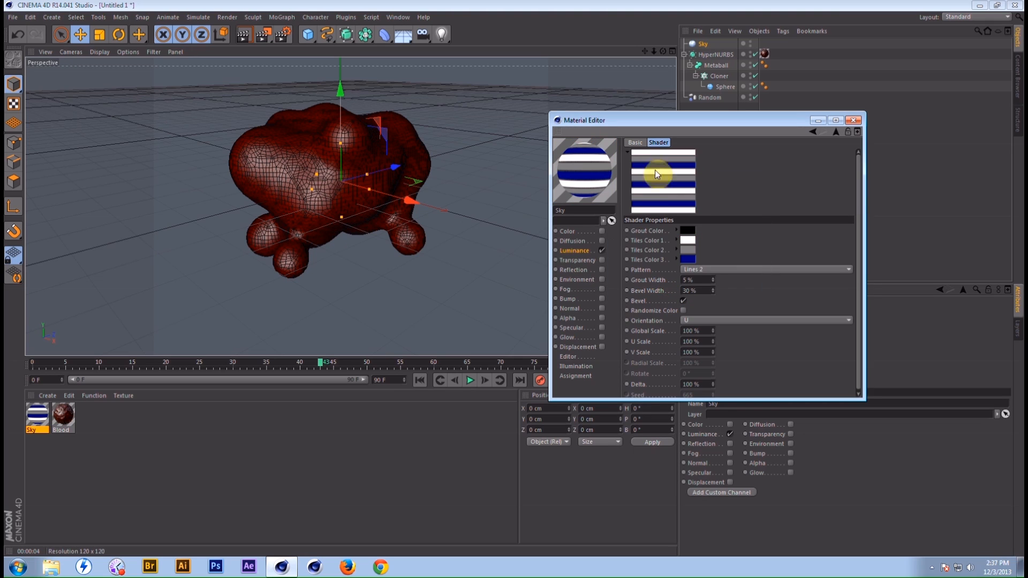
click(696, 256)
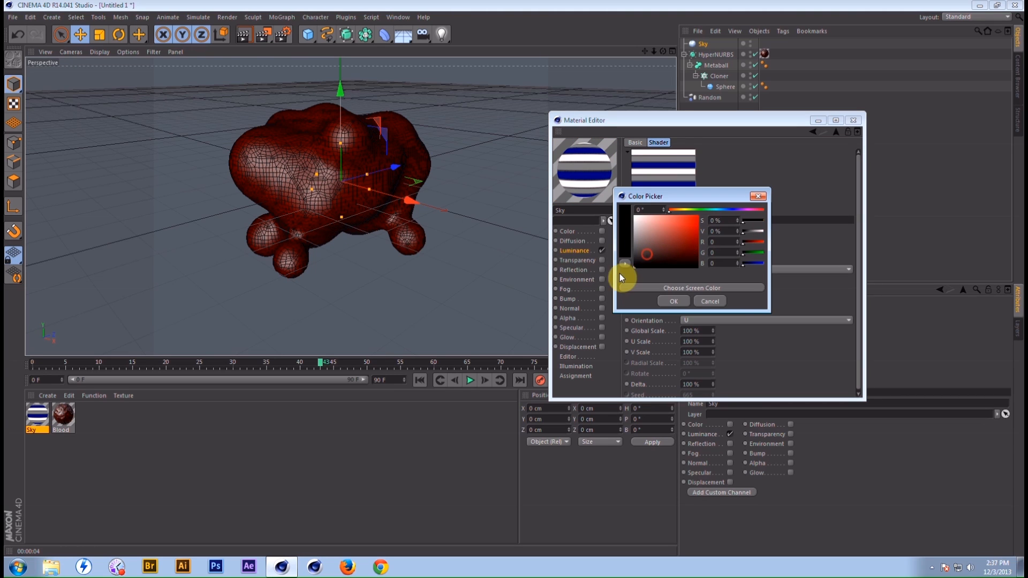
click(673, 299)
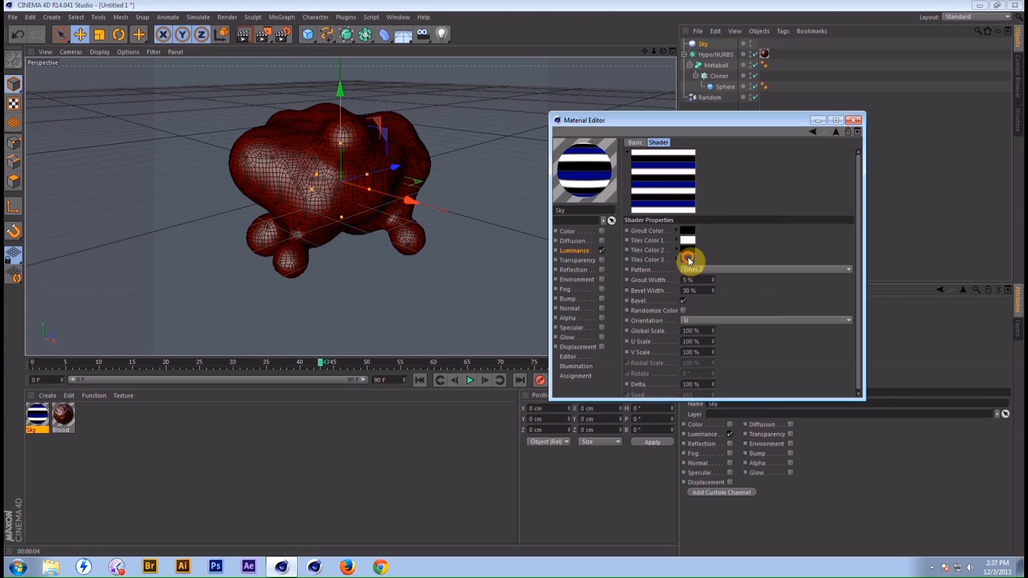
click(688, 260)
click(666, 315)
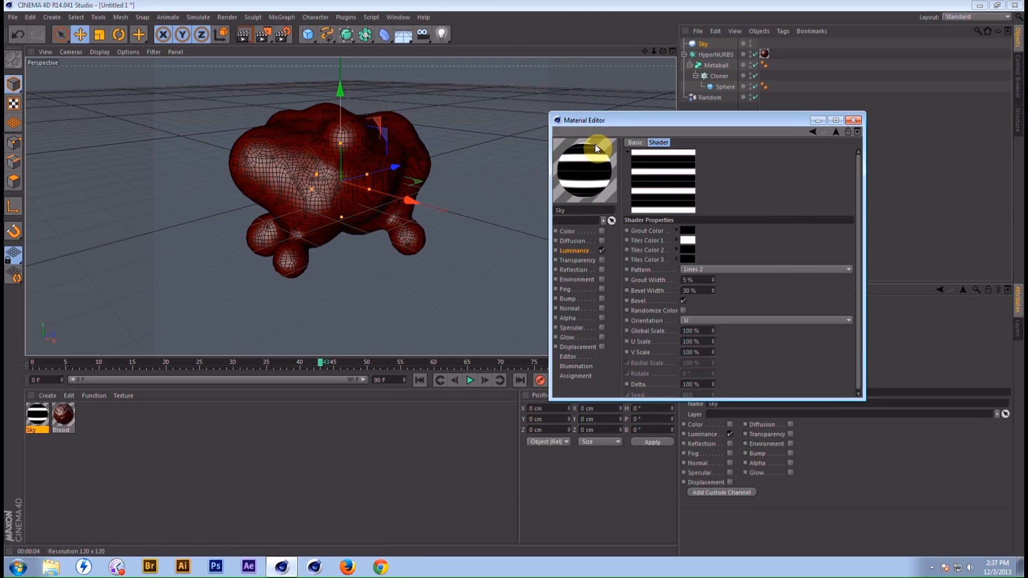
Step: Set the Tiles shader's Orientation to V and close the material settings
click(726, 320)
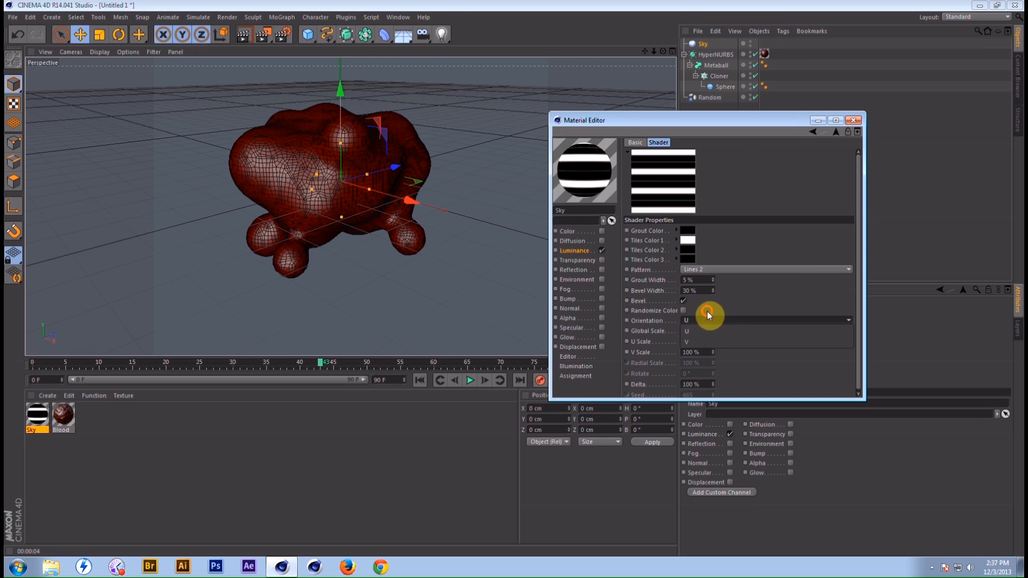
click(699, 344)
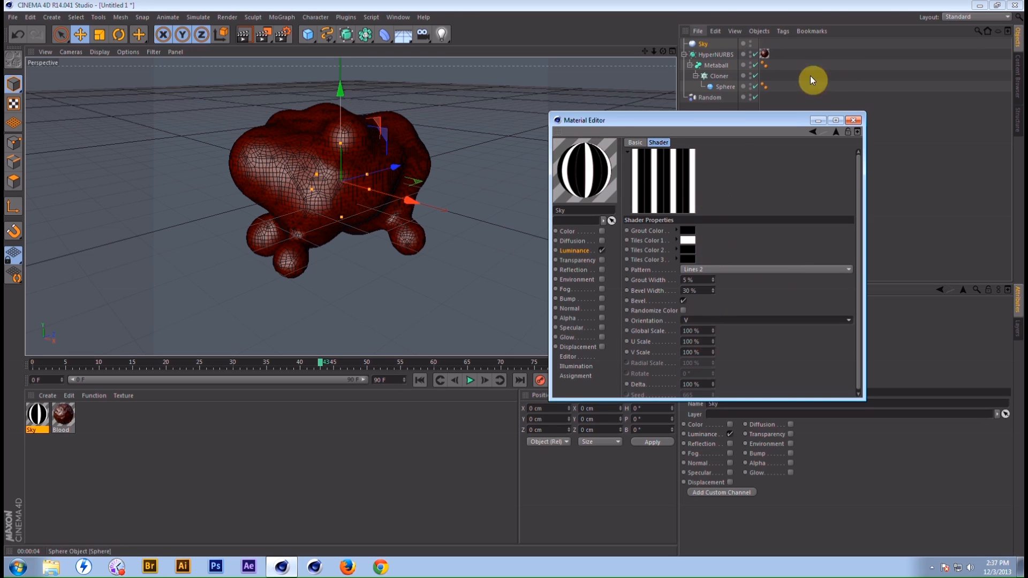
click(852, 121)
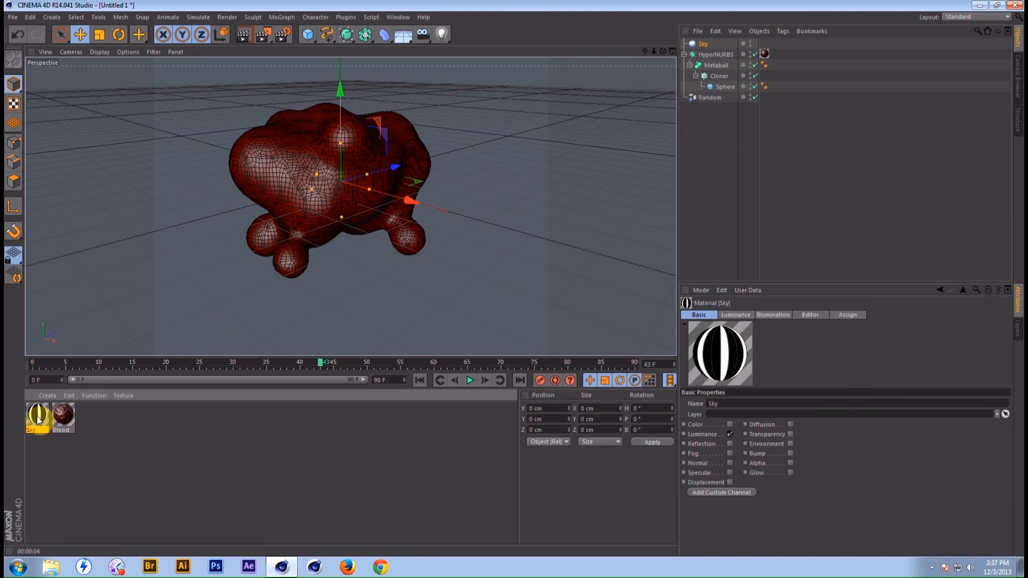
Step: Apply the Sky material to the Sky object
drag(698, 45, 696, 43)
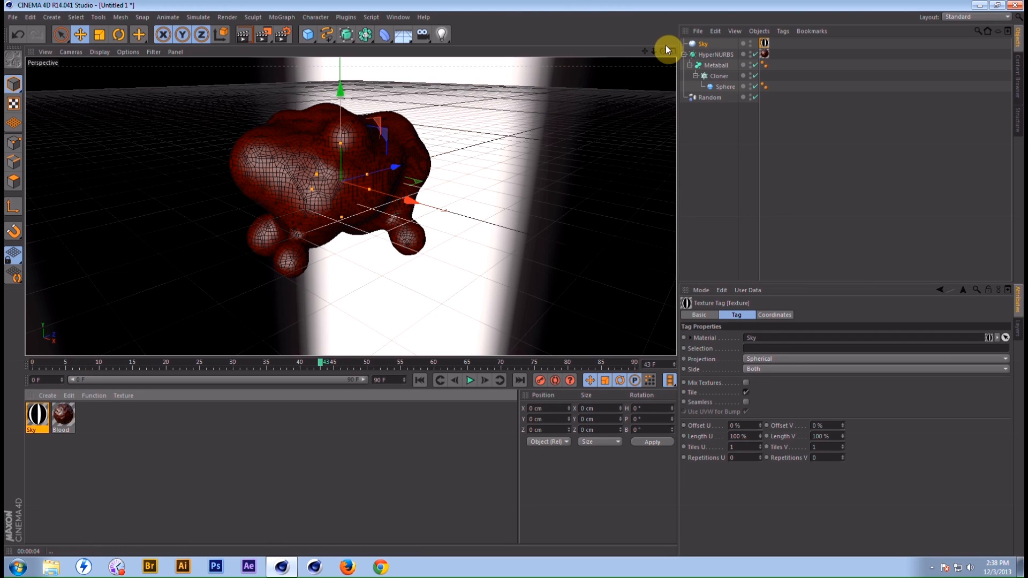
mouse_move(664, 50)
mouse_down()
mouse_move(595, 57)
mouse_move(760, 55)
mouse_move(788, 83)
mouse_move(671, 47)
mouse_up()
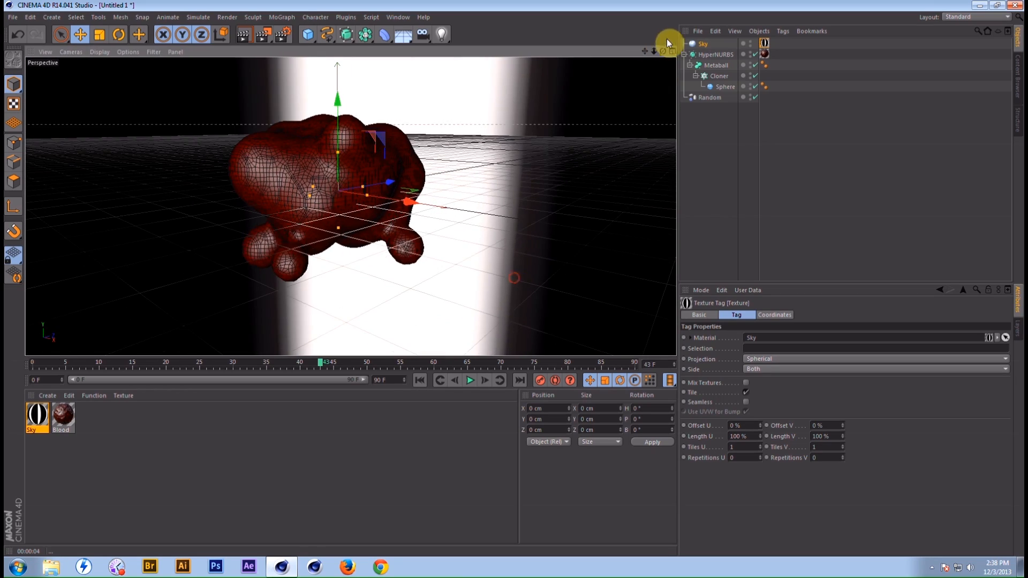
Step: Add a Compositing tag to the Sky object and disable its Seen by Camera option
right_click(703, 46)
mouse_move(751, 50)
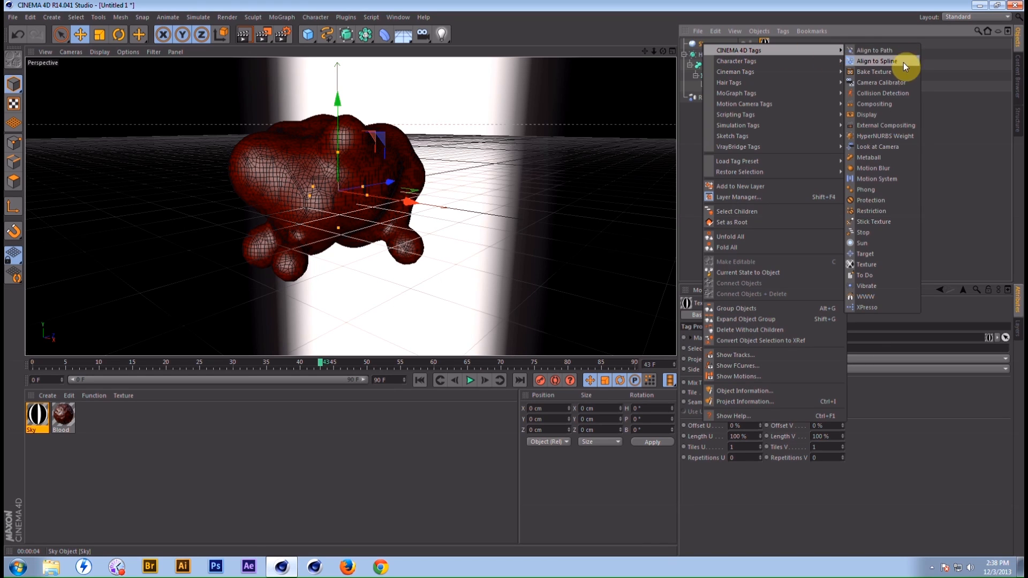
click(884, 103)
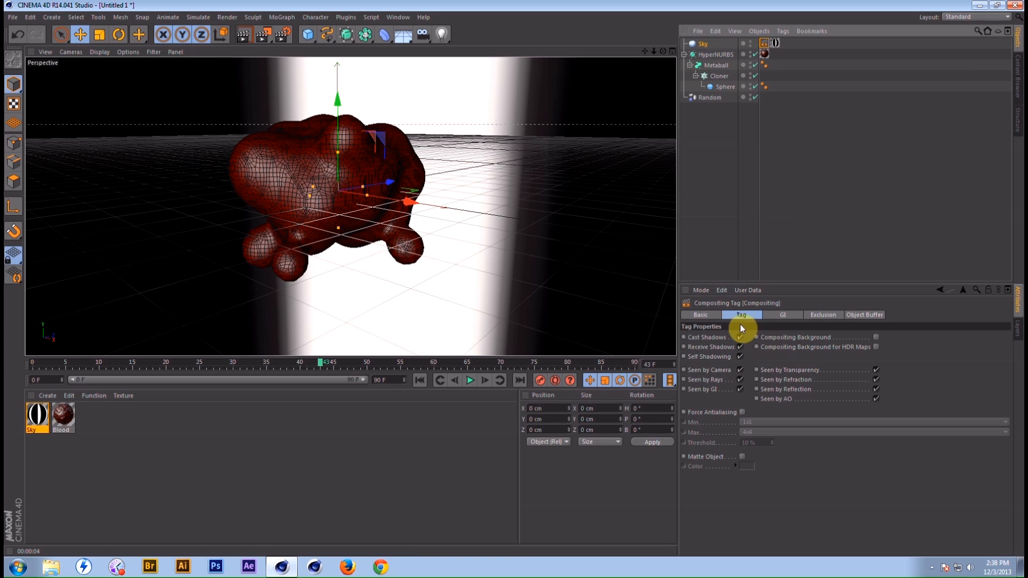
click(741, 369)
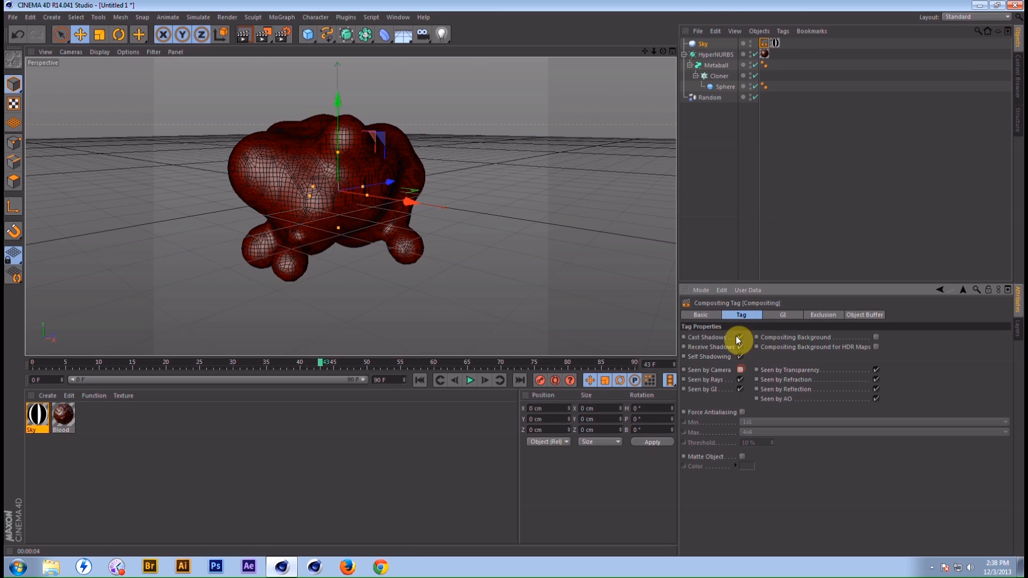
Step: Add a Camera object, look through it and render the active view
drag(431, 33, 453, 43)
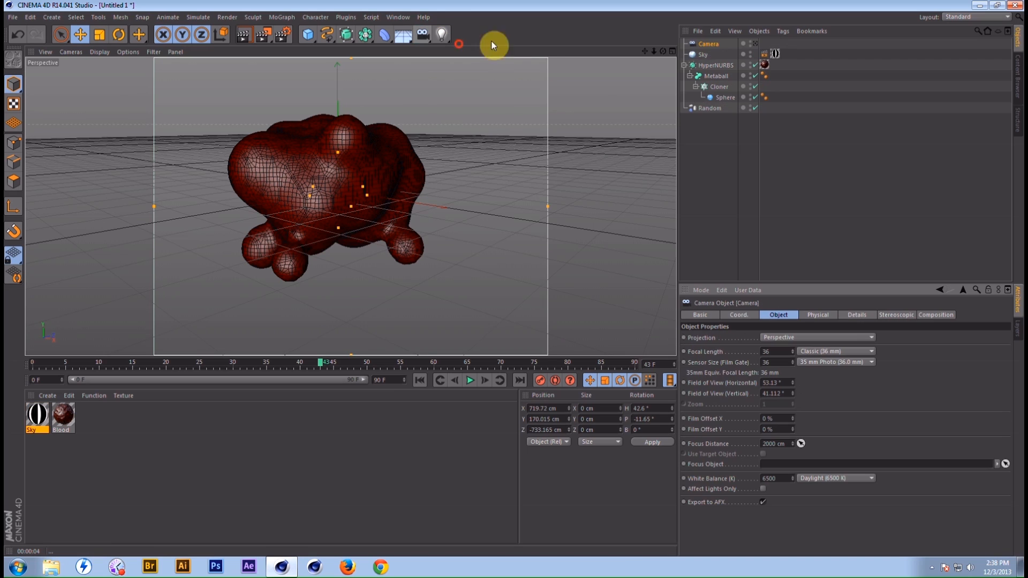
click(754, 44)
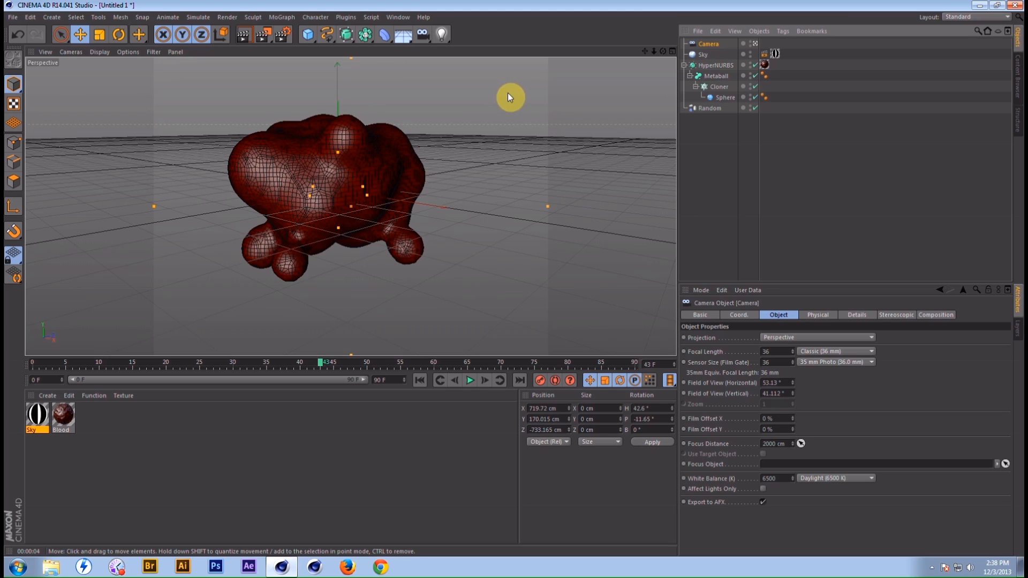
click(253, 38)
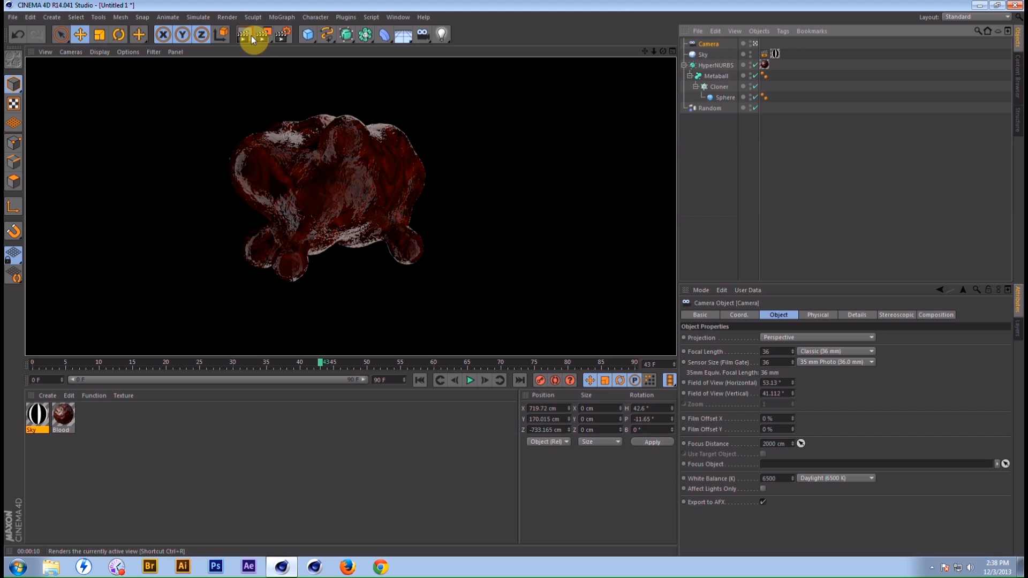
Step: Set Tiles Color 2 of the Sky material's luminance shader to light blue (RGB 69, 203, 255) and render the view
double_click(29, 411)
drag(346, 73, 664, 103)
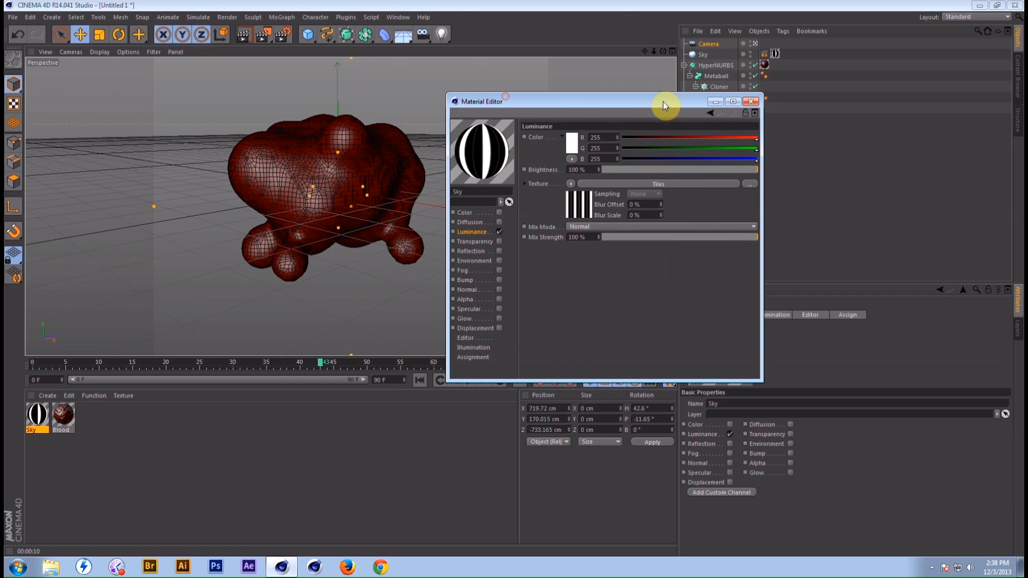
click(581, 206)
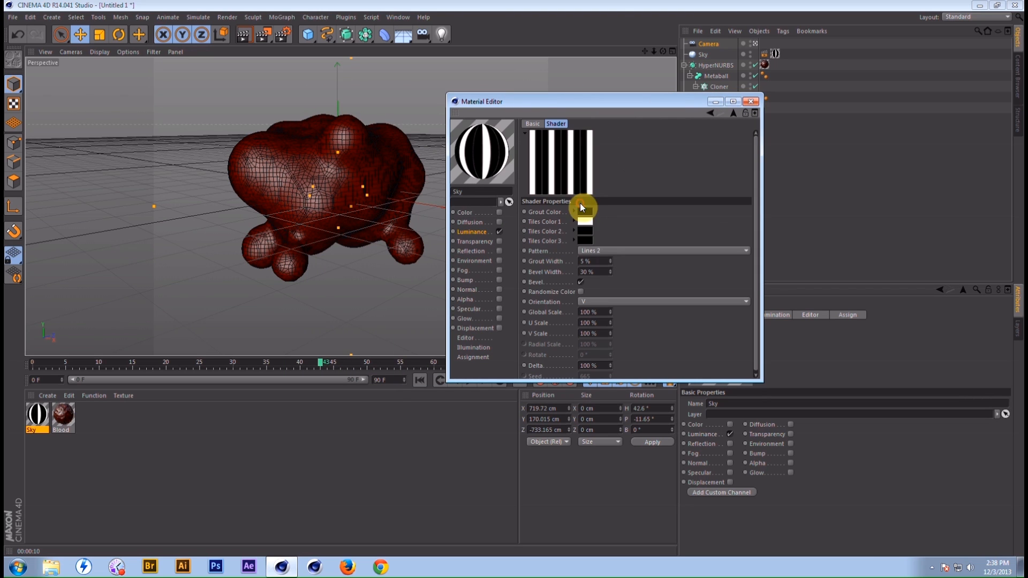
click(586, 231)
drag(614, 201, 570, 201)
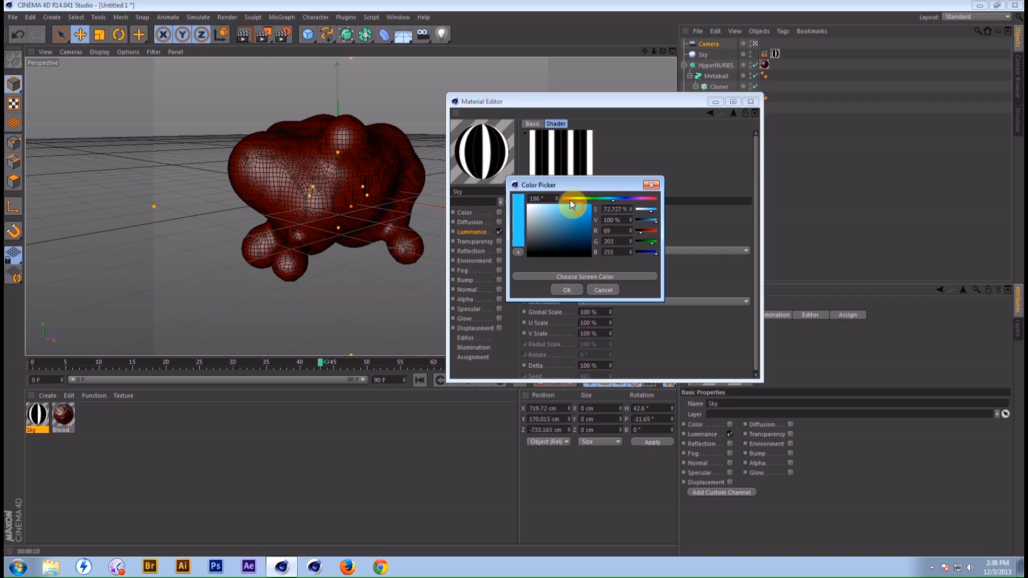
click(567, 290)
click(751, 101)
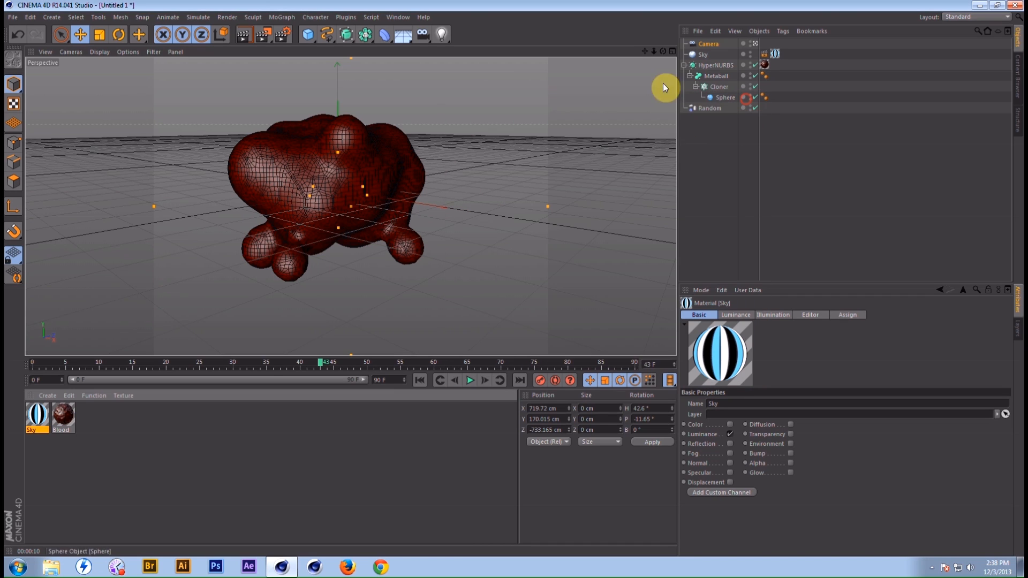
click(248, 33)
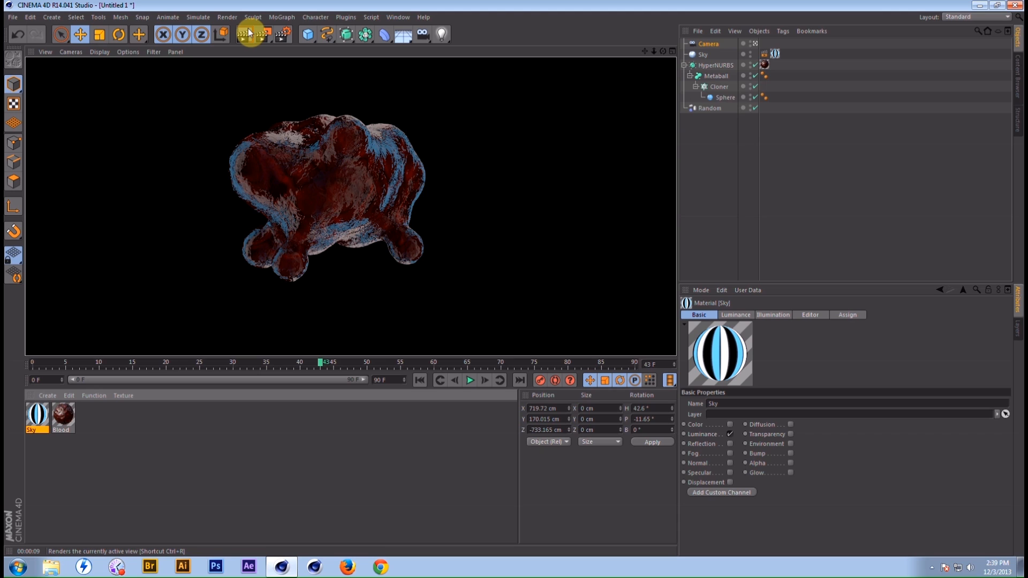
click(249, 28)
Step: Keyframe the Random effector's P.Y parameter at 200 cm on frame 0
click(718, 108)
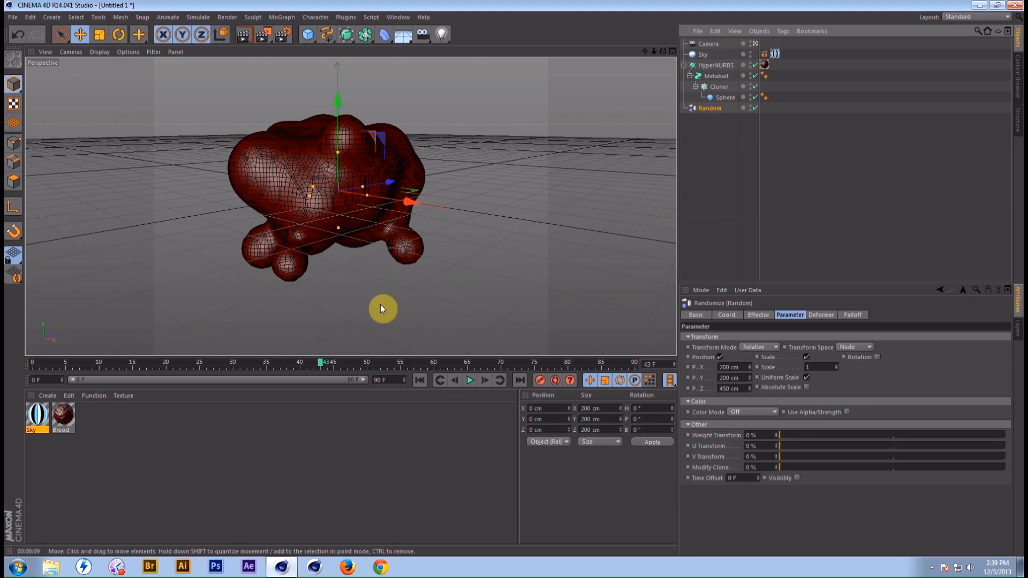
drag(322, 367, 192, 368)
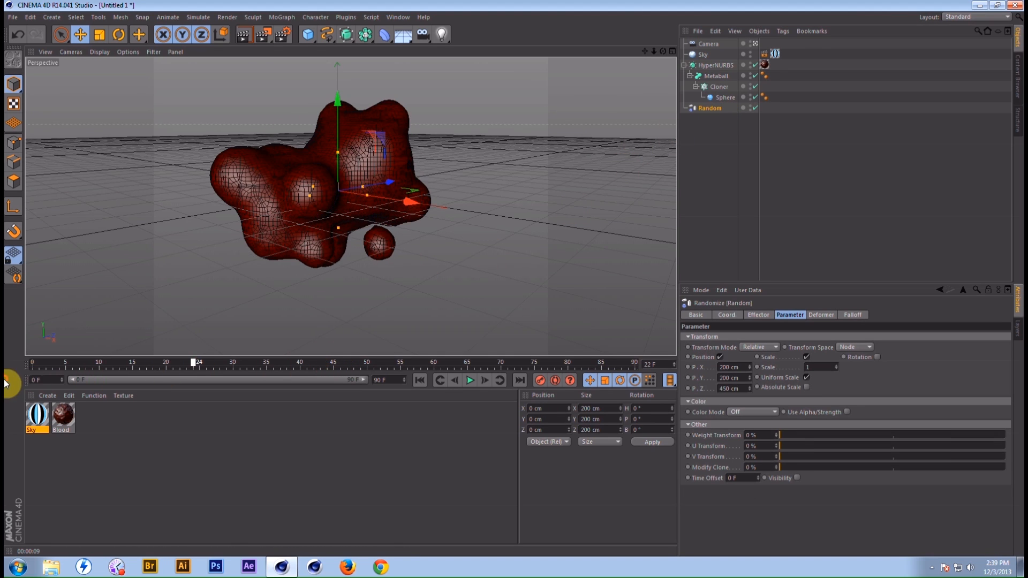
drag(5, 383, 6, 370)
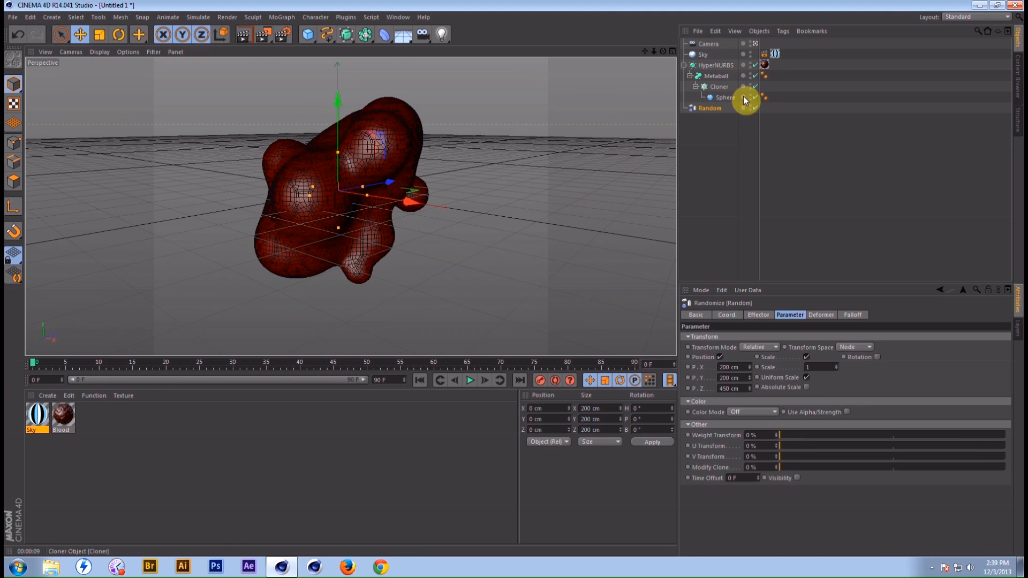
click(792, 315)
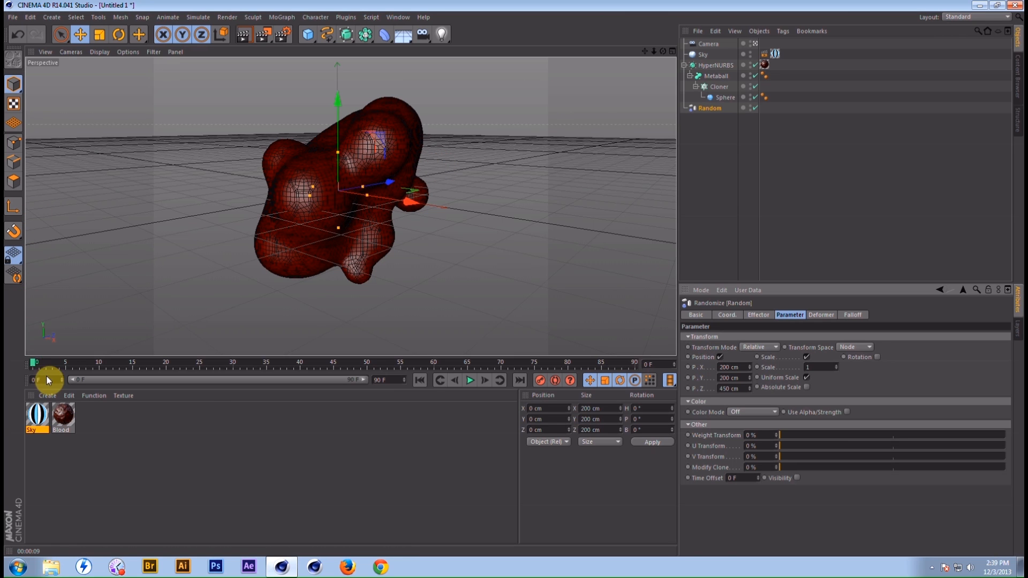
mouse_move(35, 359)
mouse_down()
mouse_move(138, 360)
mouse_move(16, 361)
mouse_up()
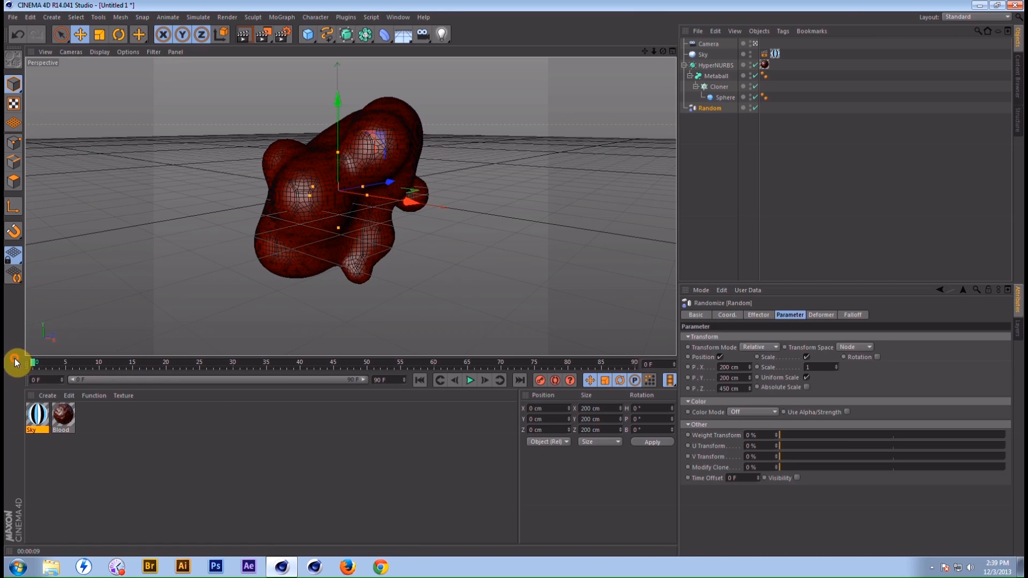
ctrl+click(689, 378)
Step: Keyframe the Random effector's P.Y parameter at 1009 cm on frame 90
drag(35, 365, 636, 368)
ctrl+click(689, 378)
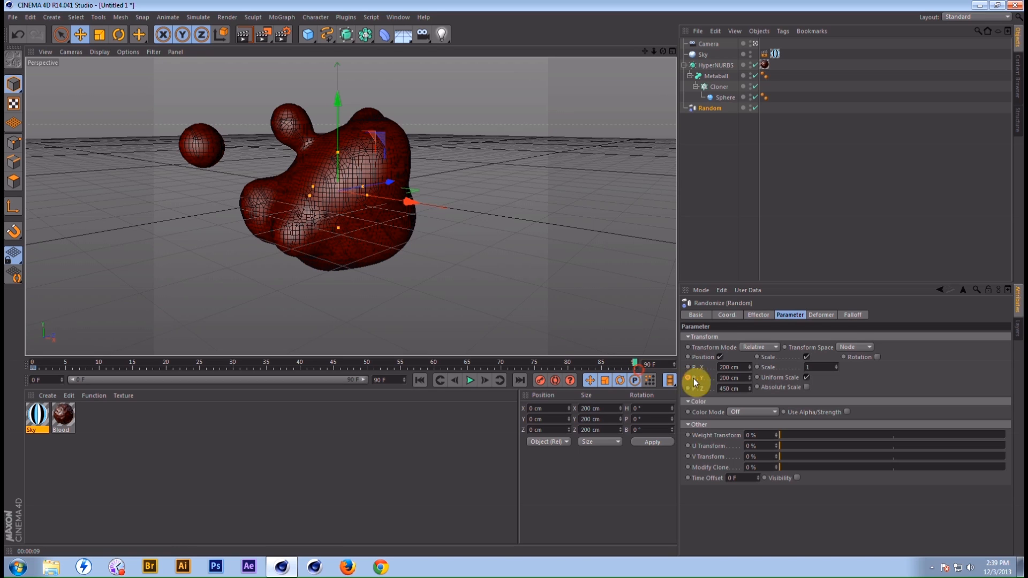
drag(749, 377, 144, 351)
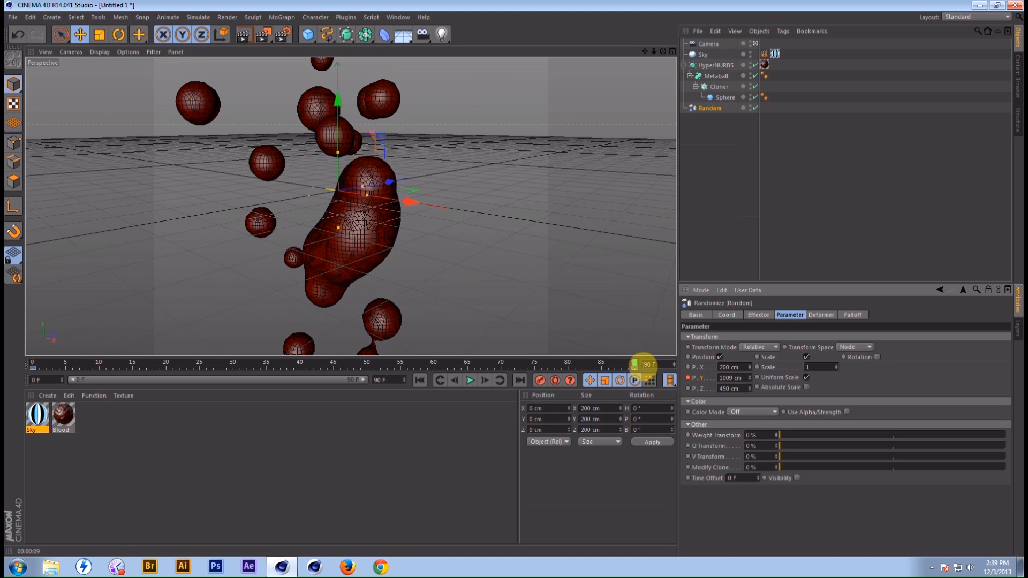
Step: Return to frame 0 and play back the blob animation to check the spheres' vertical spread
click(635, 364)
drag(596, 365, 33, 363)
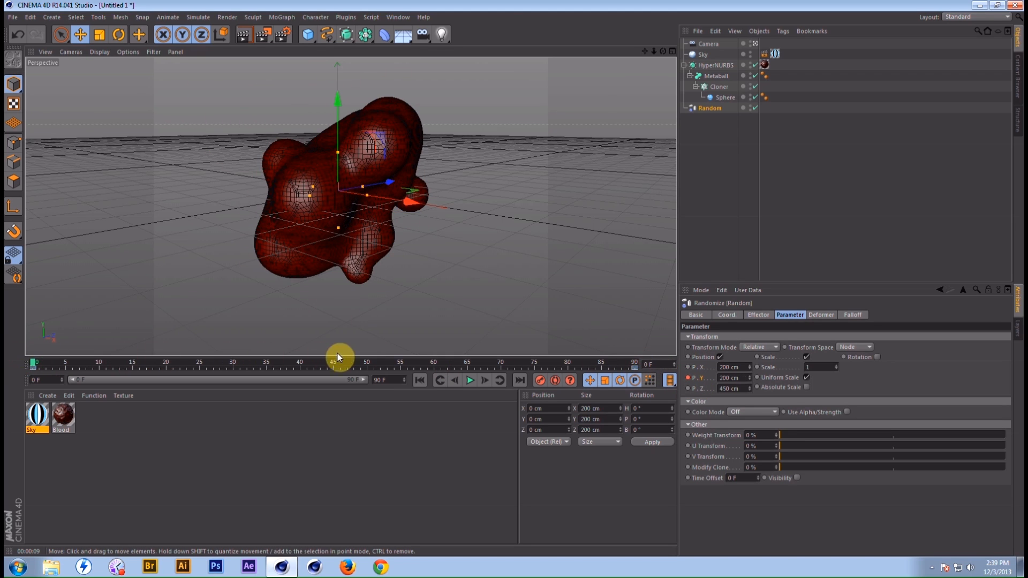
click(471, 381)
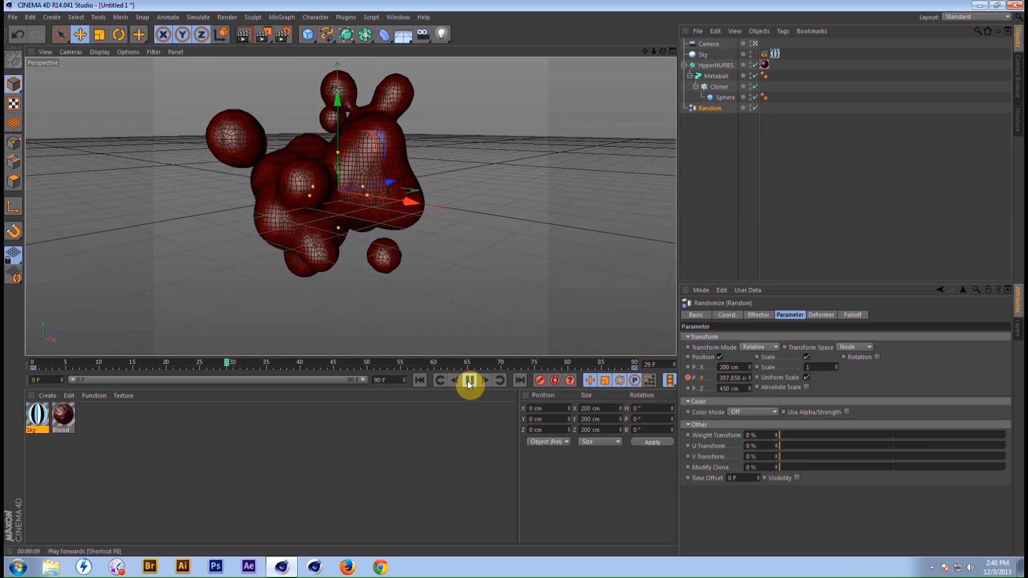
click(469, 381)
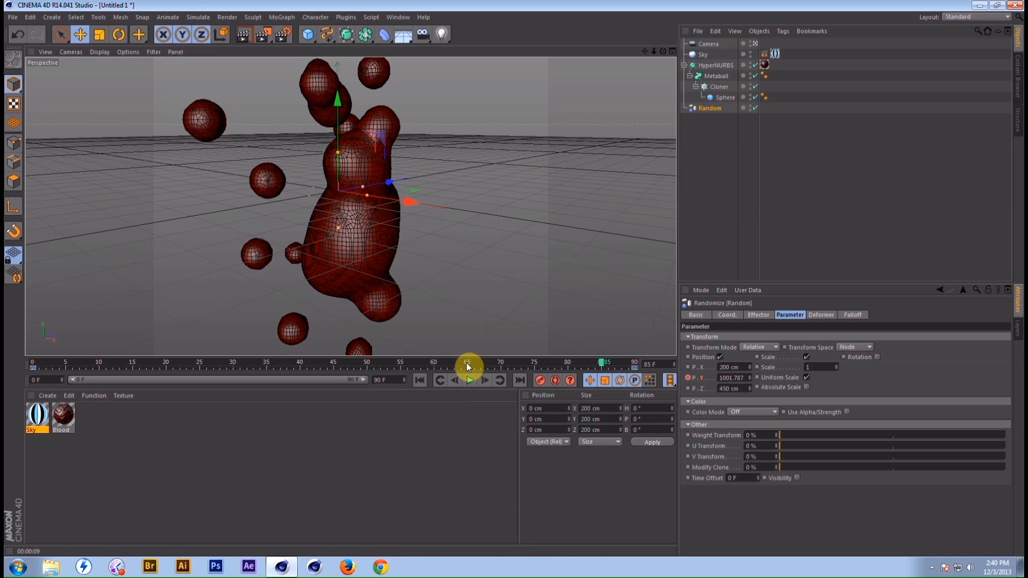